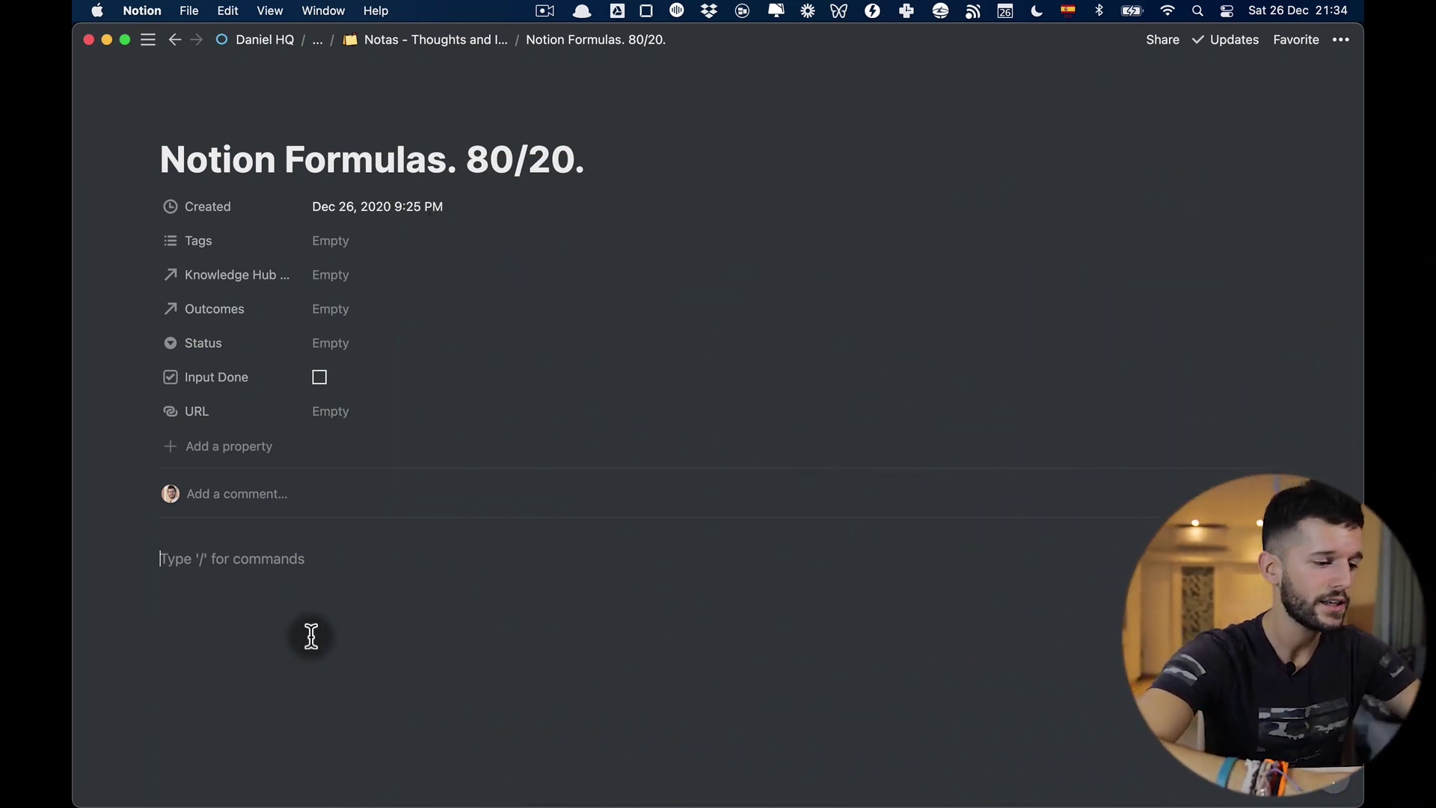
Step: Insert an inline table titled 'Formulas DB' with the /table command
type("/")
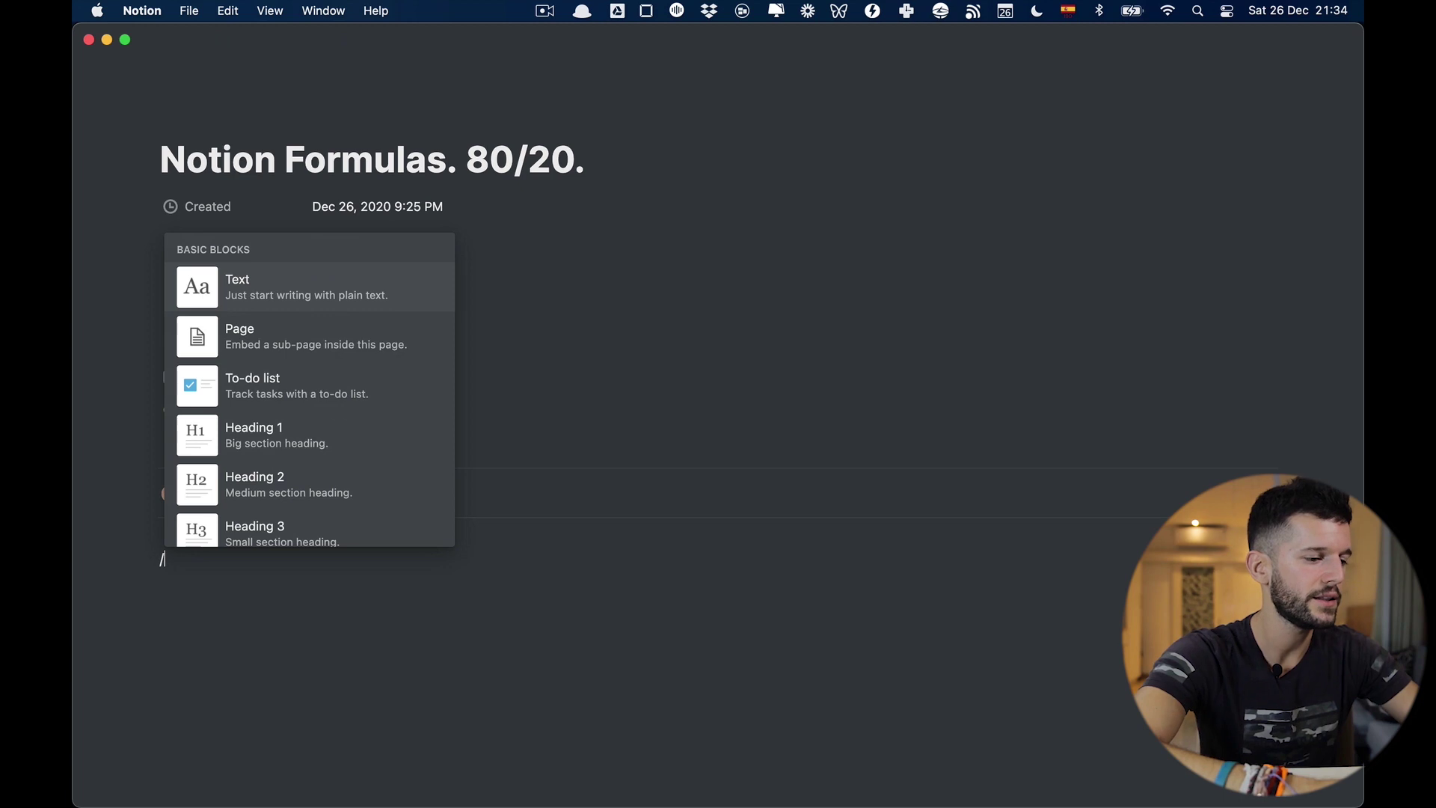
type("table")
key("Return")
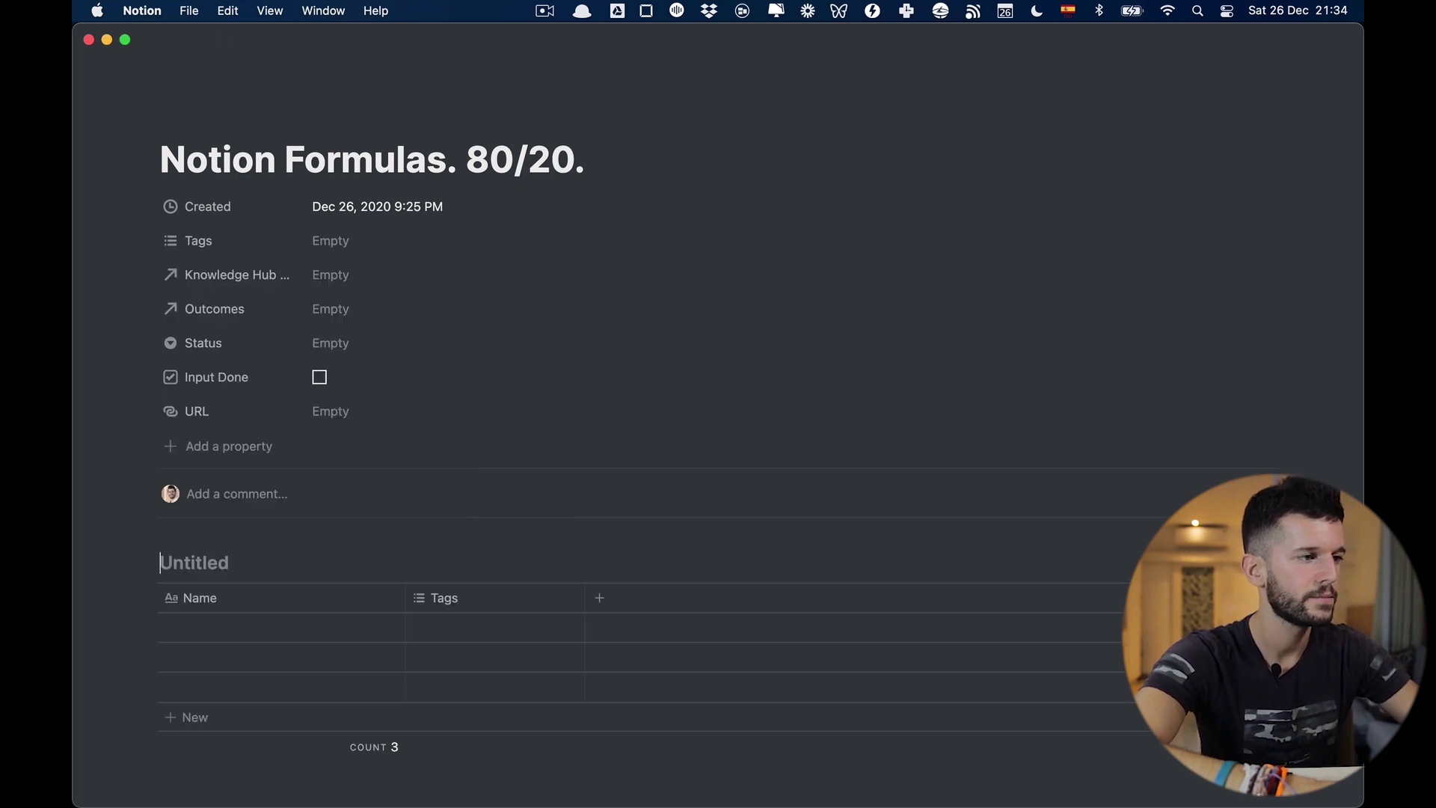
type("Formulas DB")
Step: Set up the columns as Number 1, Number 2 (Number) and Formula (Formula)
left_click(454, 621)
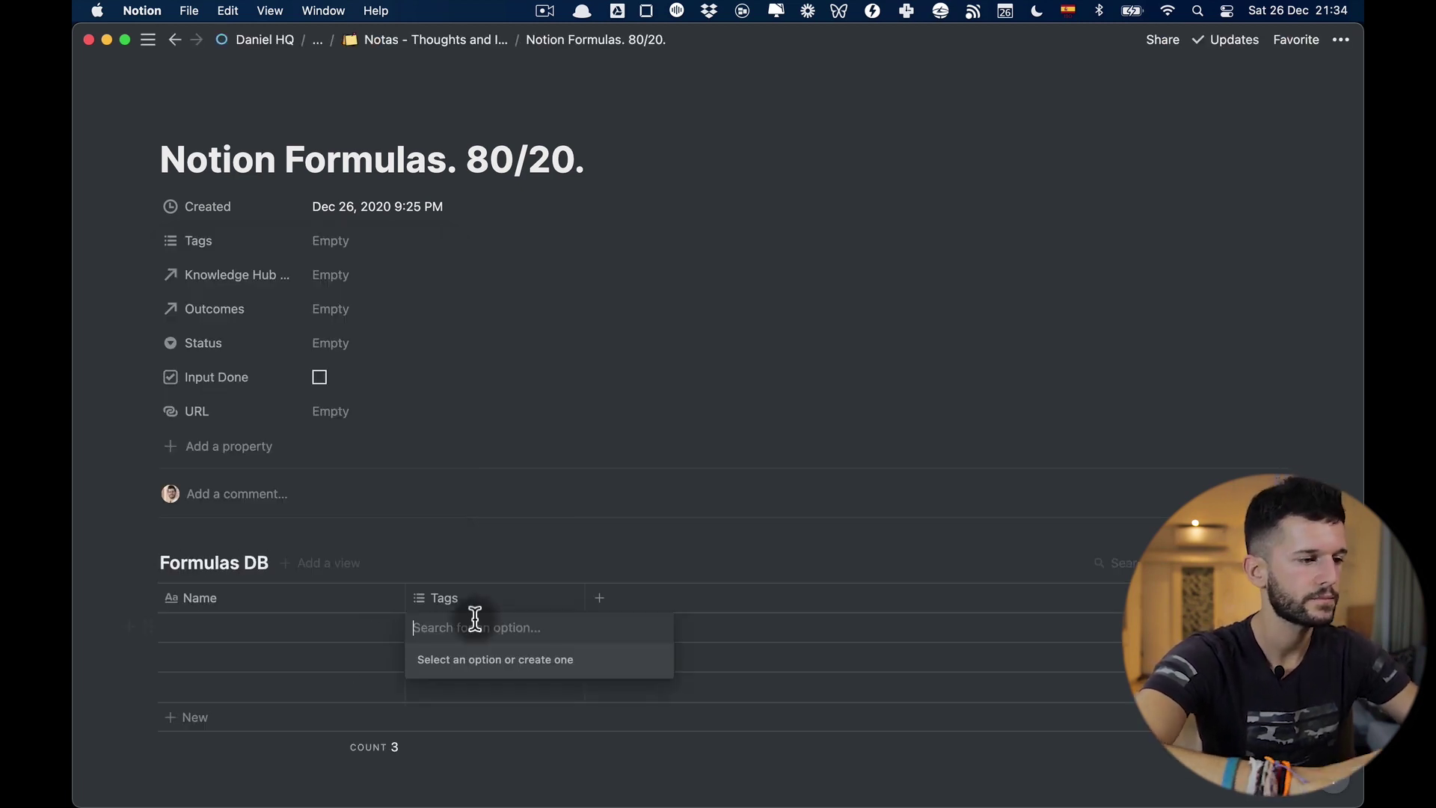
left_click(448, 598)
mouse_move(524, 328)
left_click(692, 488)
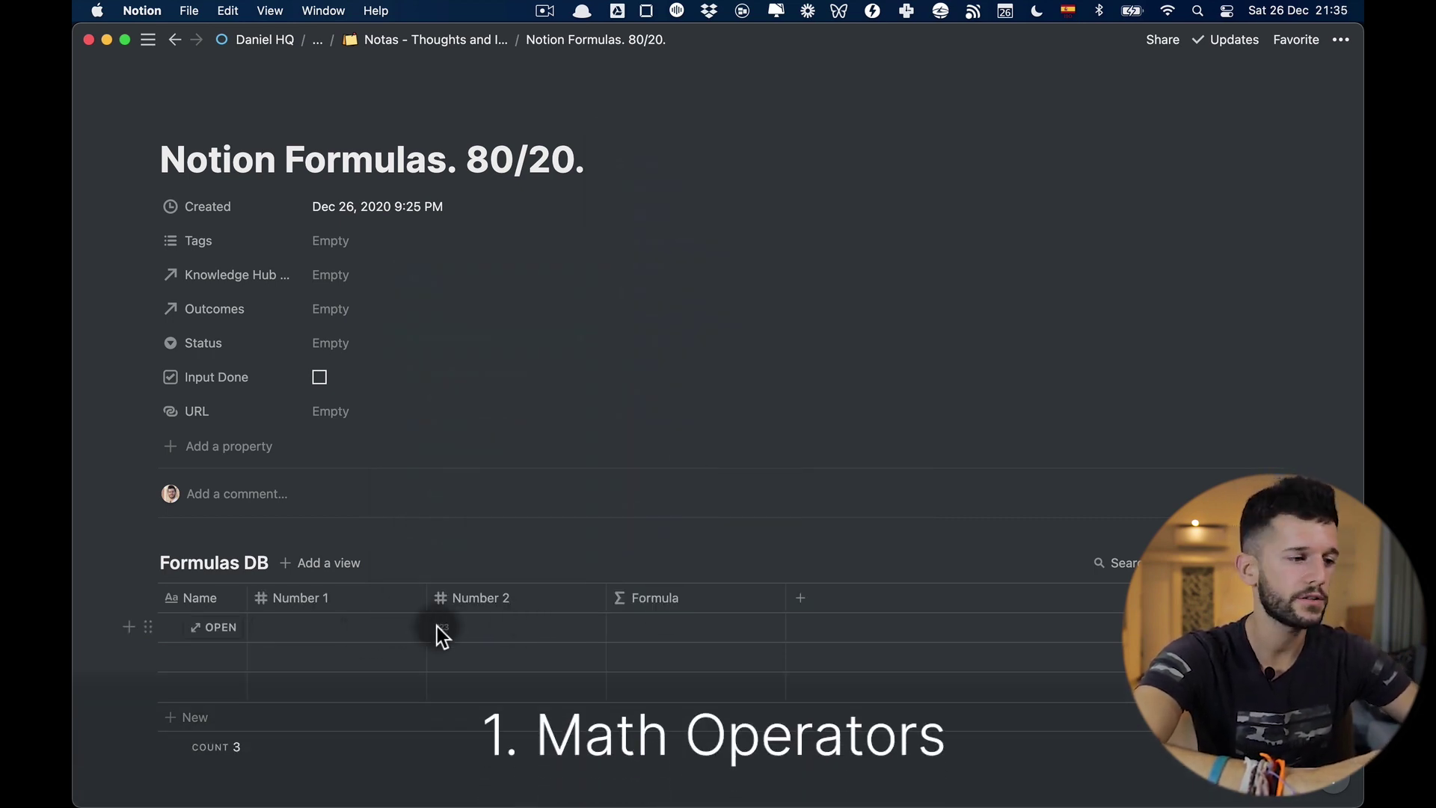
Step: Enter 1 in Number 1 and 2 in Number 2 for the first row
left_click(353, 630)
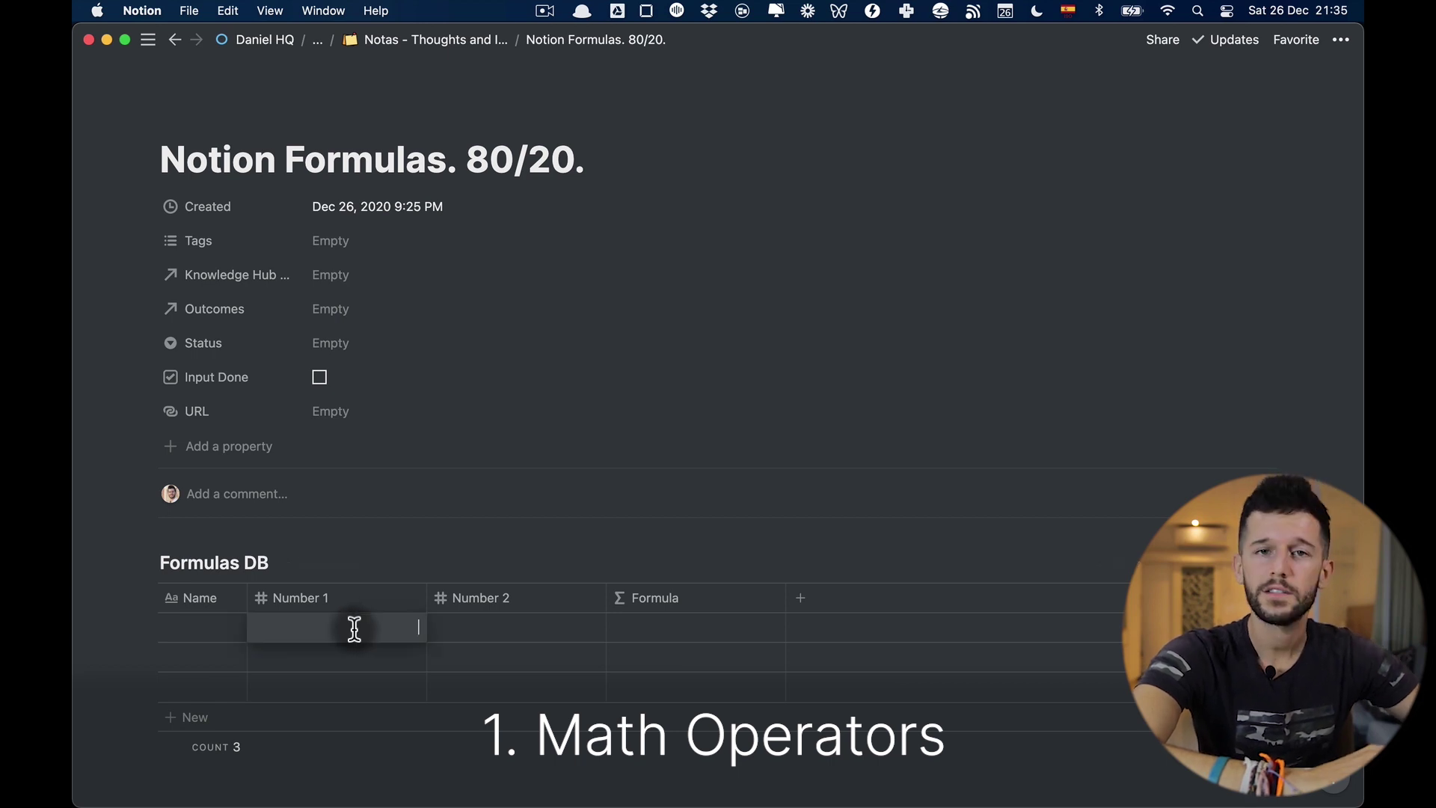
type("1")
key("Return")
left_click(544, 632)
type("2")
key("Return")
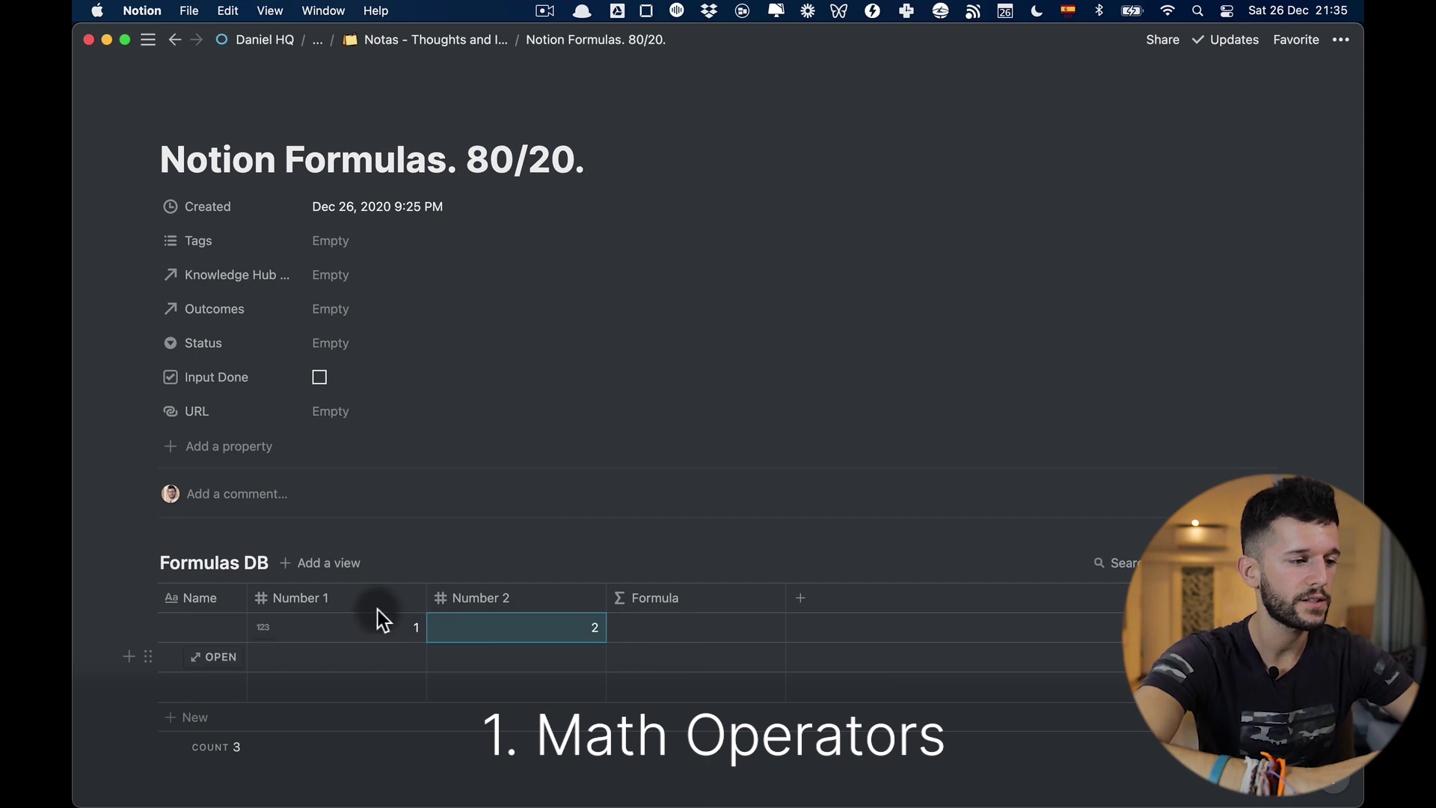
Step: Give the Formula column the sum prop("Number 1") + prop("Number 2")
left_click(668, 626)
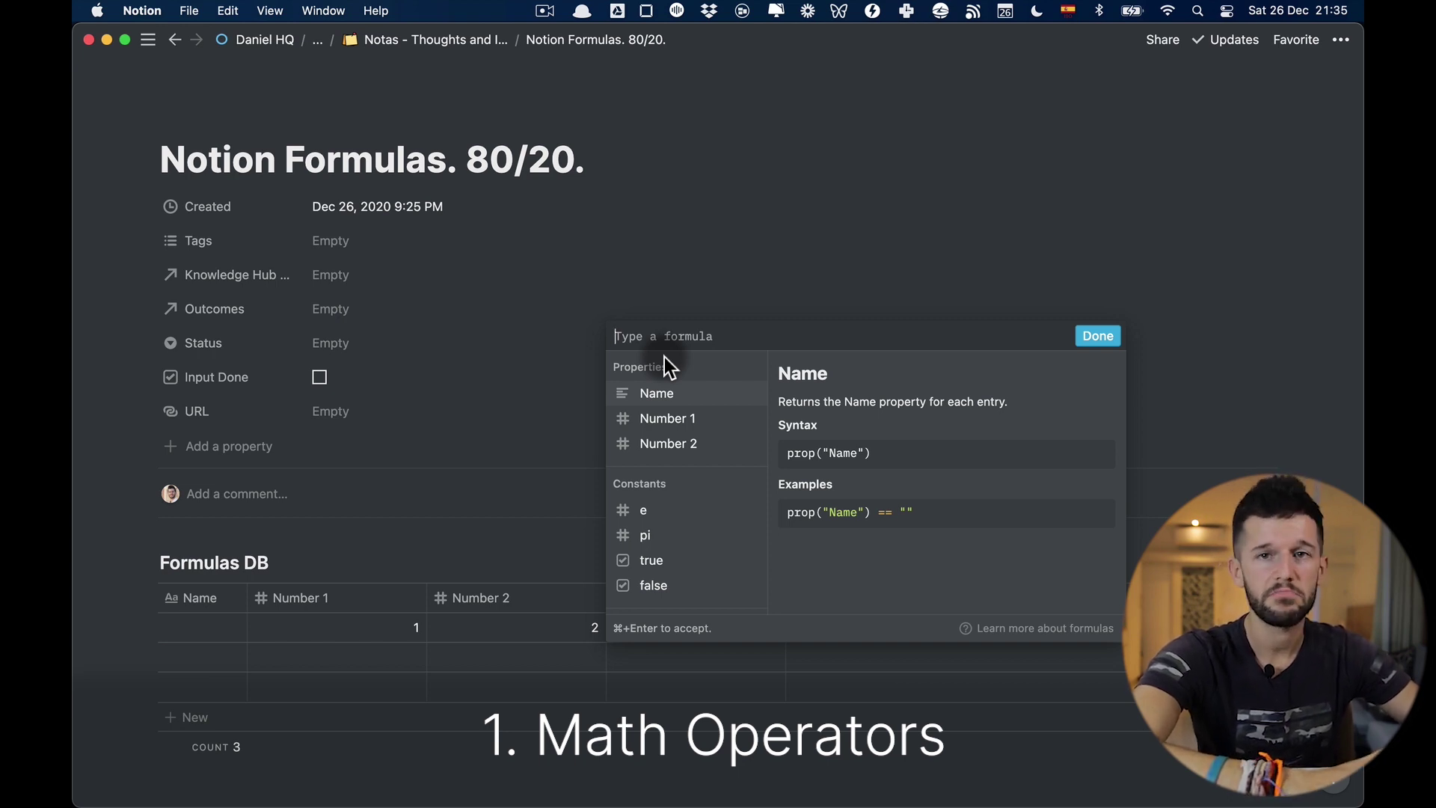
left_click(679, 416)
type("+")
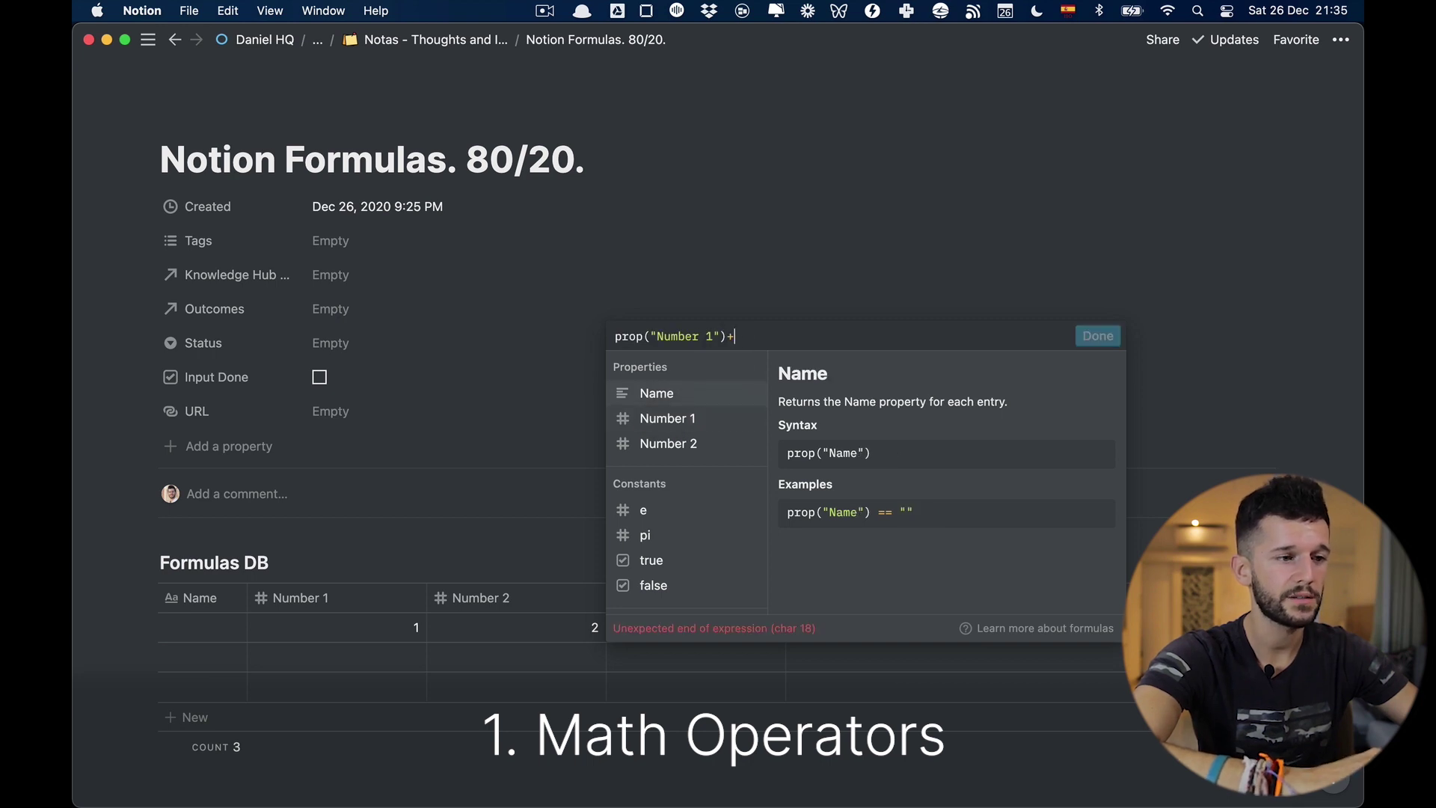
left_click(703, 446)
left_click(1096, 337)
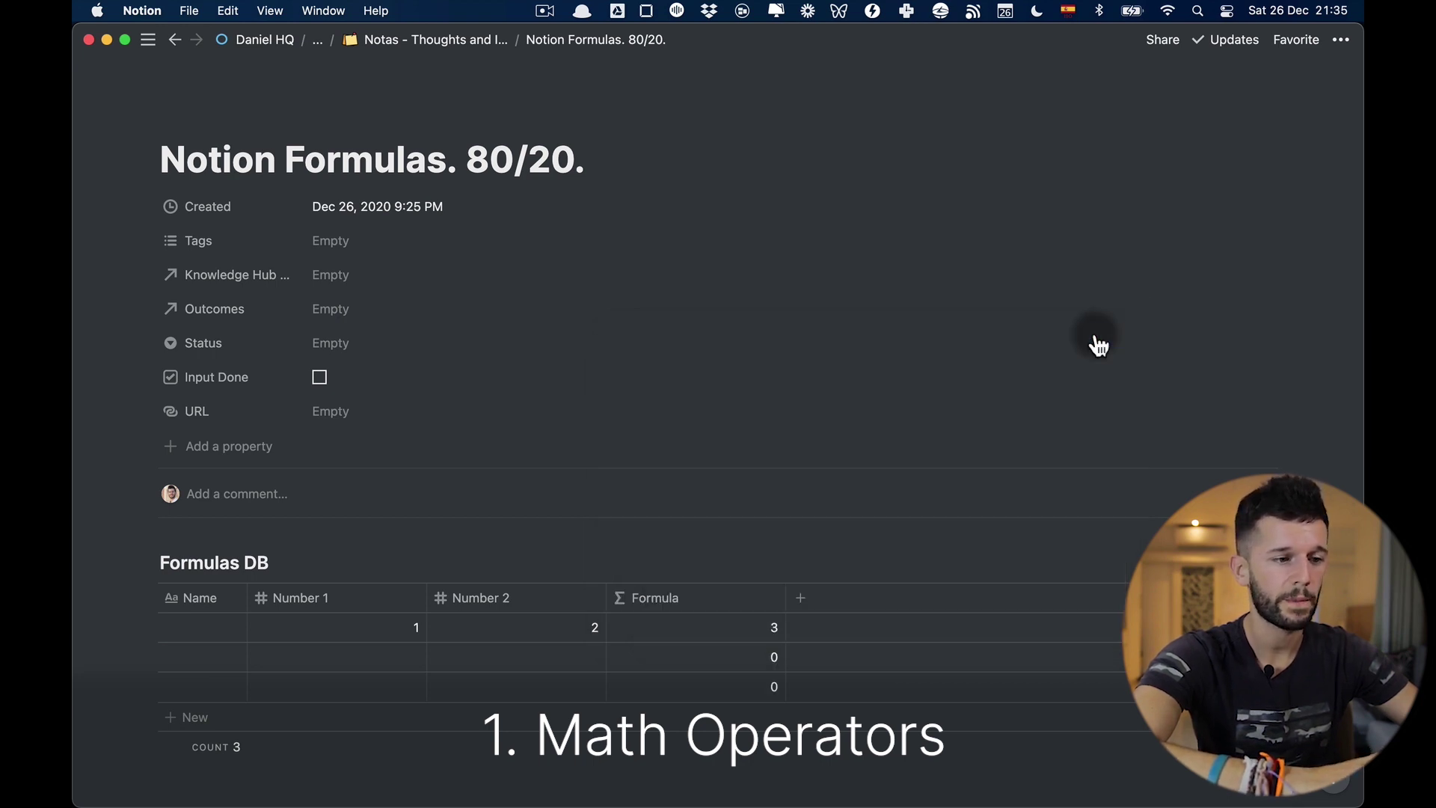
Step: Change the formula's operator from + through - and / to *, multiplying the two numbers
left_click(743, 642)
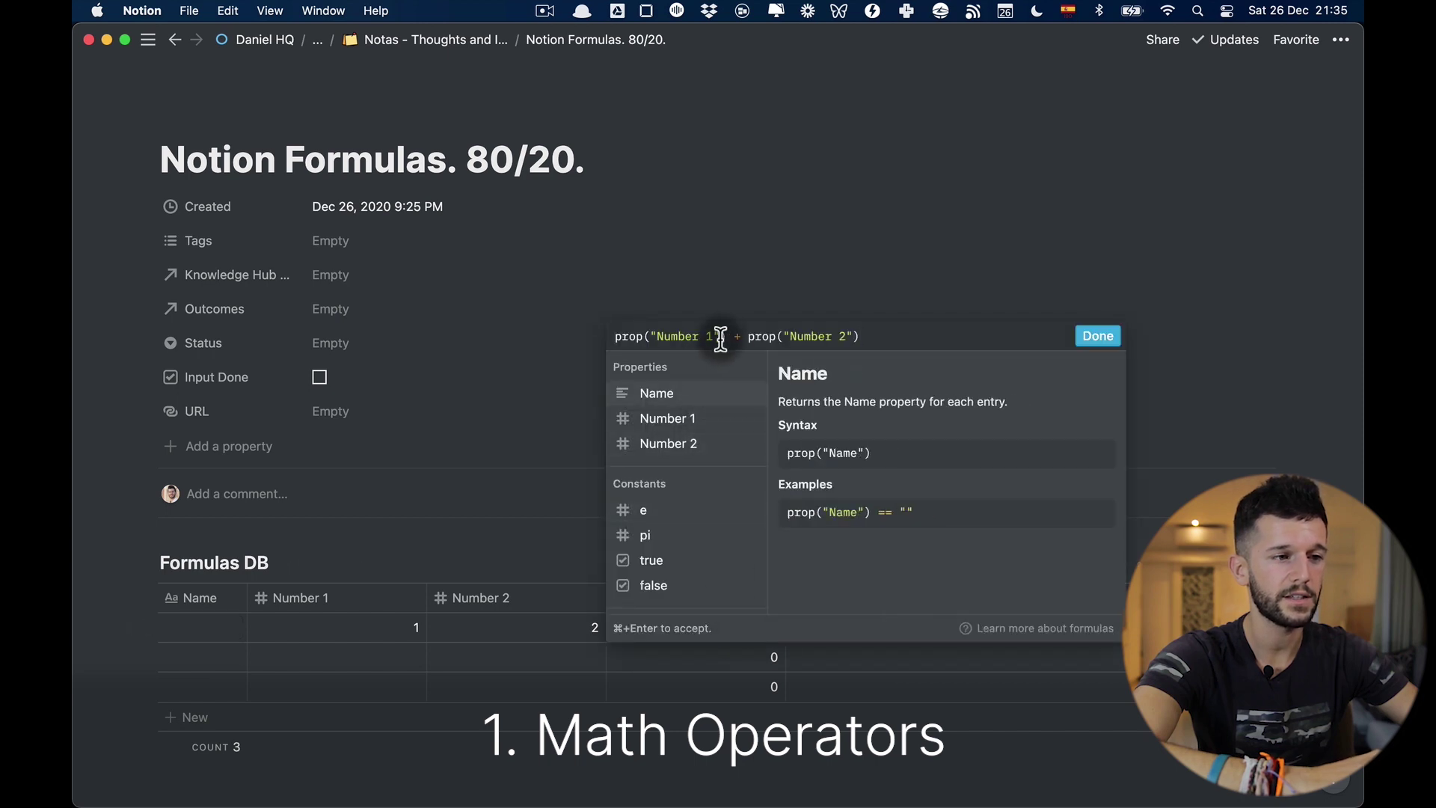
left_click(743, 337)
key("BackSpace")
type("-")
key("BackSpace")
type("/")
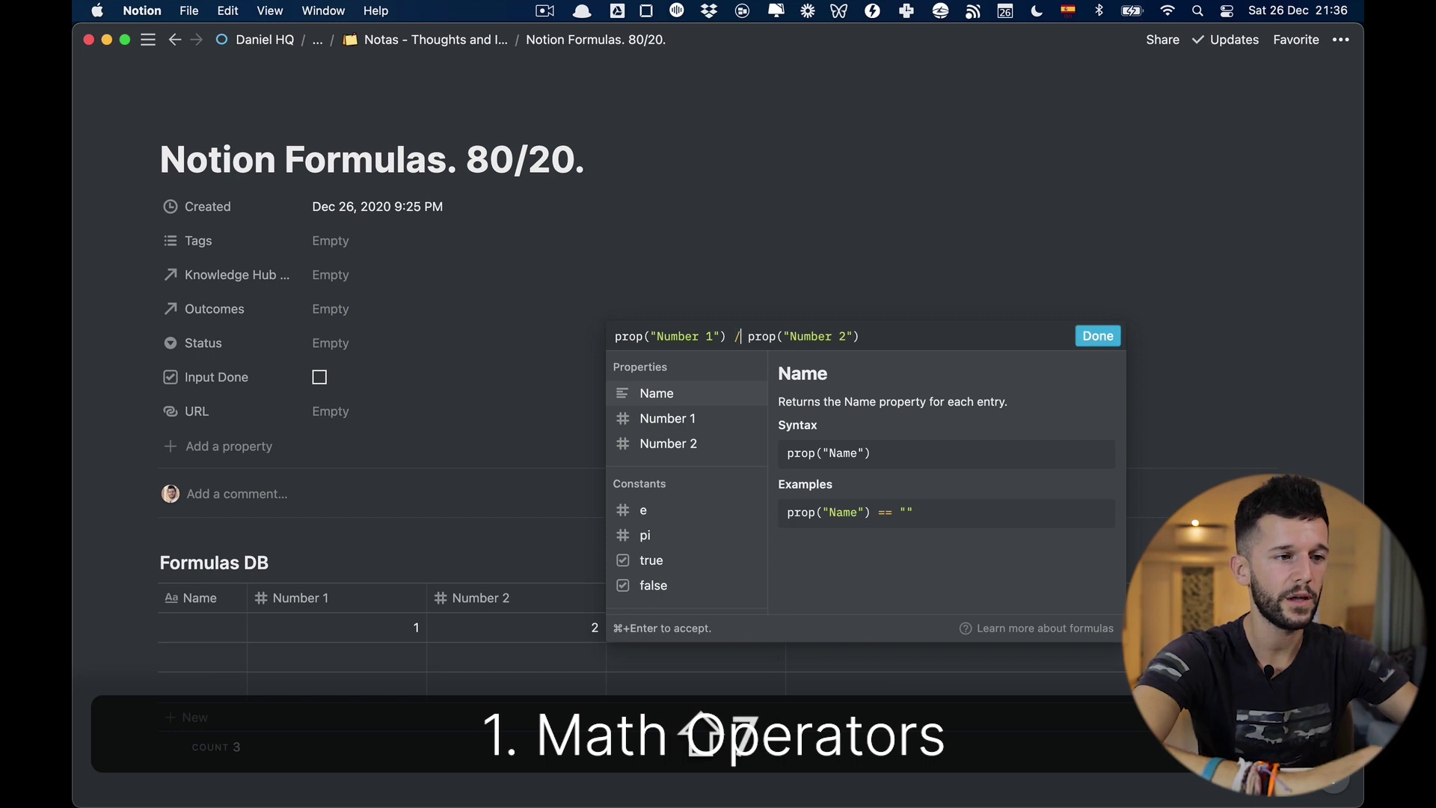
key("BackSpace")
type("*")
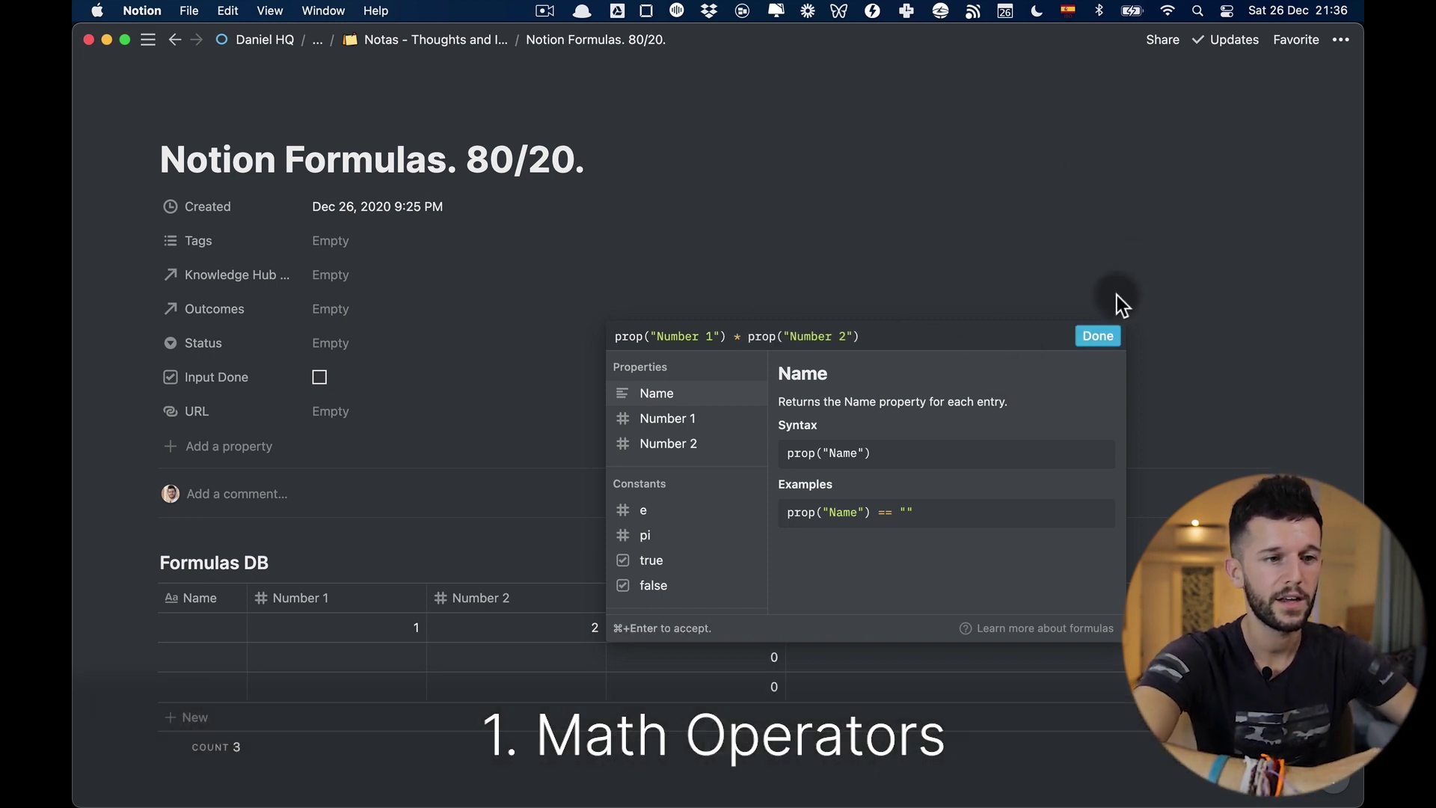
left_click(1098, 335)
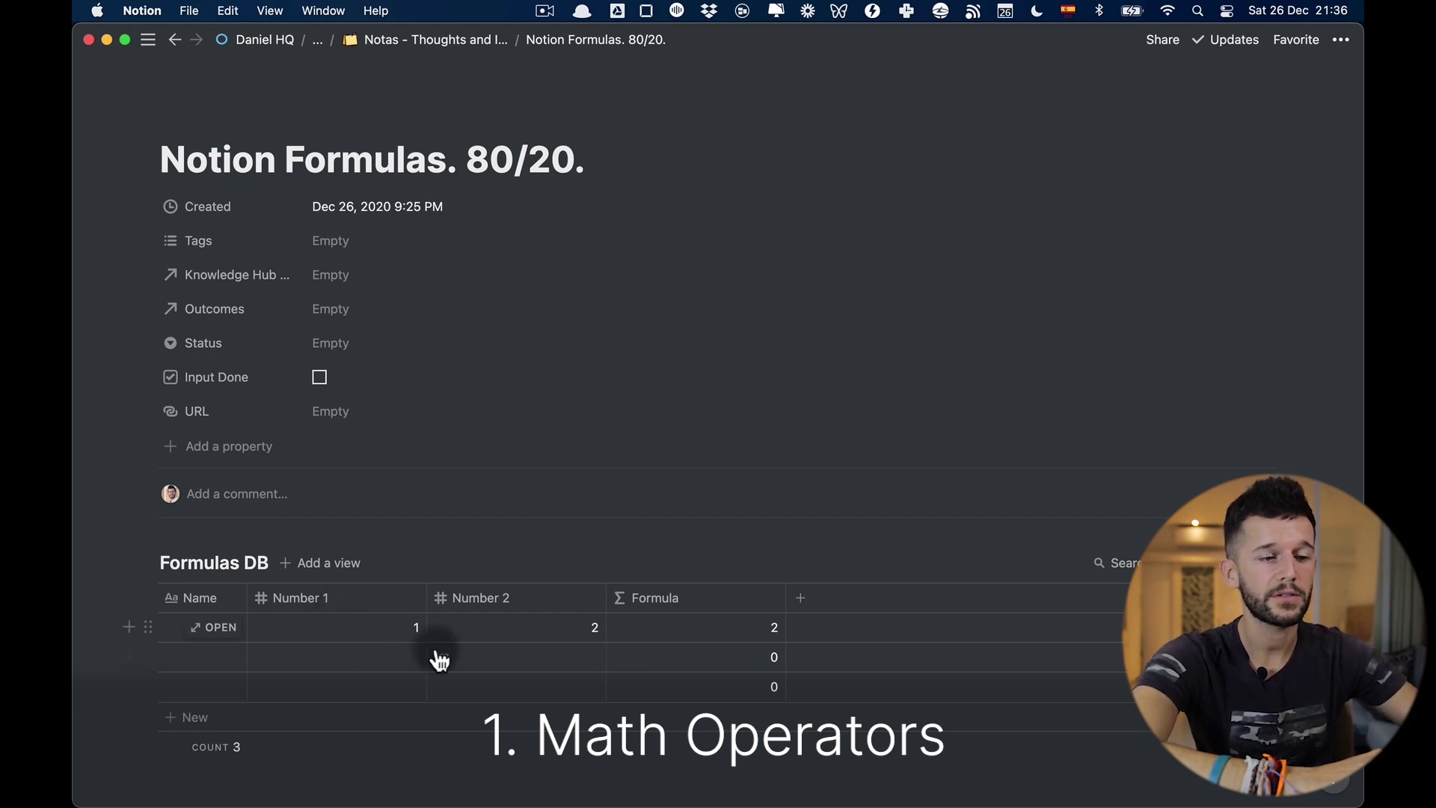
Step: Change the formula to the equality comparison Number 1 == Number 2
left_click(675, 662)
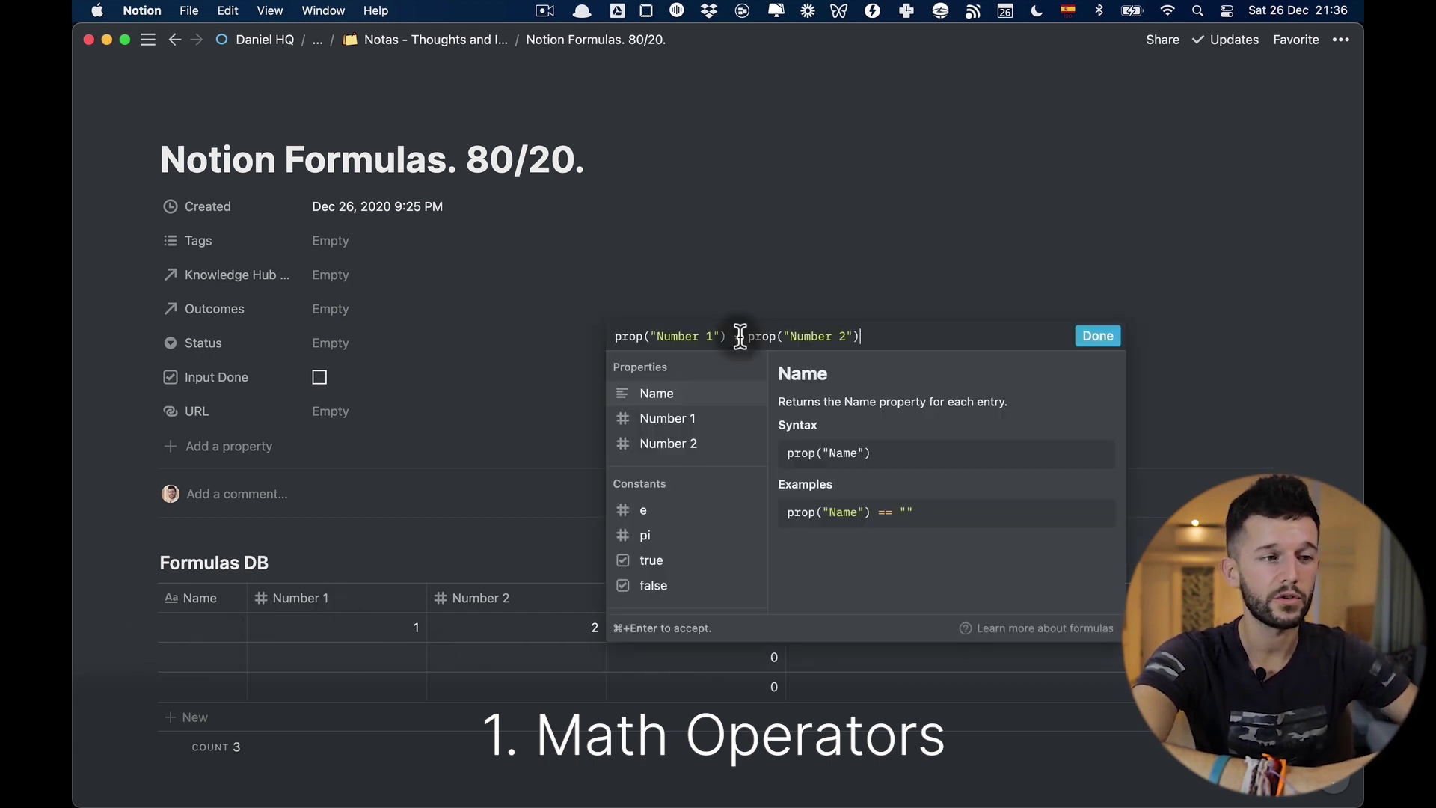
left_click(739, 336)
key("BackSpace")
key("BackSpace")
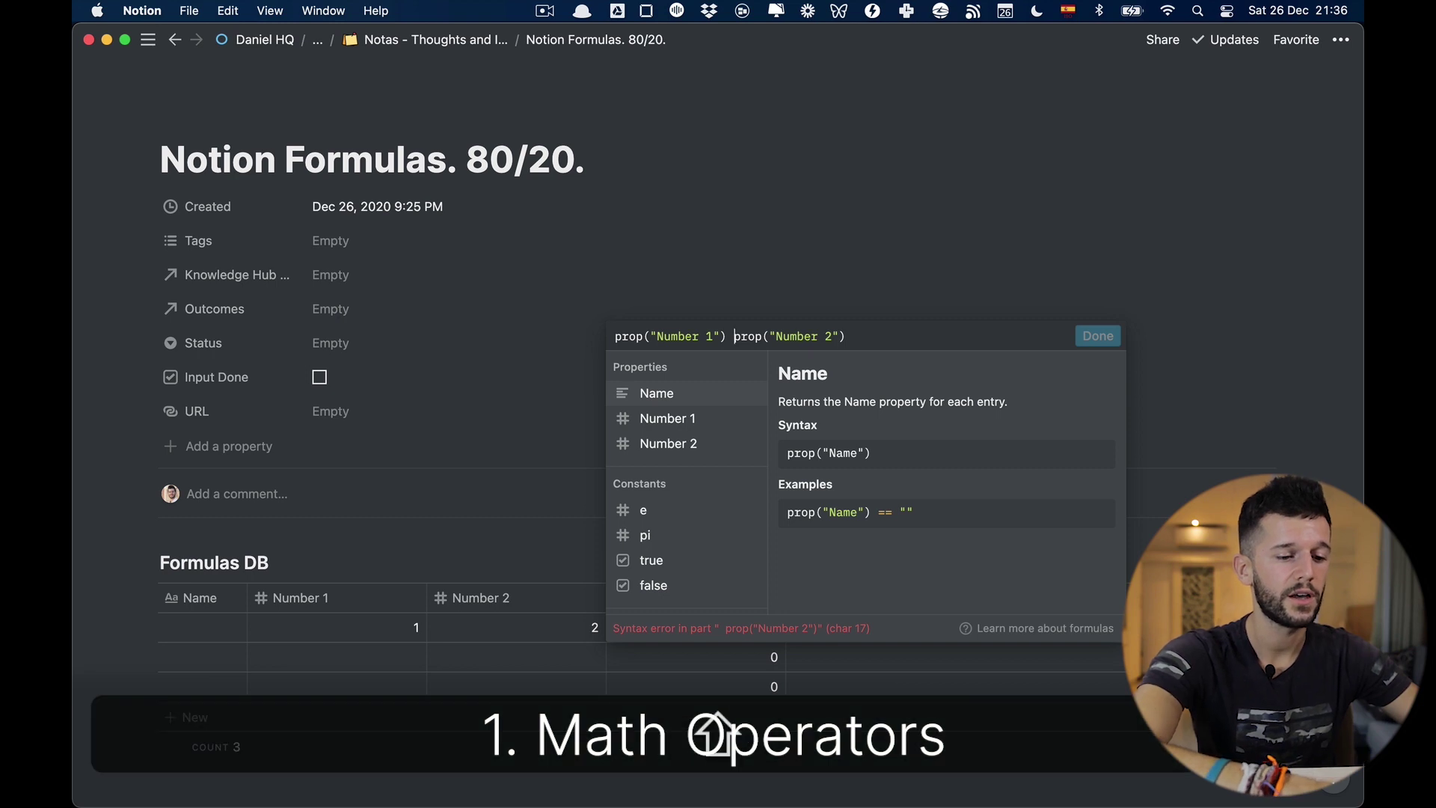
type("= ")
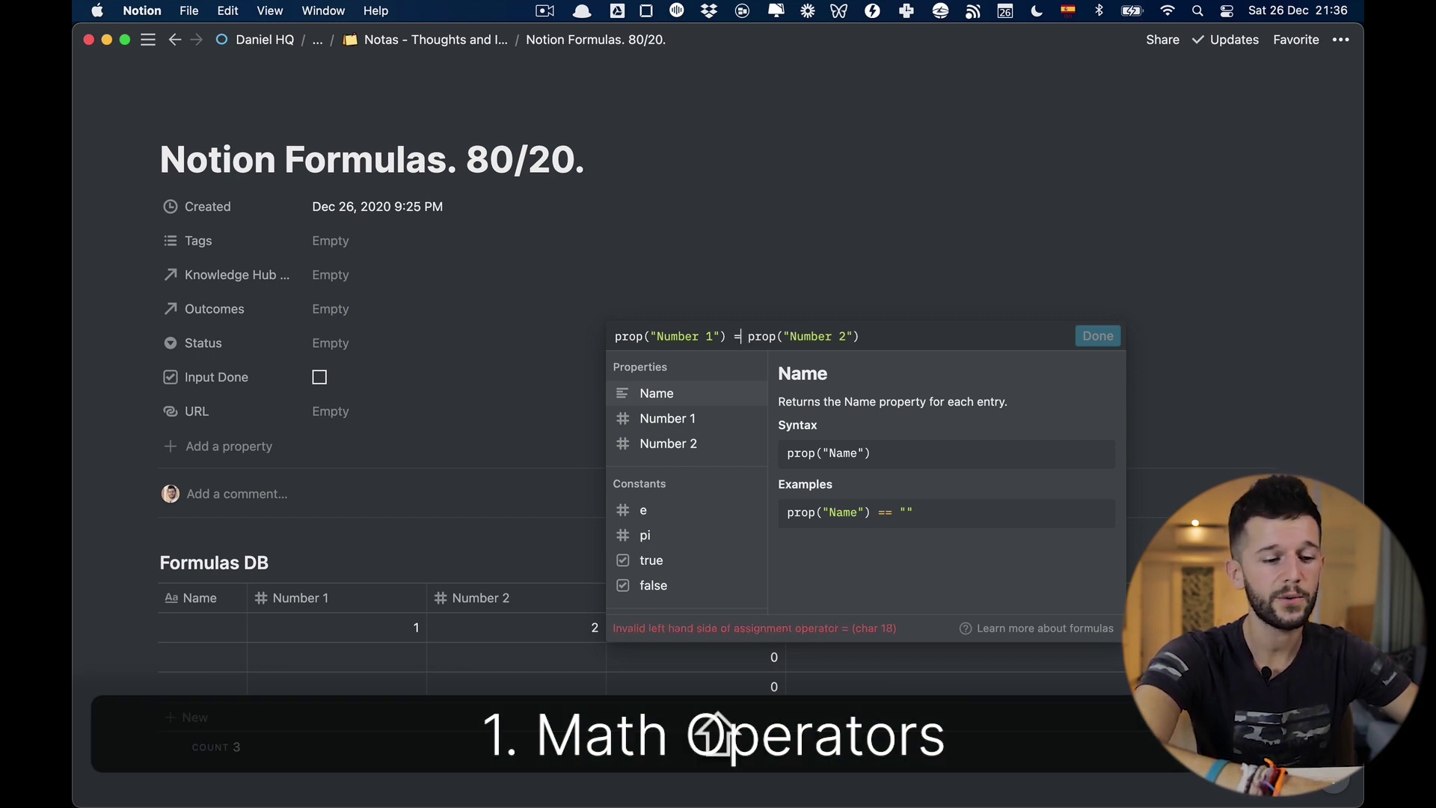
type("=")
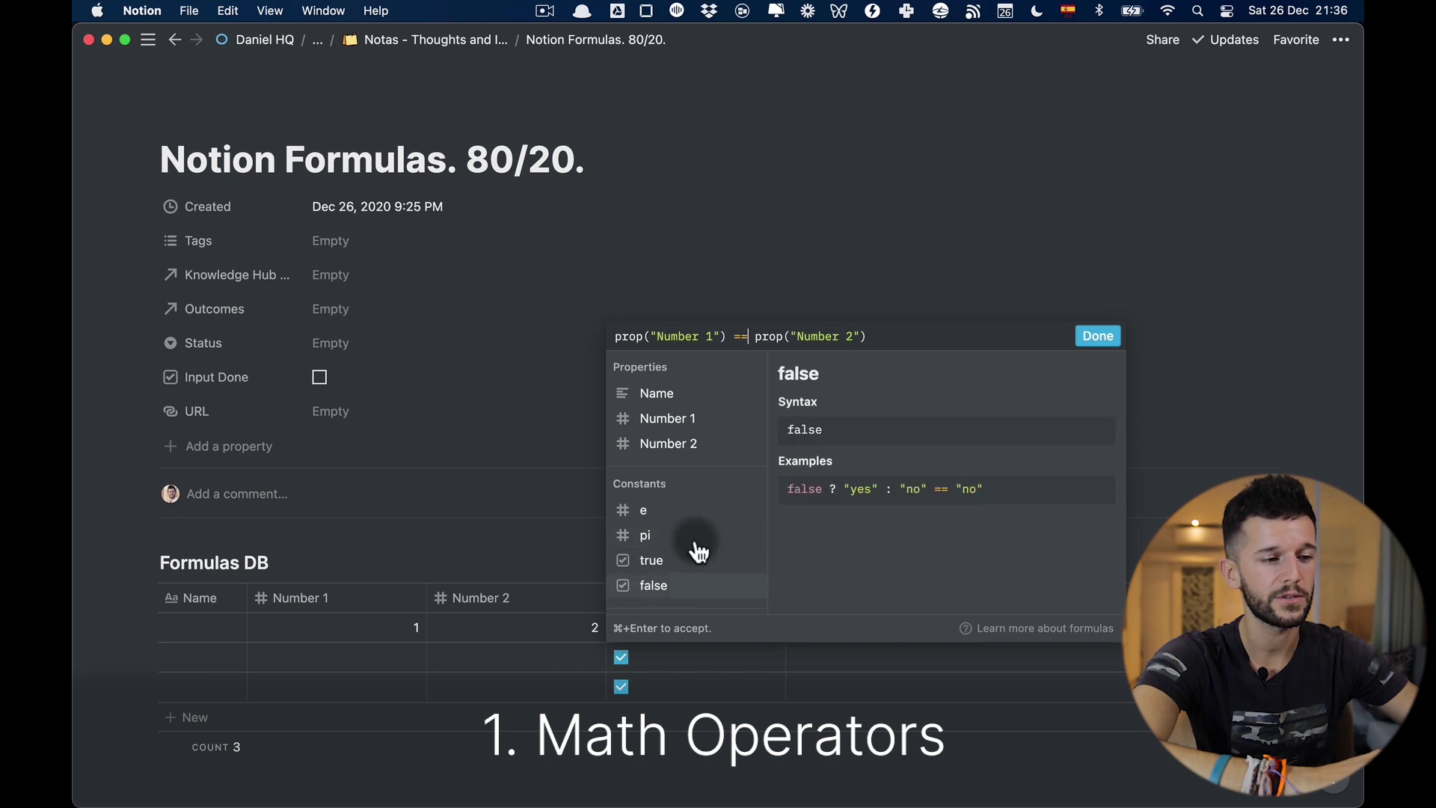
left_click(1098, 337)
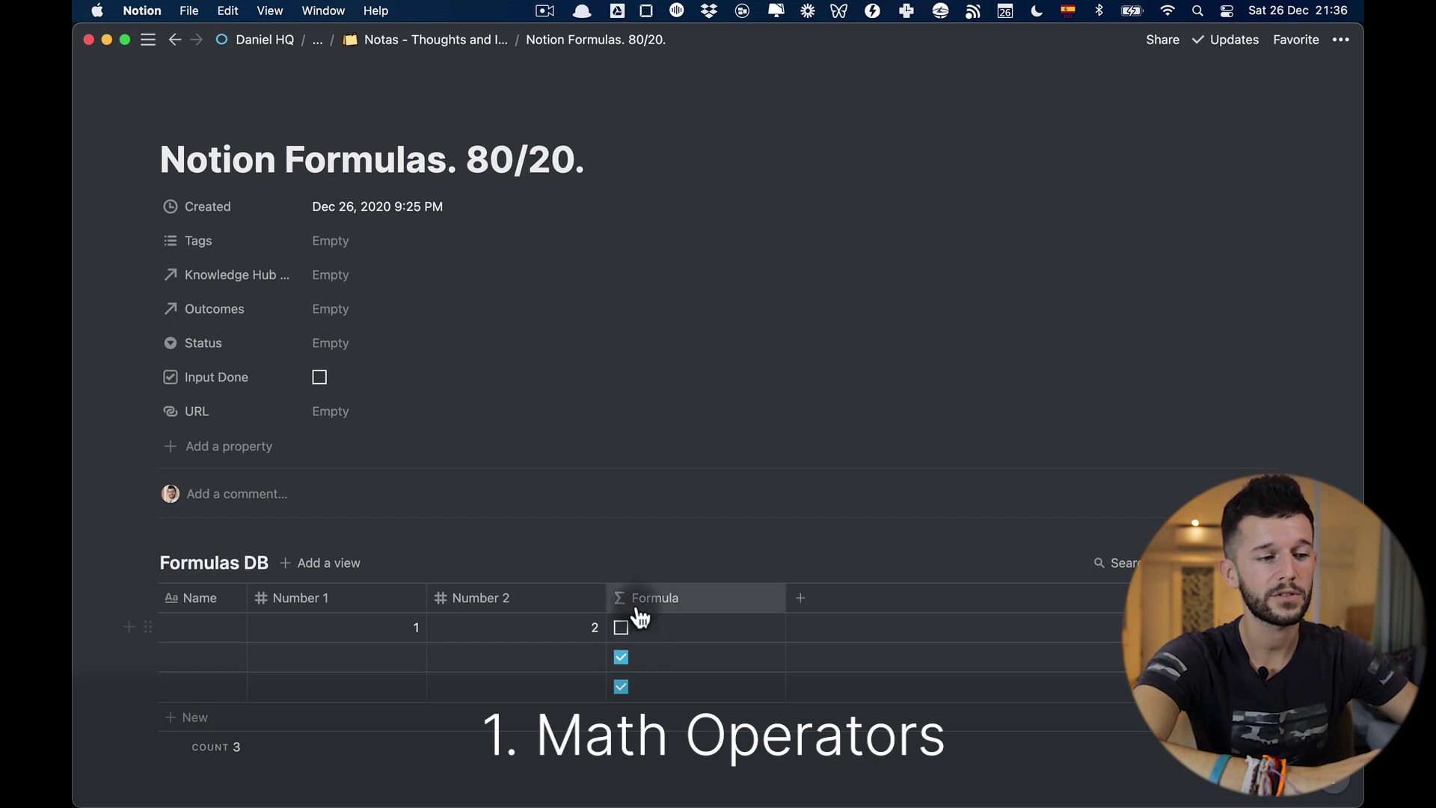
Step: Turn the comparison into not-equal (!=)
left_click(676, 635)
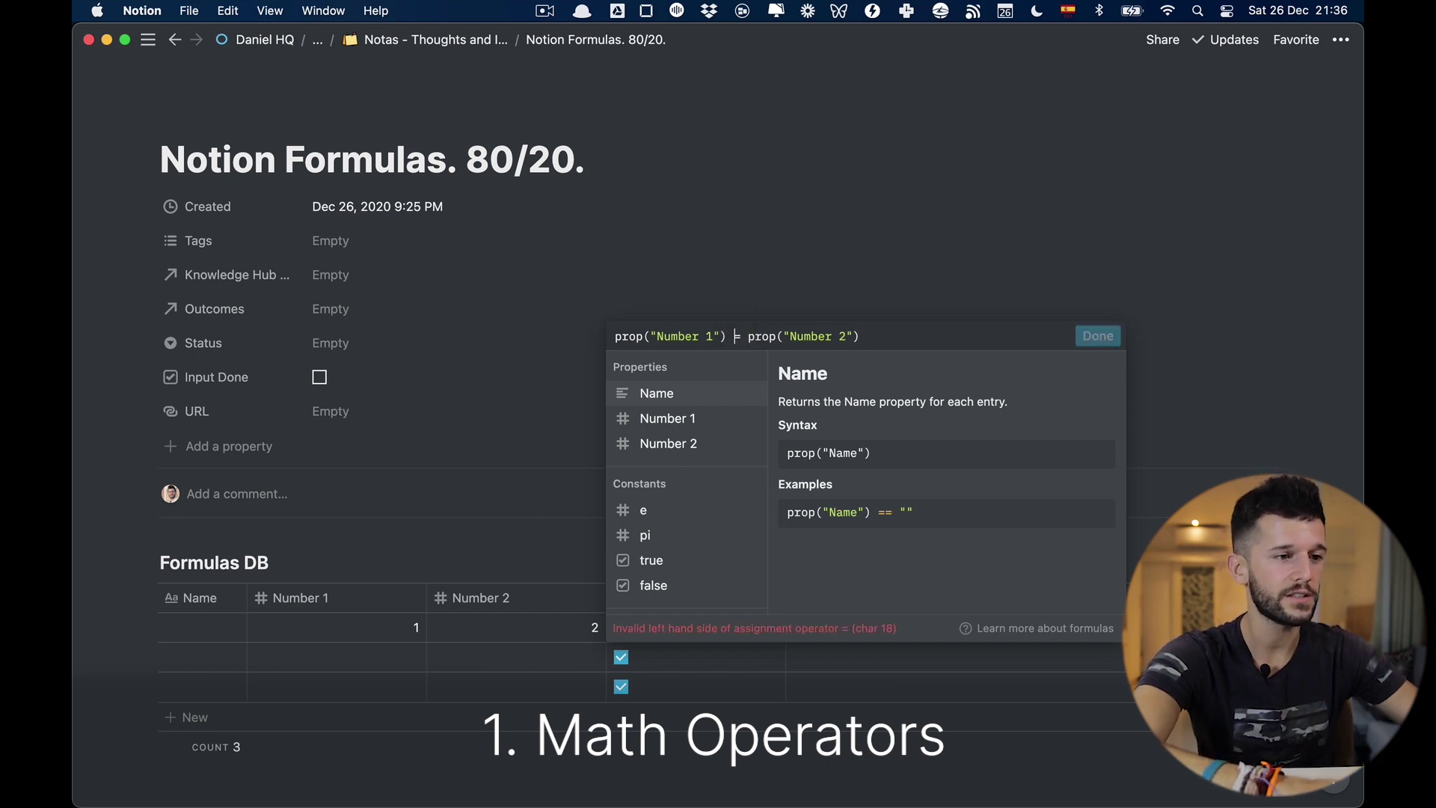
key("BackSpace")
type("!")
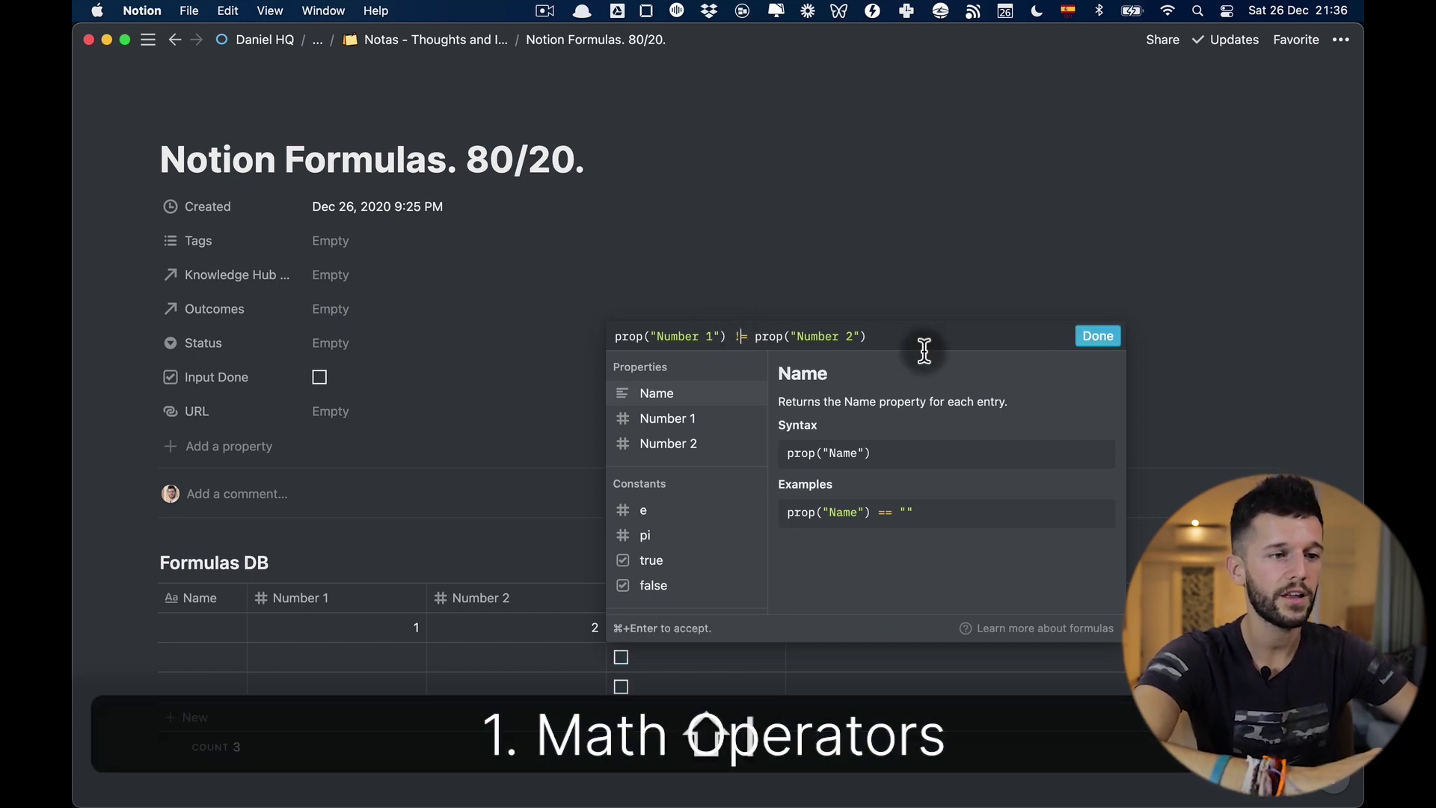
left_click(1084, 338)
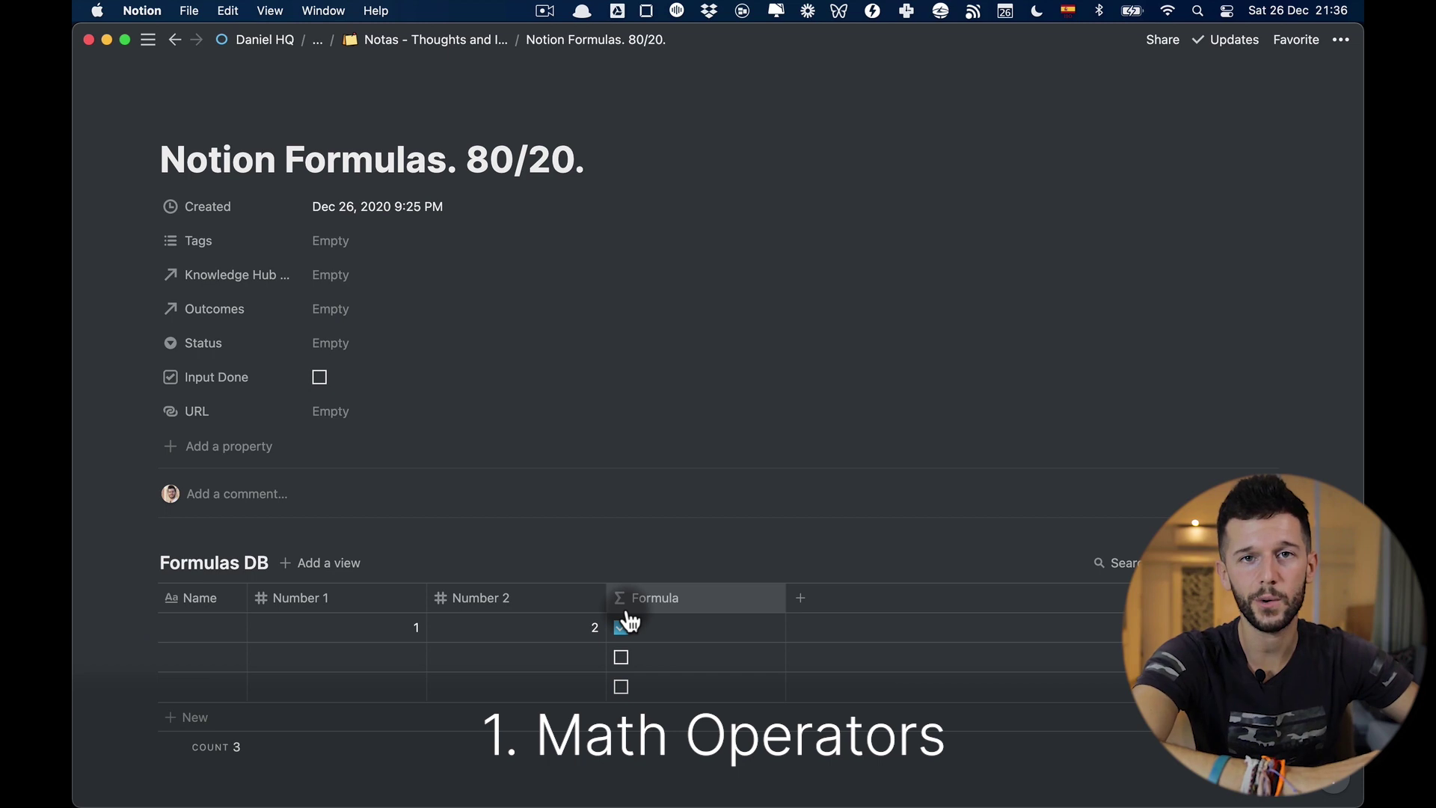
Step: Replace the operator with > so the formula tests Number 1 > Number 2
left_click(650, 630)
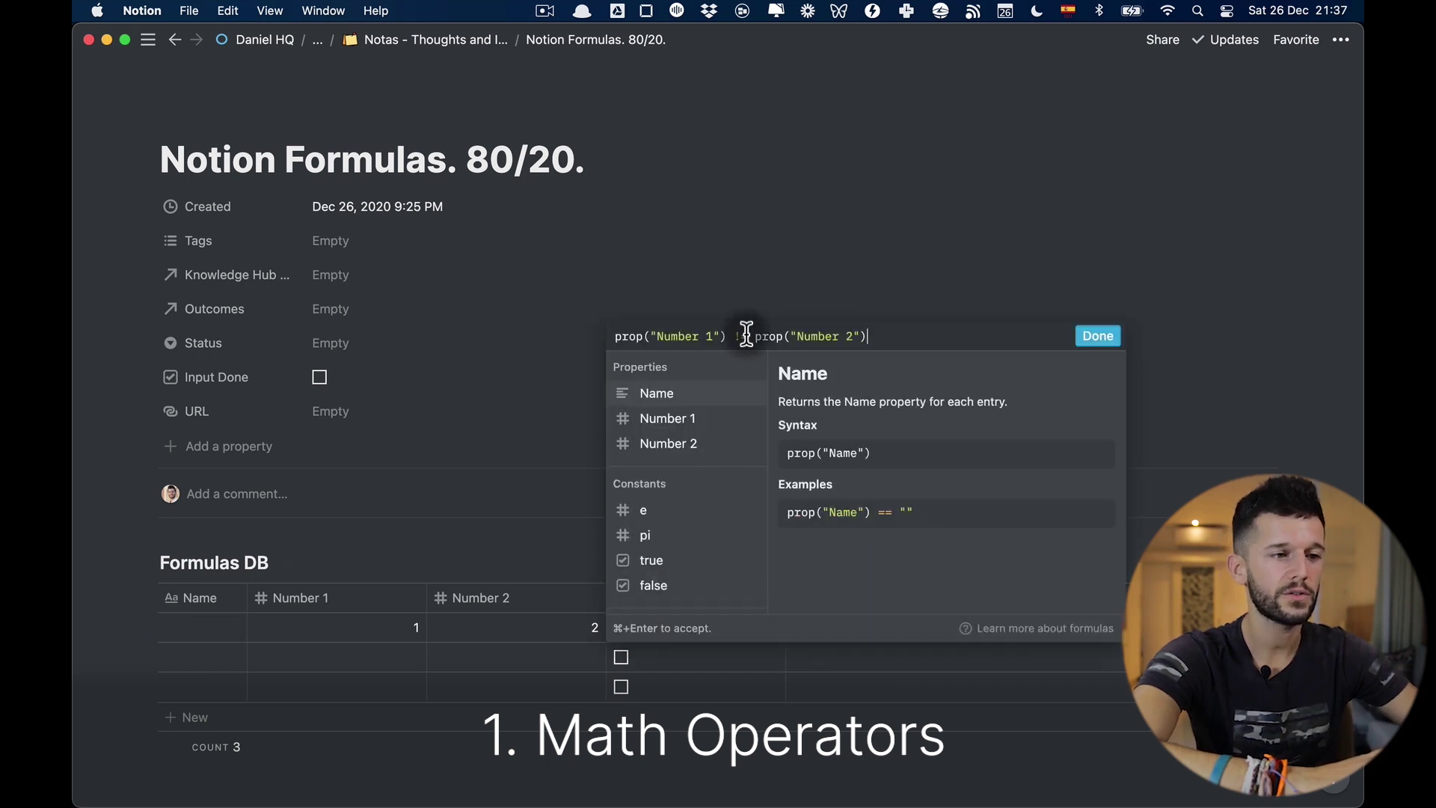
double_click(746, 336)
key("BackSpace")
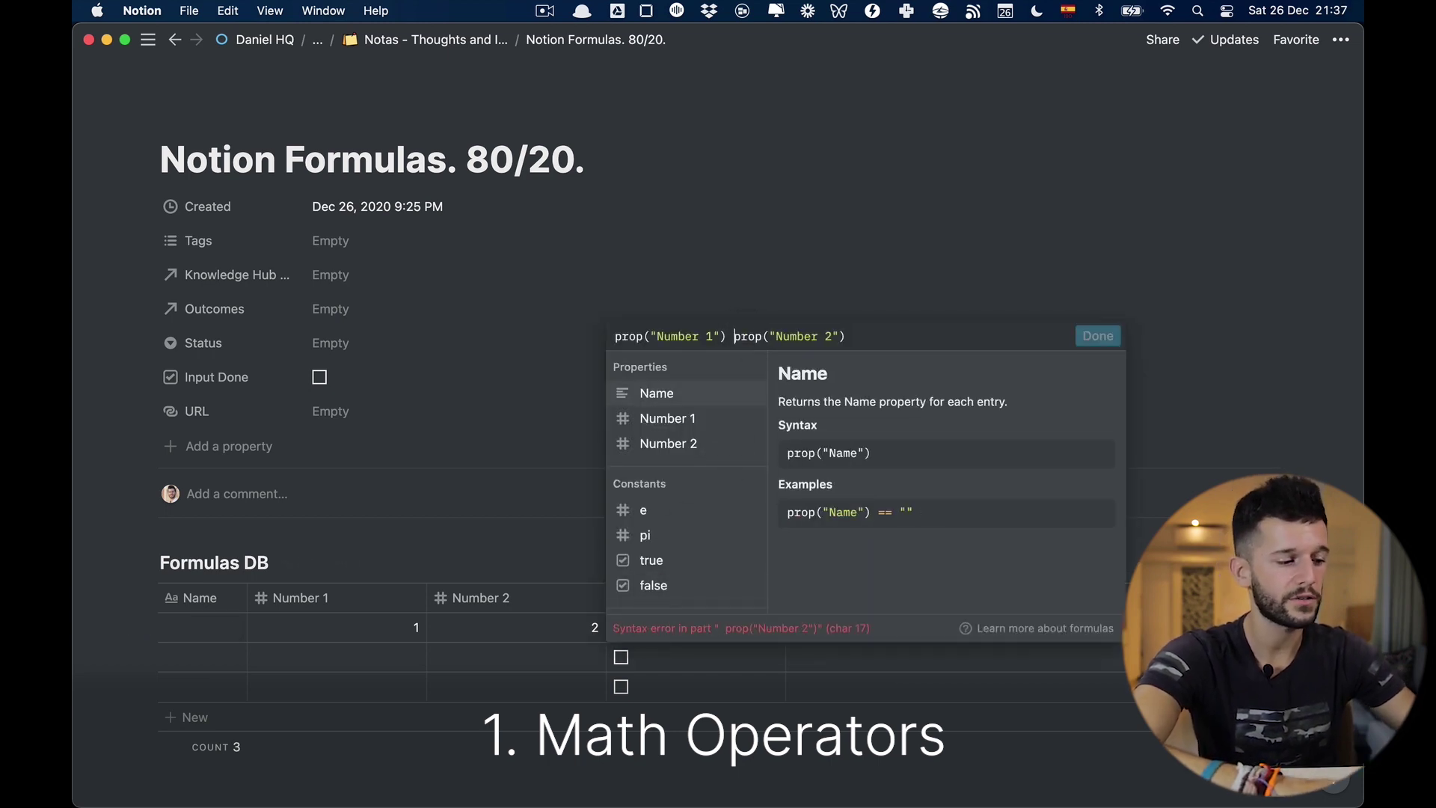
type(">")
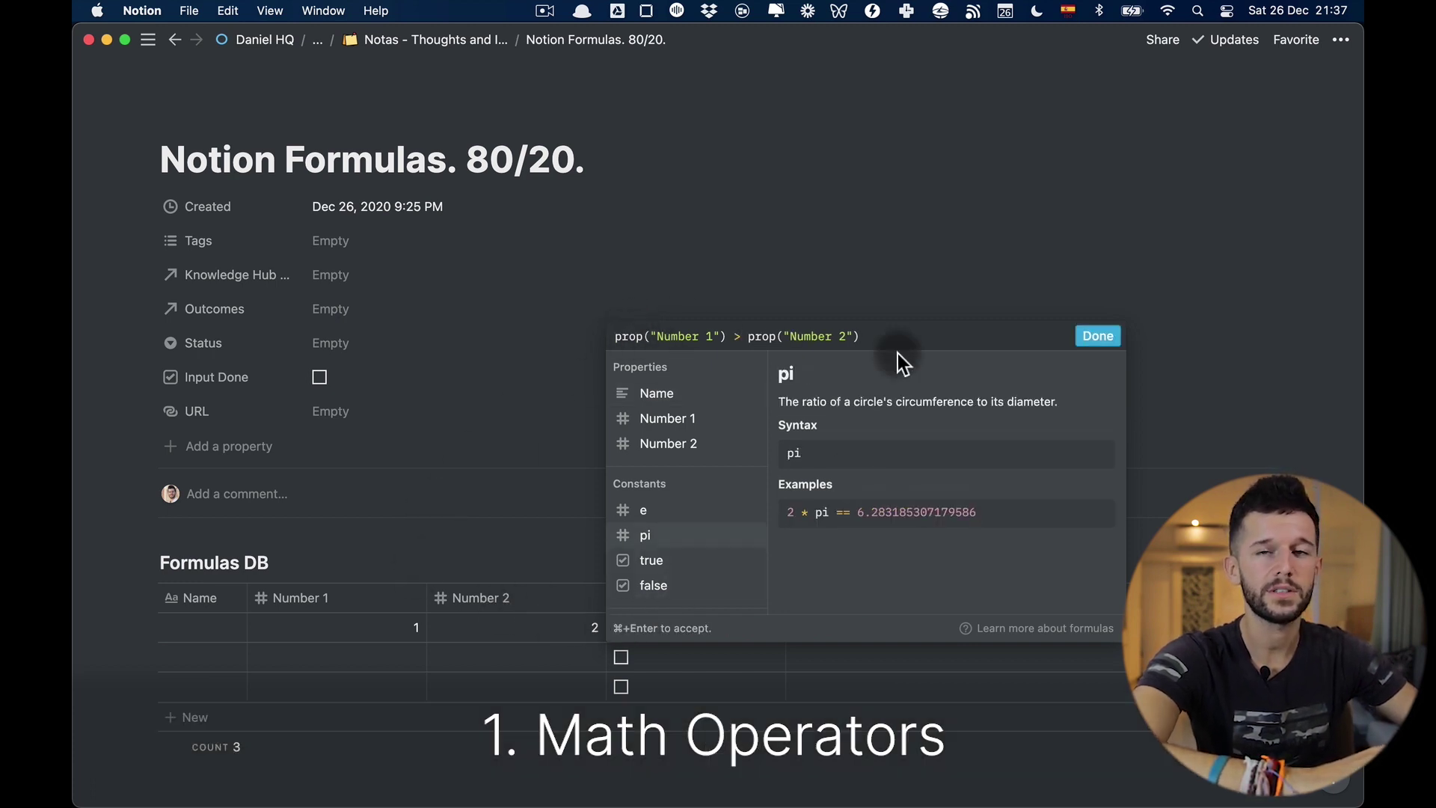
left_click(1092, 333)
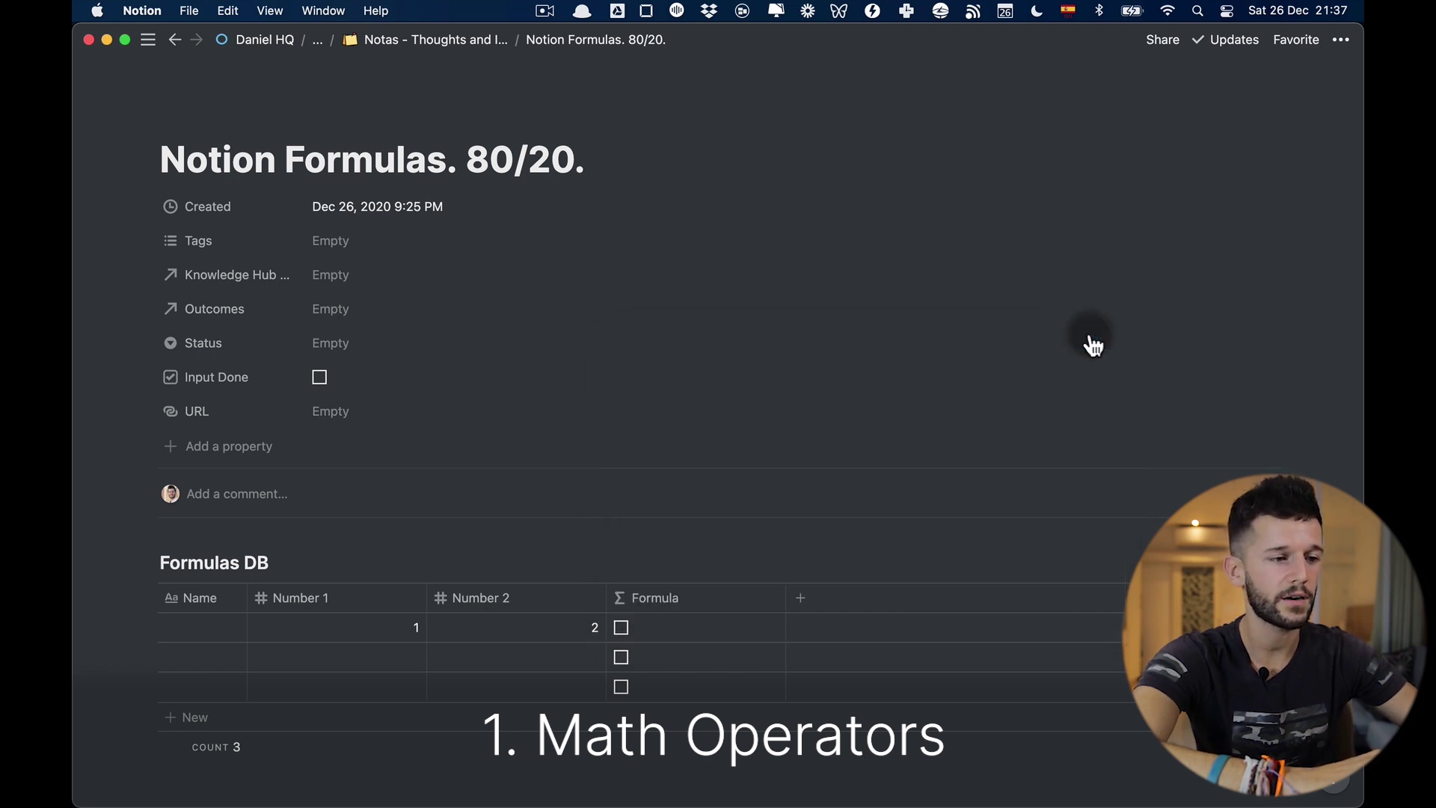
Step: Change row one's Number 1 value to 3
left_click(395, 631)
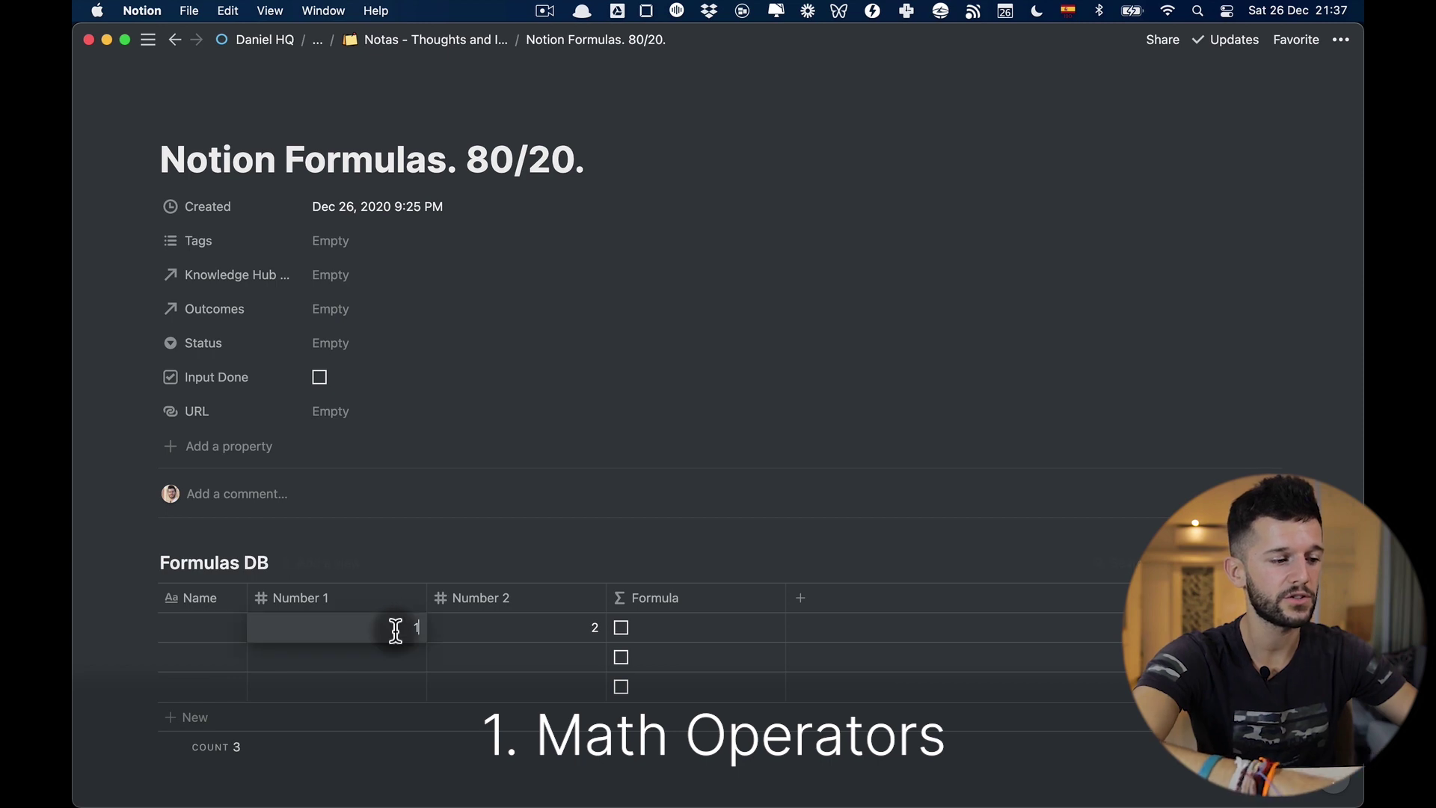
key("BackSpace")
type("3")
key("Return")
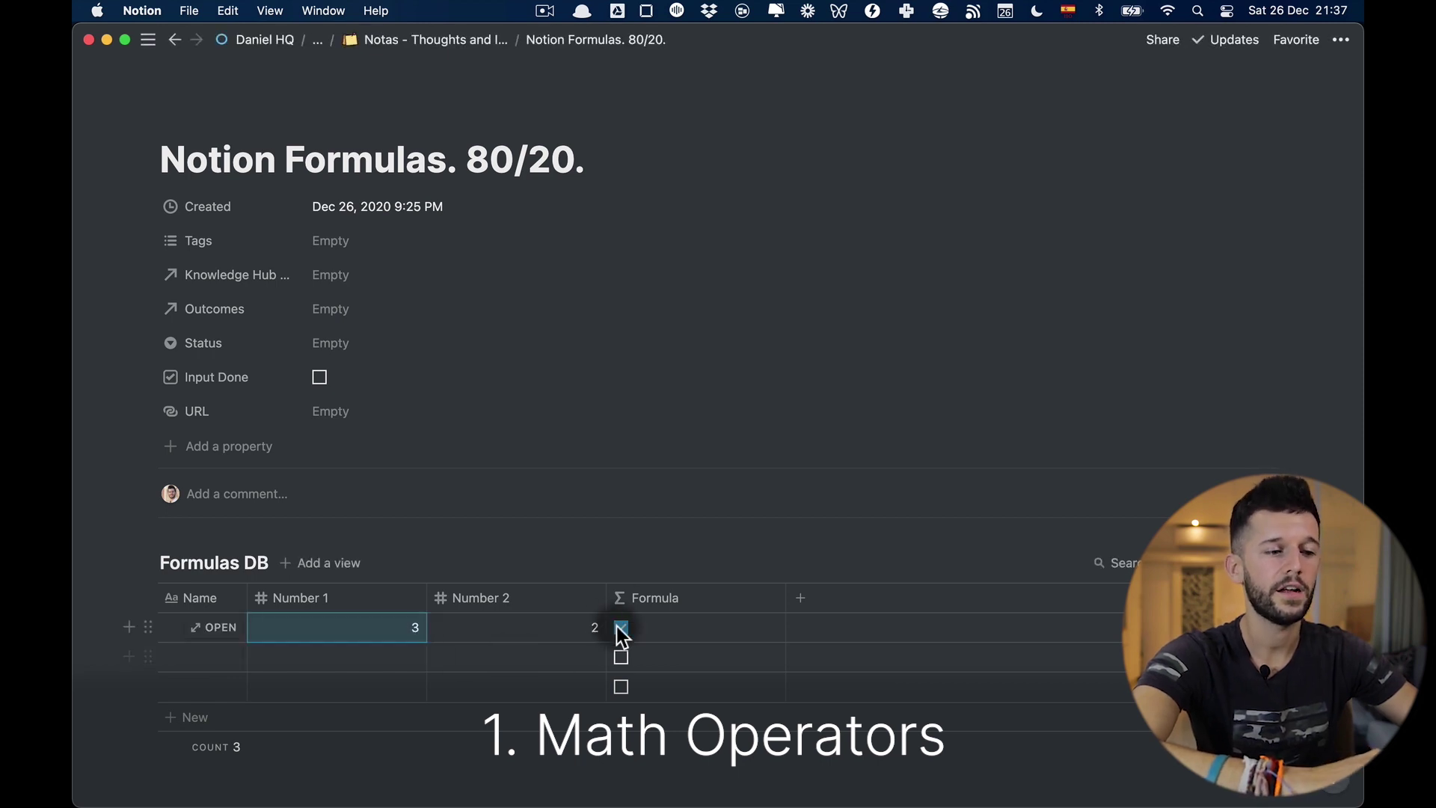
Step: Change the comparison to Number 1 < Number 2, then to <=, and save it
left_click(671, 629)
left_click(743, 336)
key("BackSpace")
key("BackSpace")
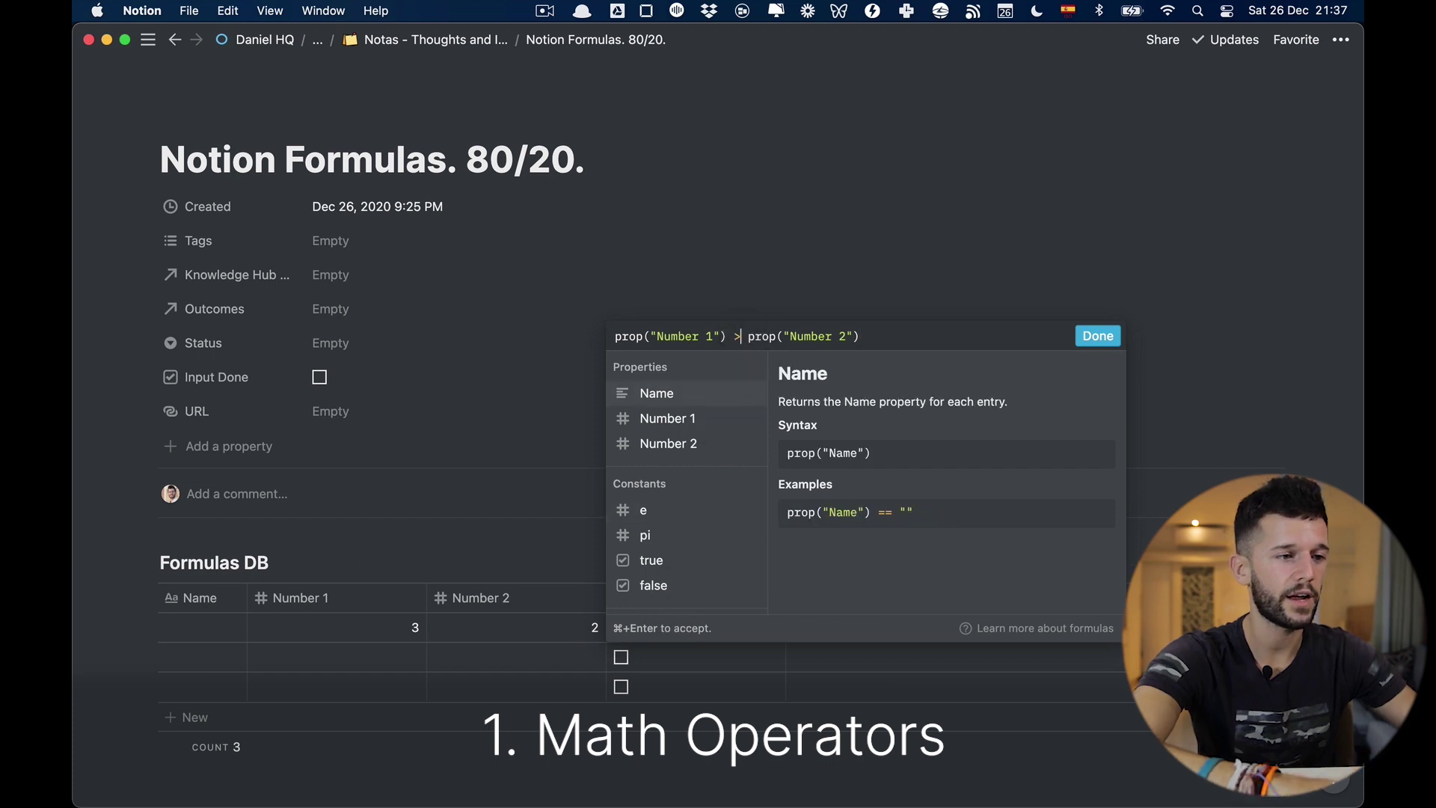
type("<")
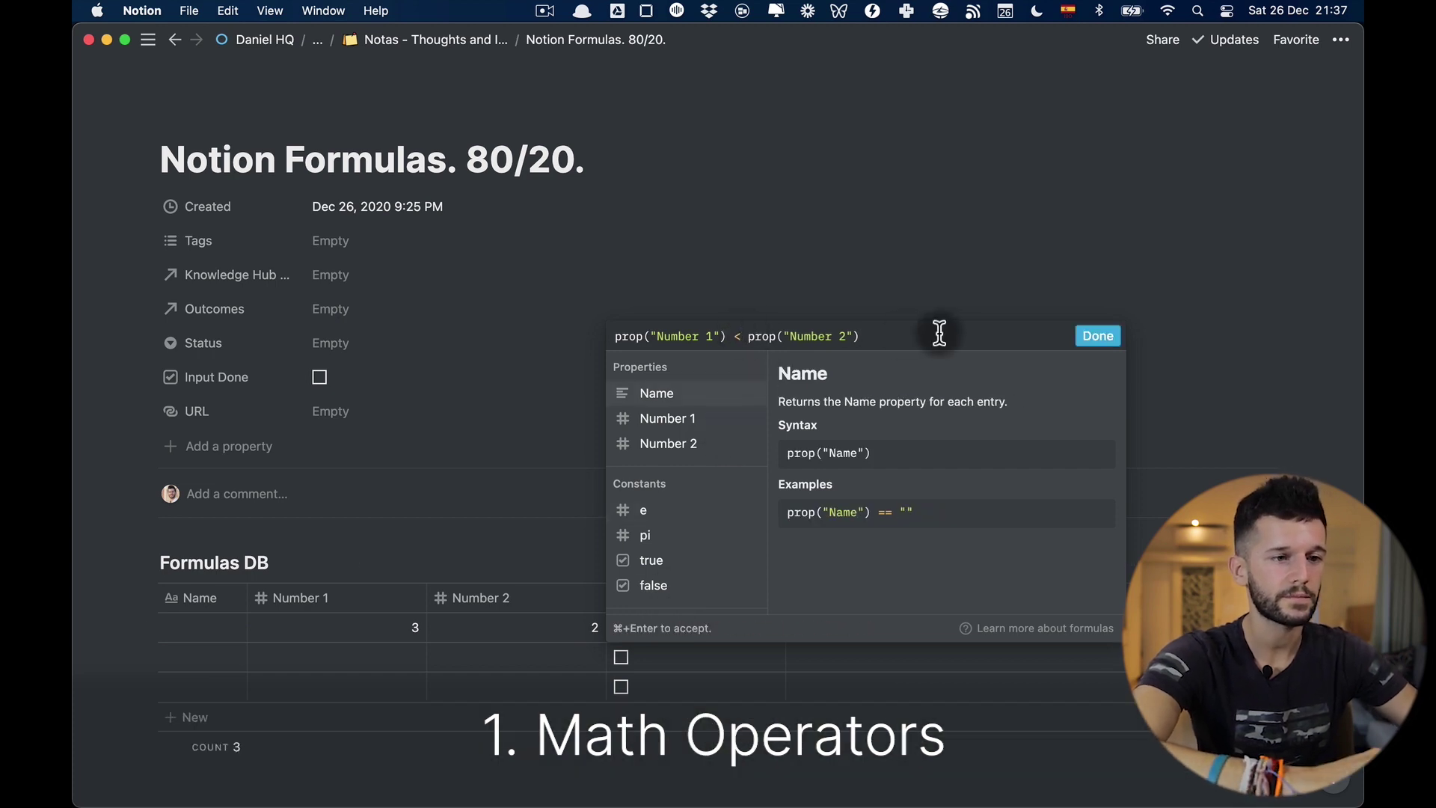
left_click(1091, 337)
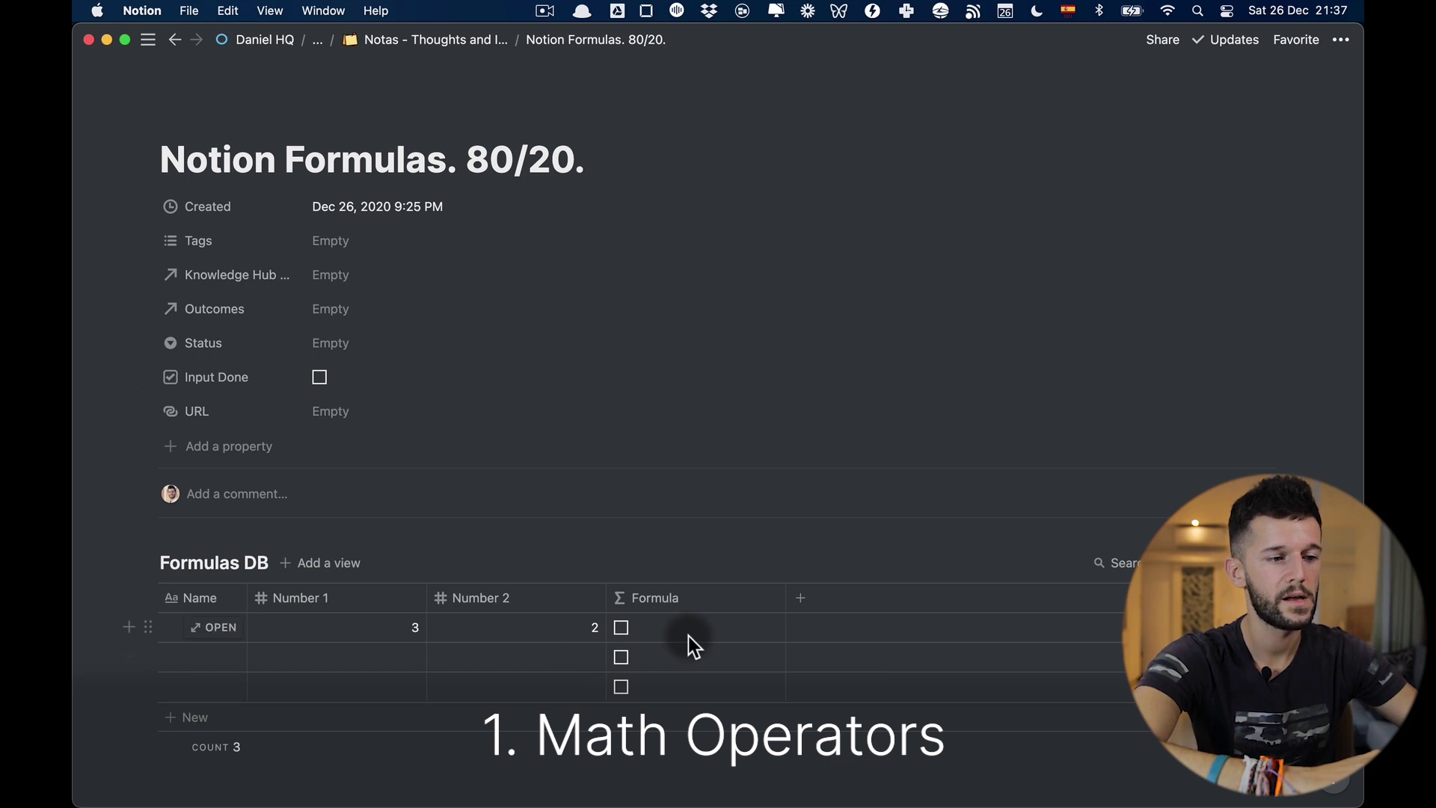
left_click(645, 626)
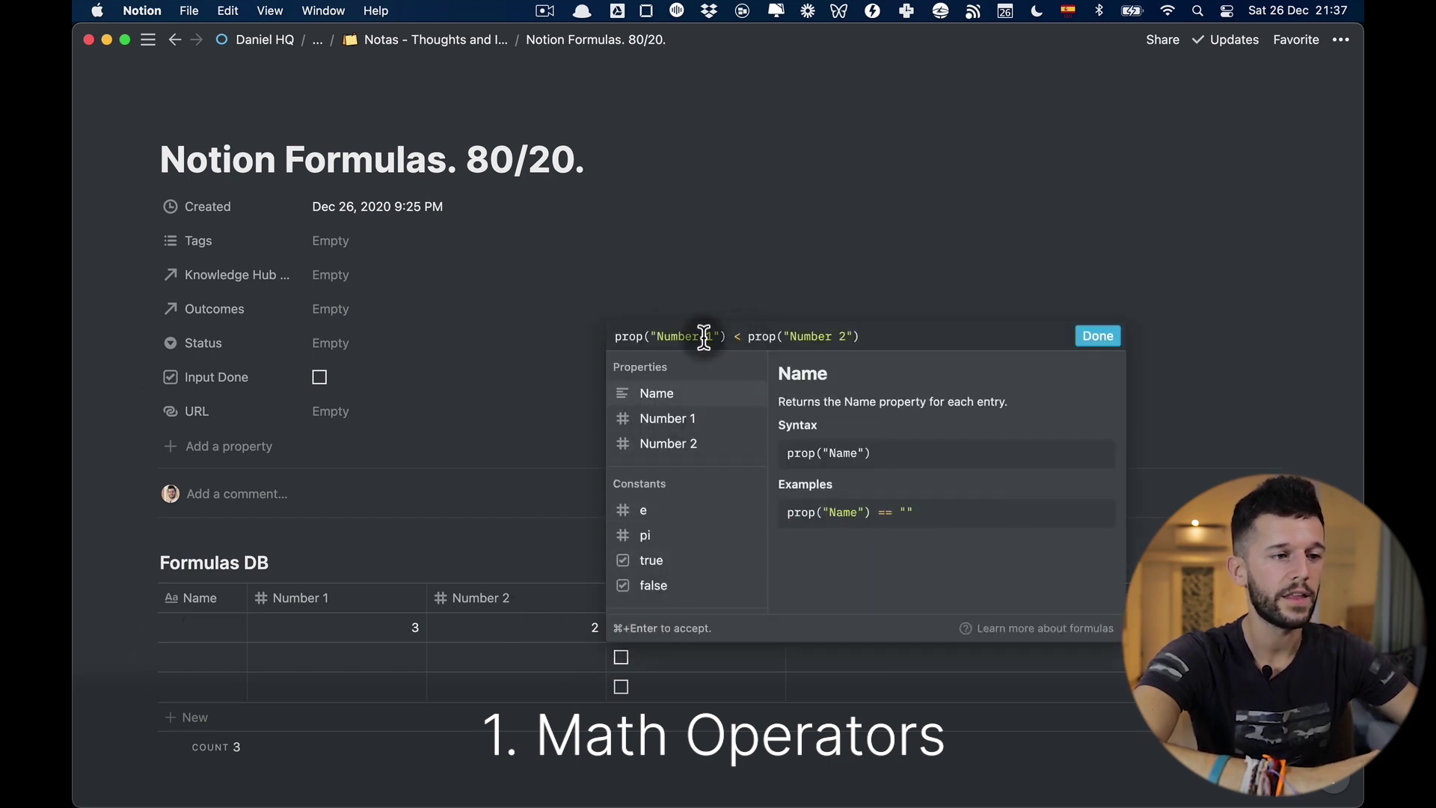
left_click(743, 337)
type("=")
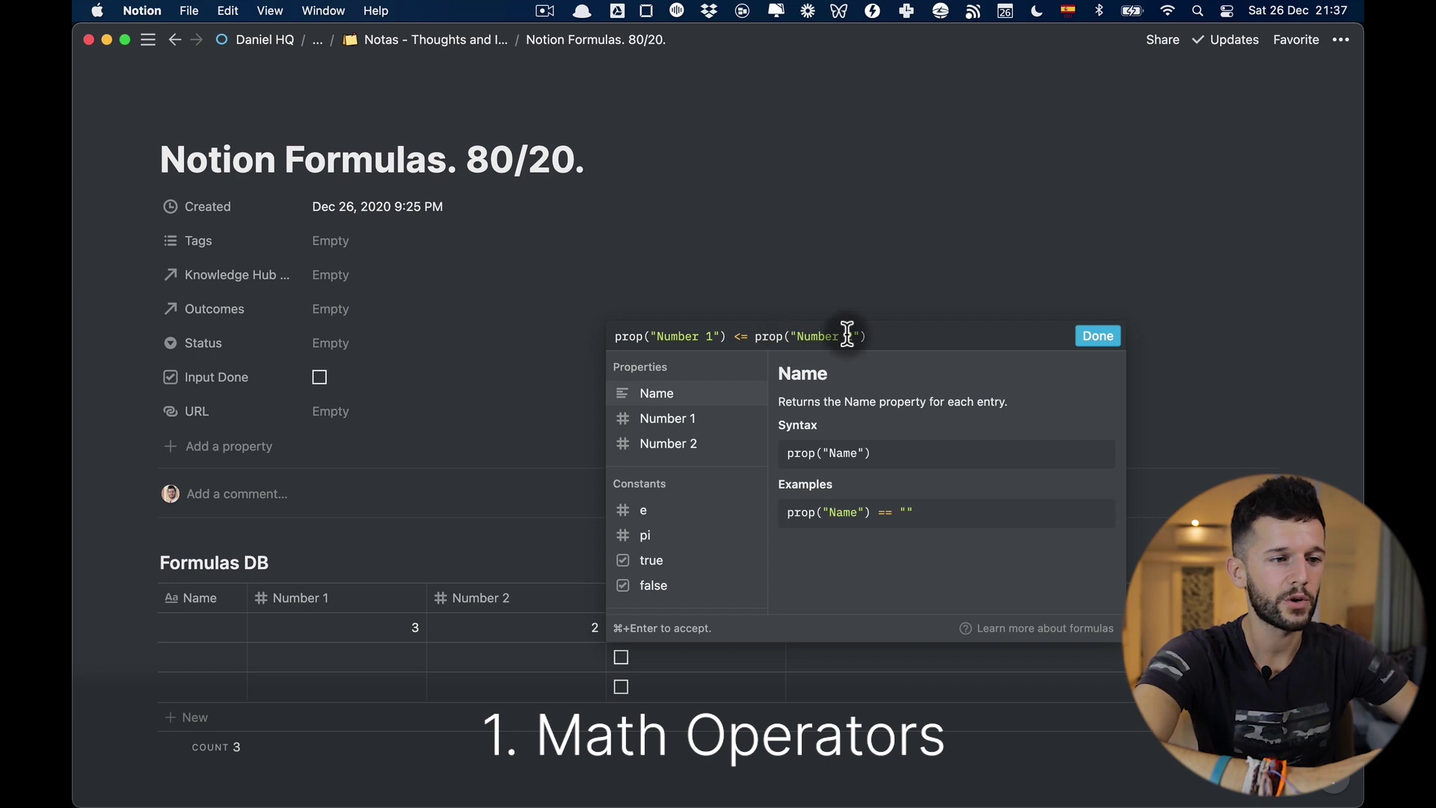
left_click(1113, 342)
Step: Try Number 1 values of 1 and then 2 to check the result
left_click(397, 629)
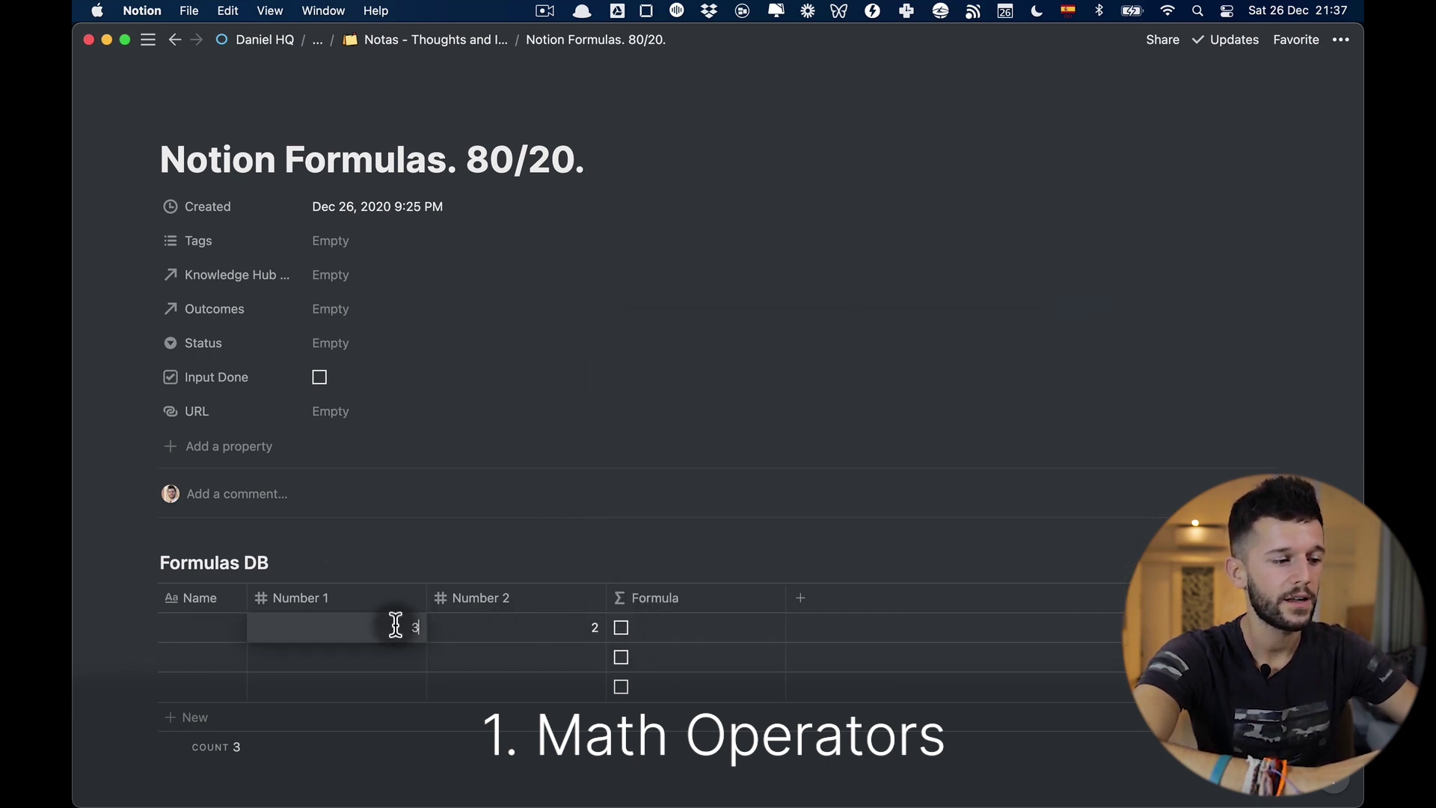
key("BackSpace")
type("1")
key("Return")
left_click(404, 628)
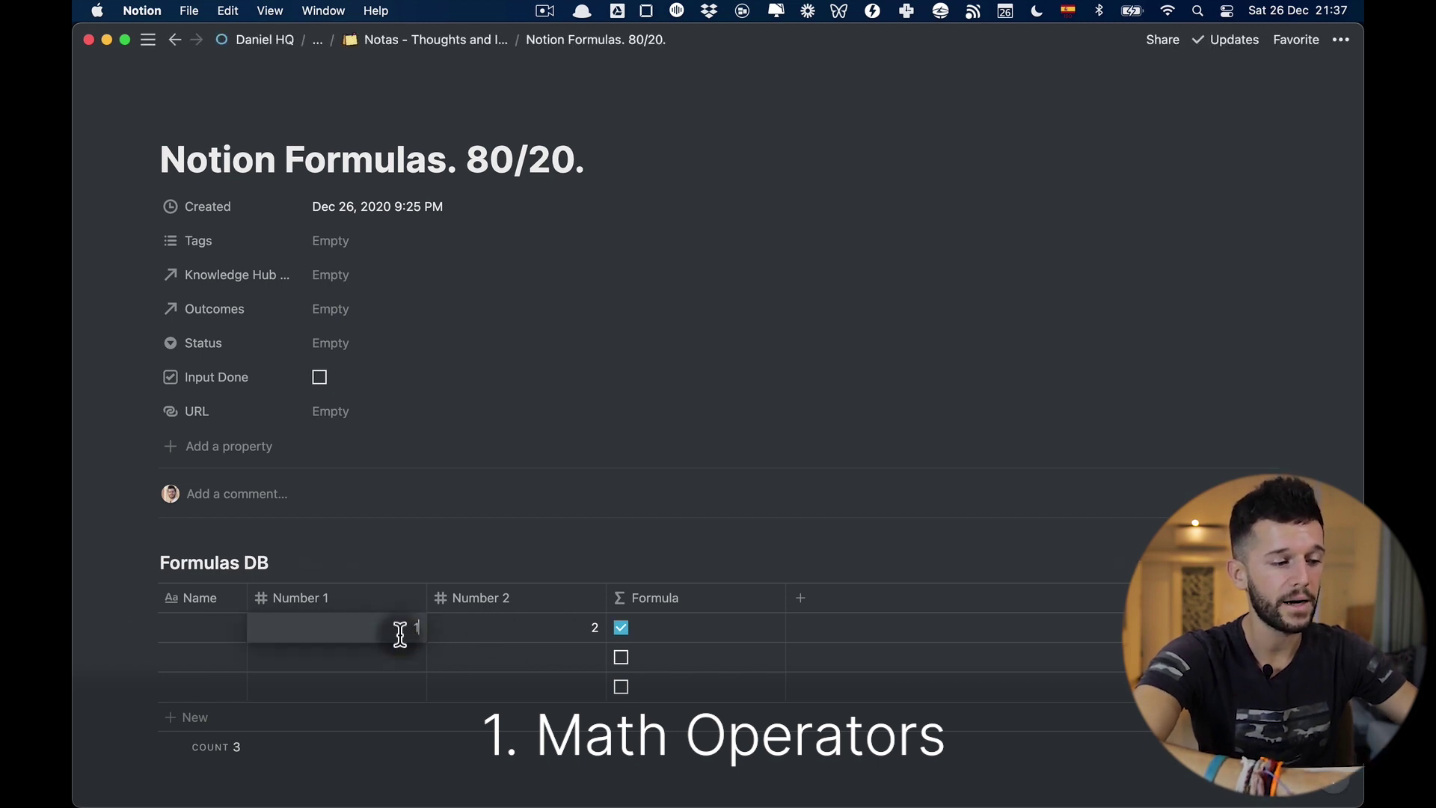
key("BackSpace")
type("2")
key("Return")
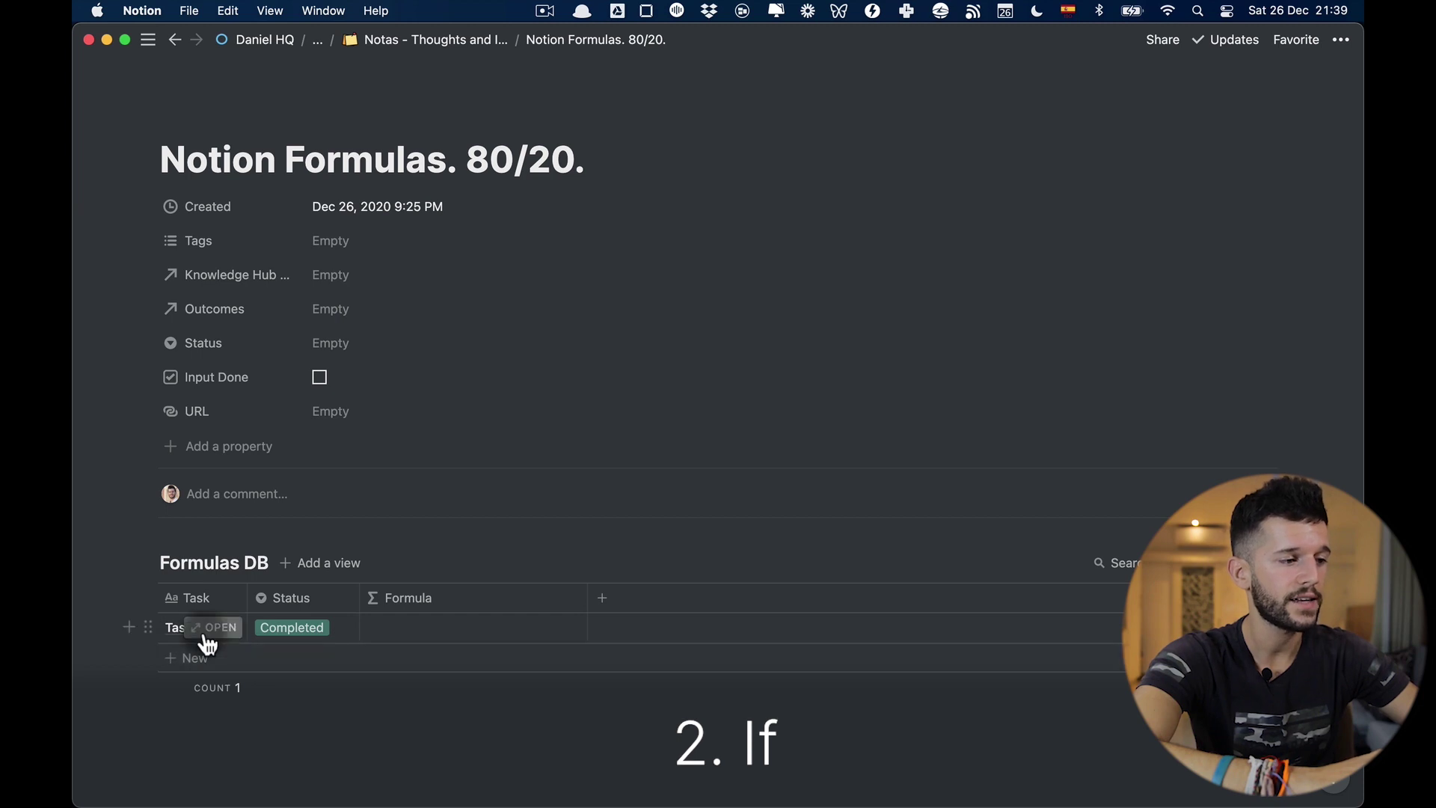
Step: Look at Task 1's Status options without changing them, then open its Formula cell's editor
left_click(303, 634)
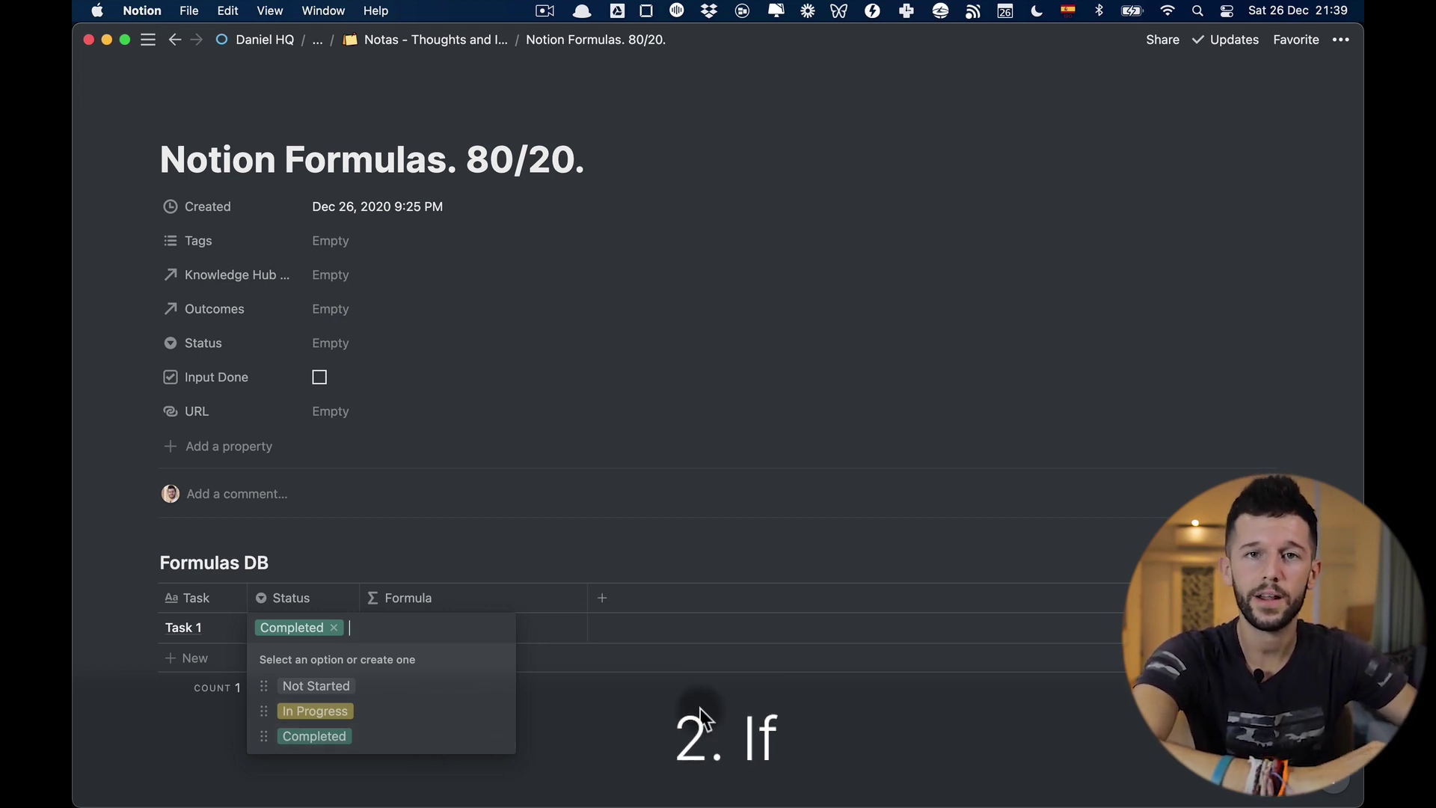
key("Escape")
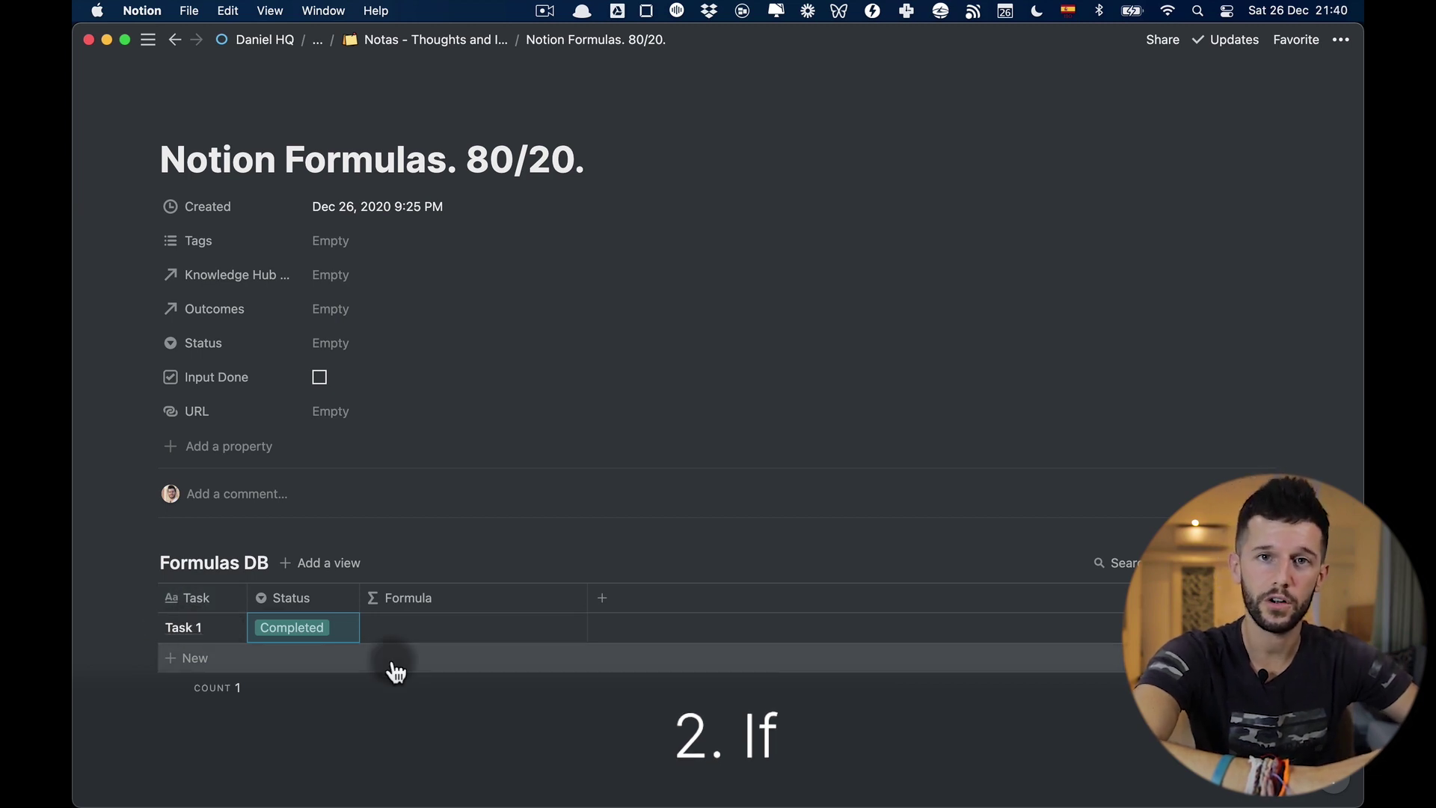
left_click(424, 633)
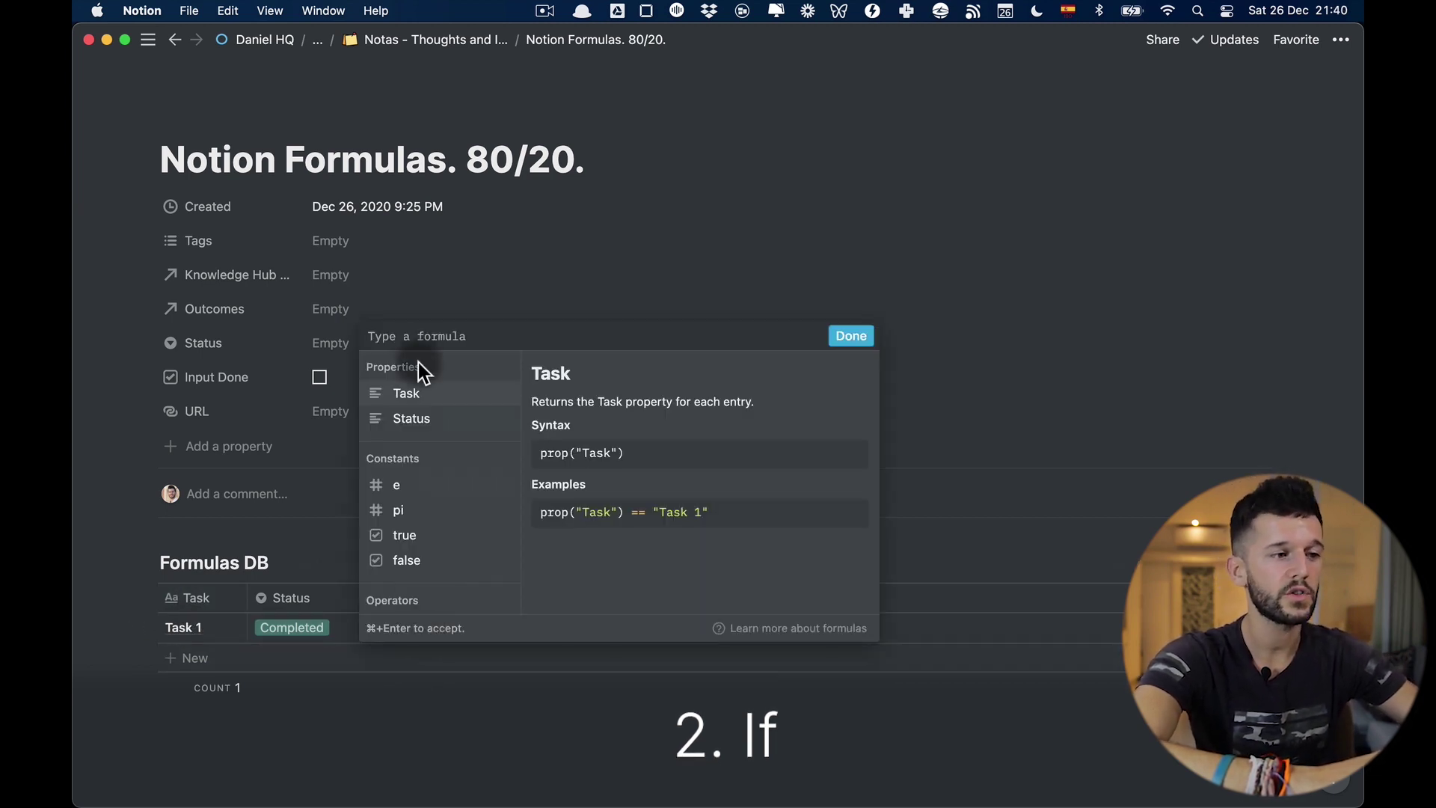
Step: Enter the formula if(prop("Status") == "Completed", true, false)
type("if")
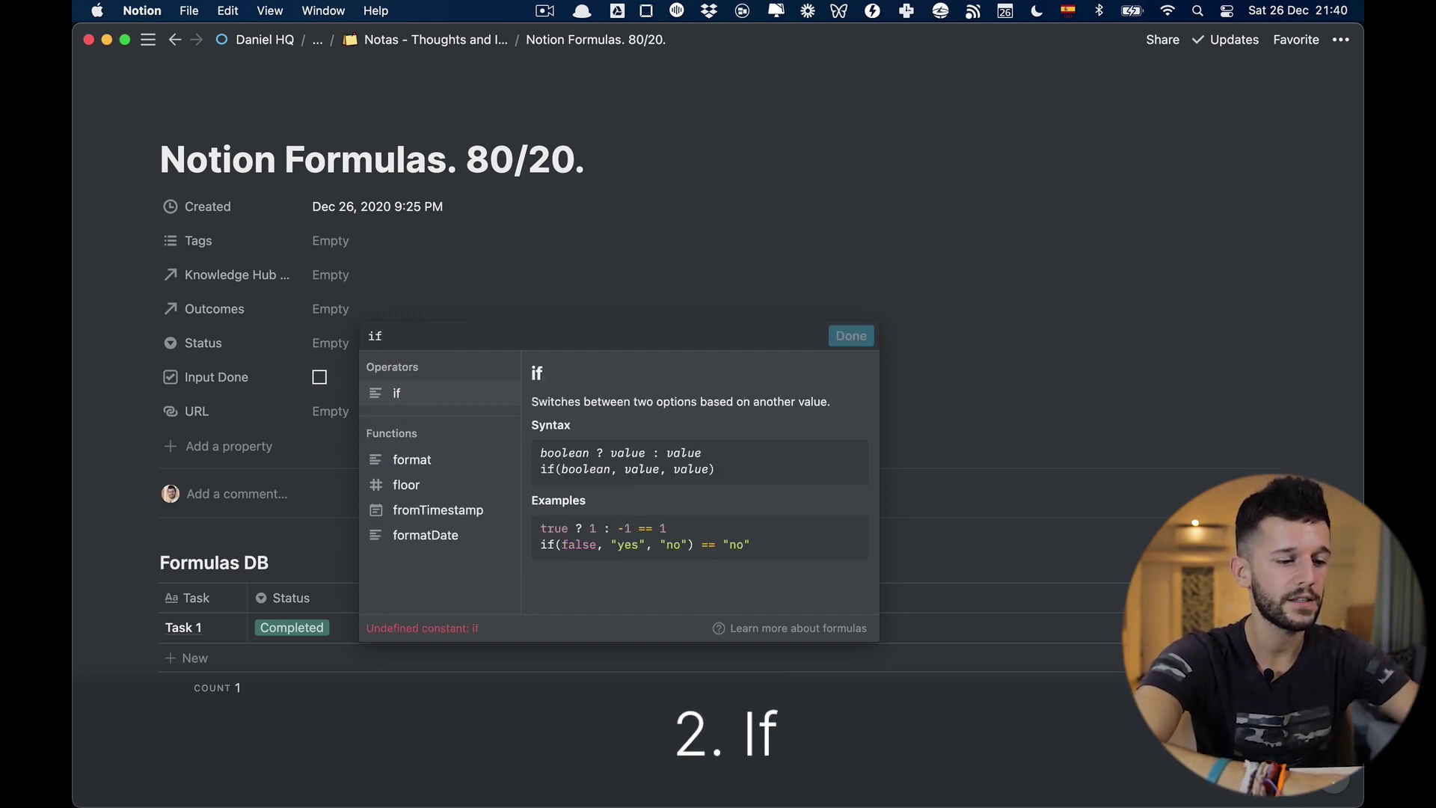
key("shift")
type("(")
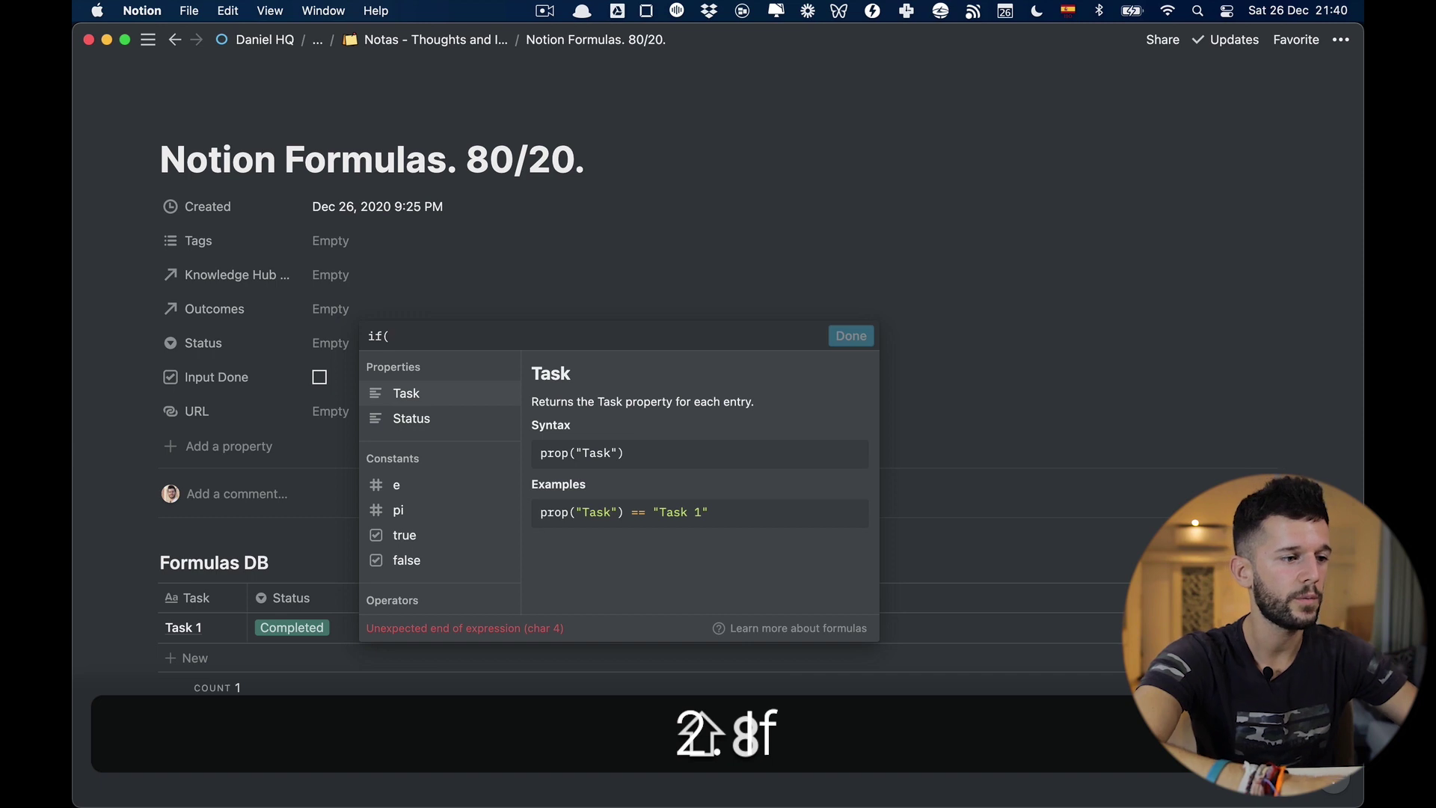
key("Down")
key("Return")
type("==")
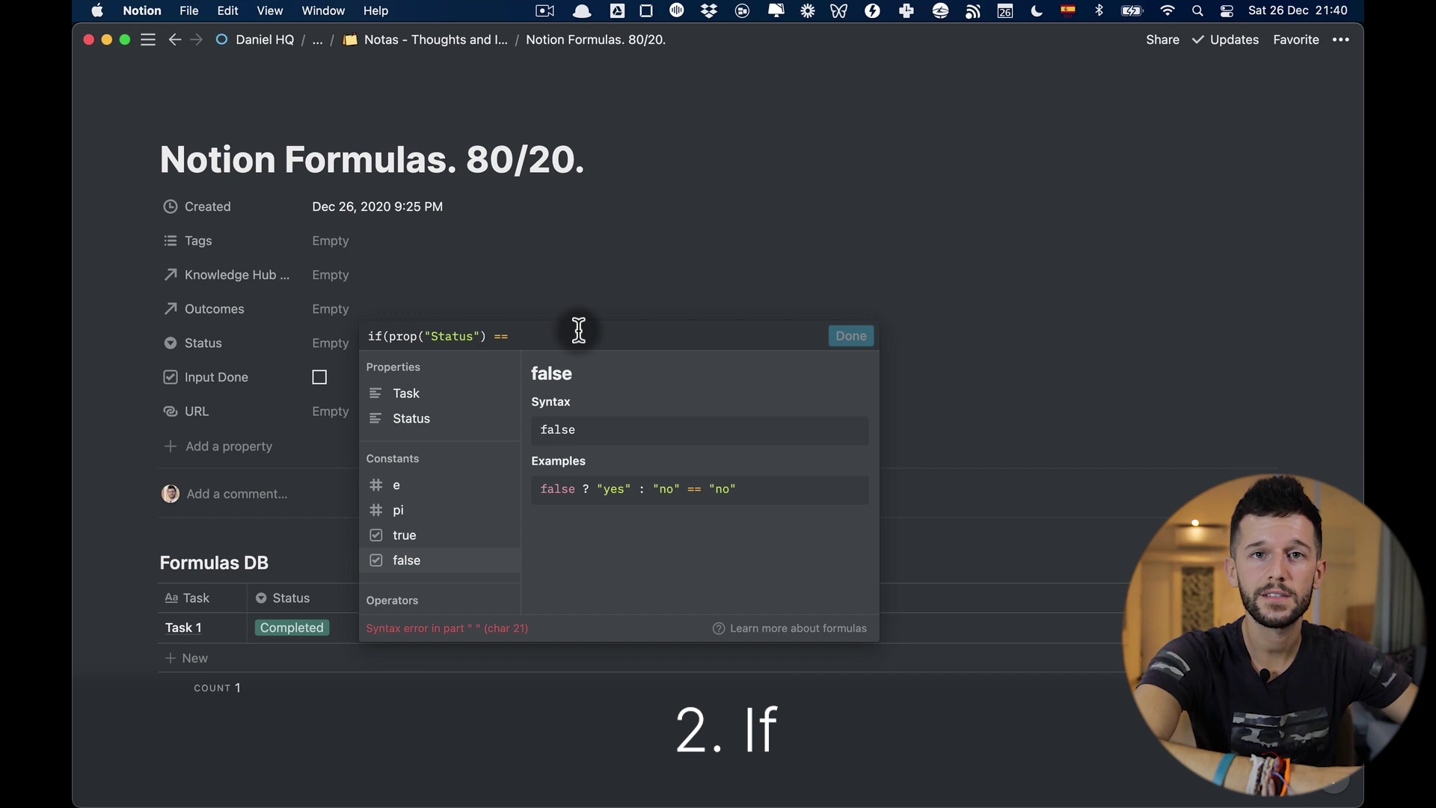
key("shift")
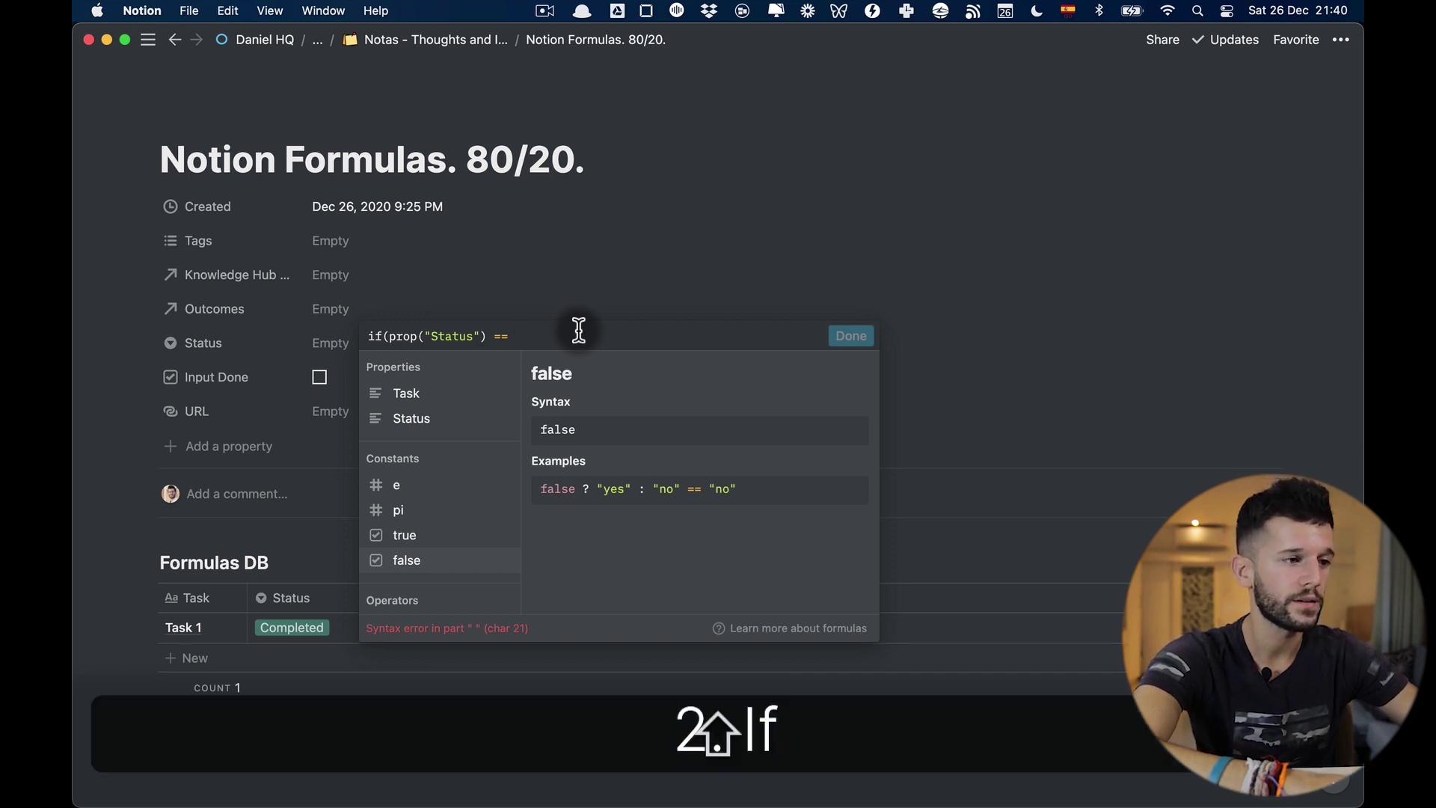
type("\"Completed\"")
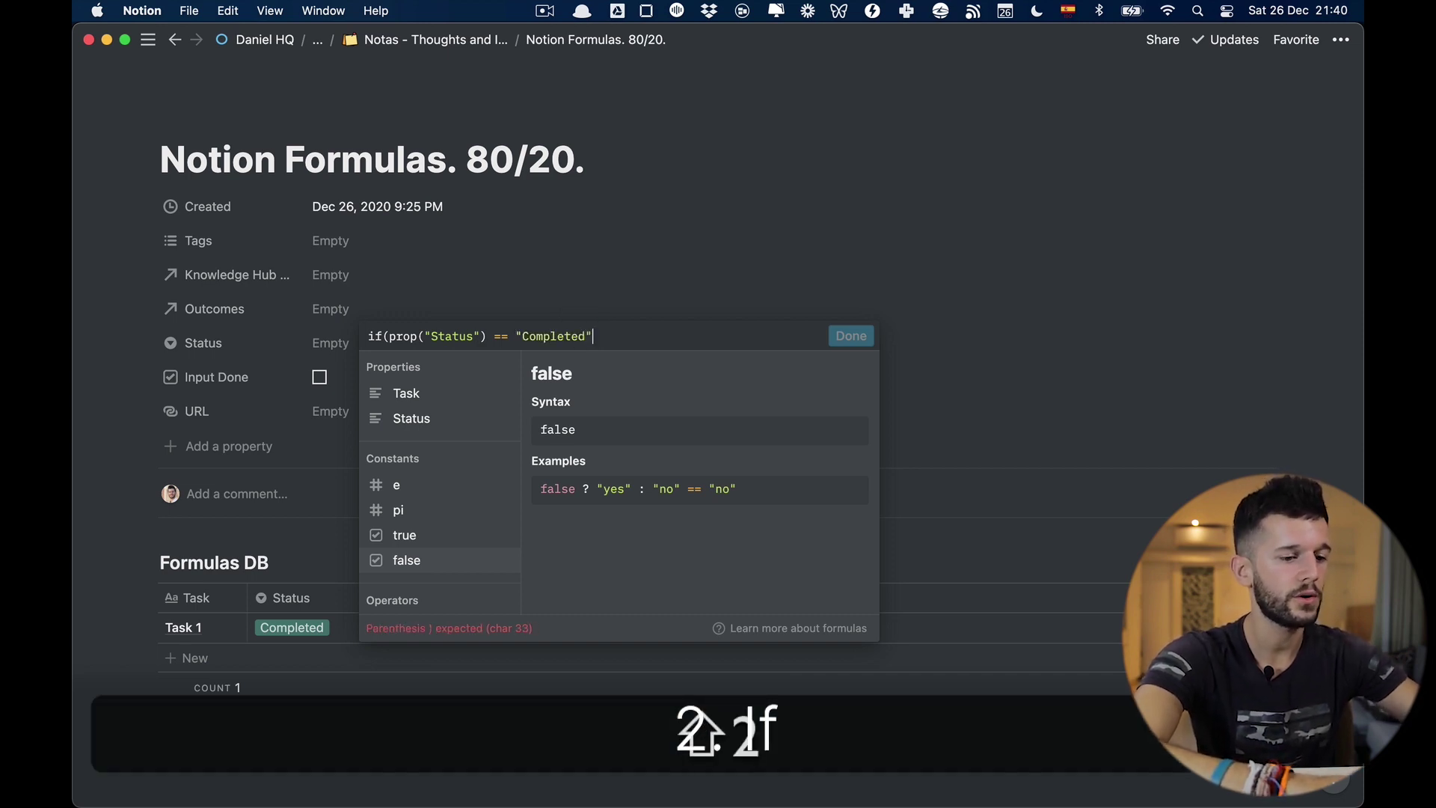
type(",")
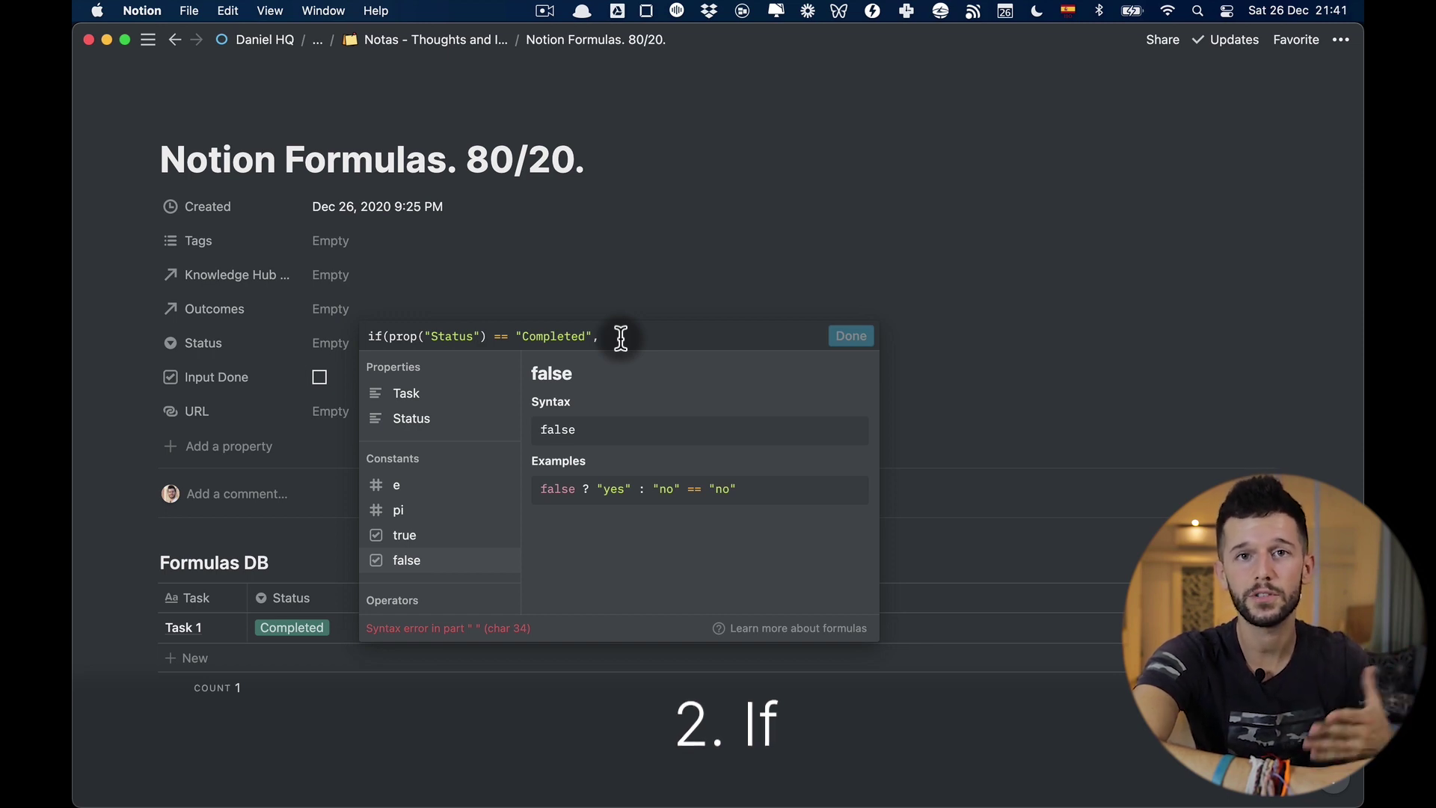
type("true")
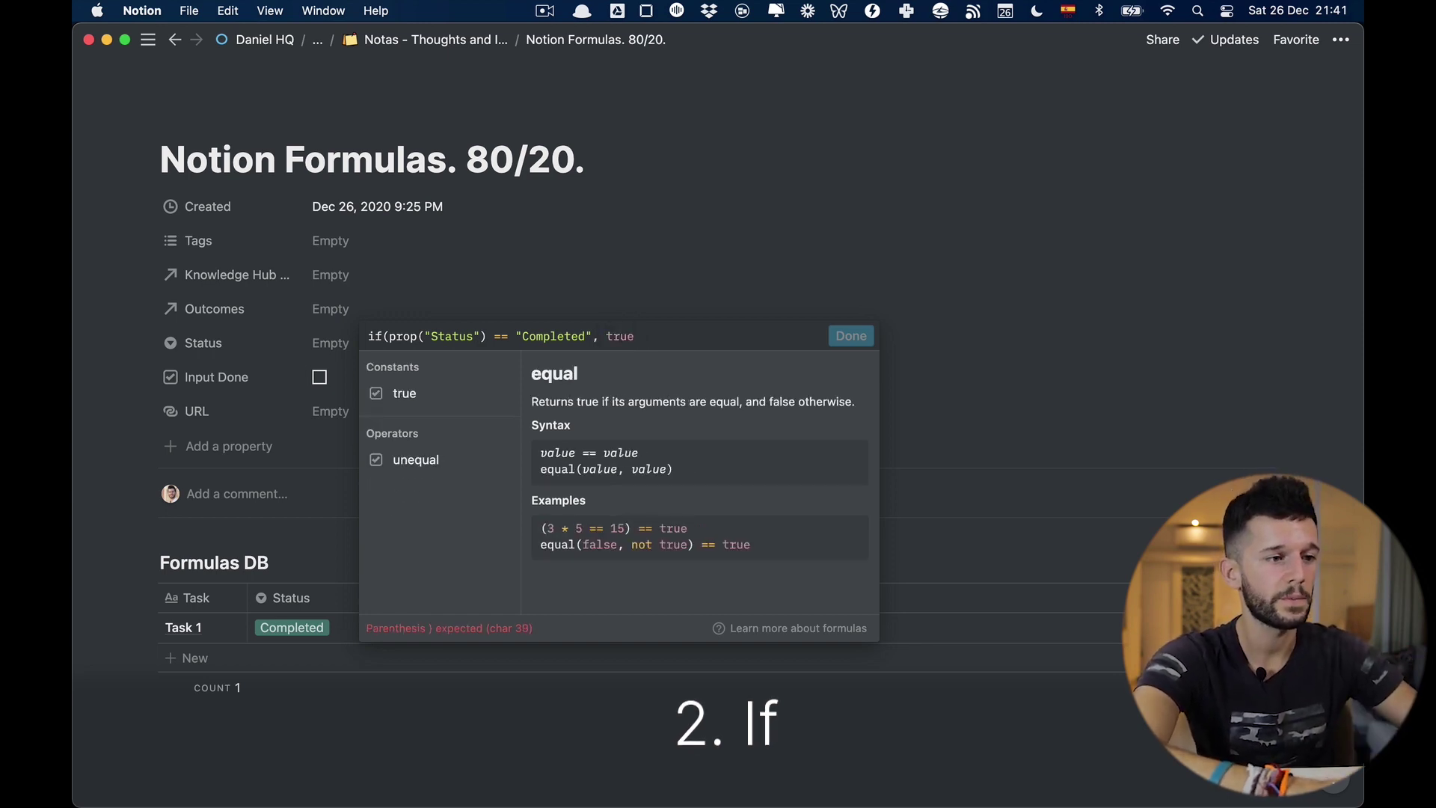
type(",")
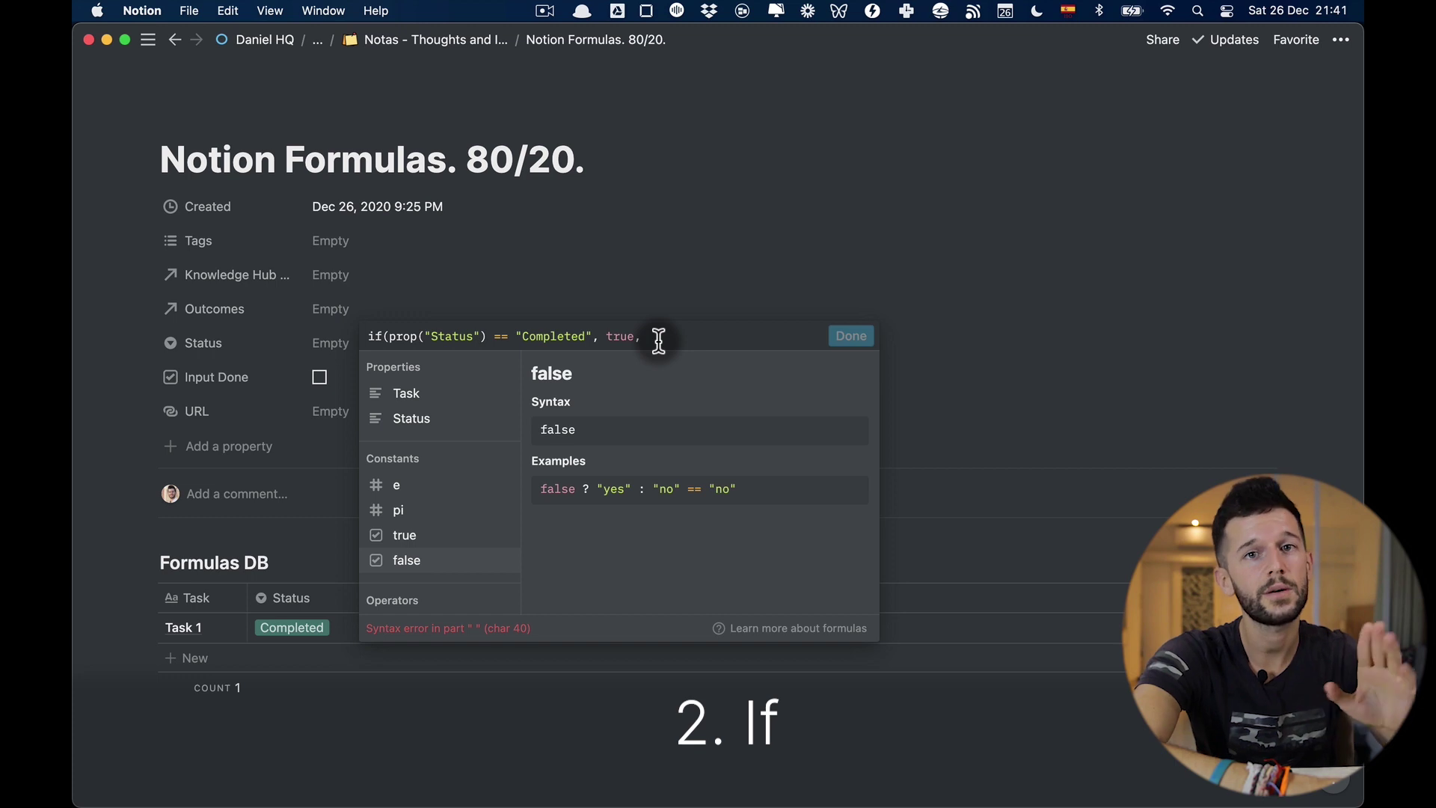
type("false)")
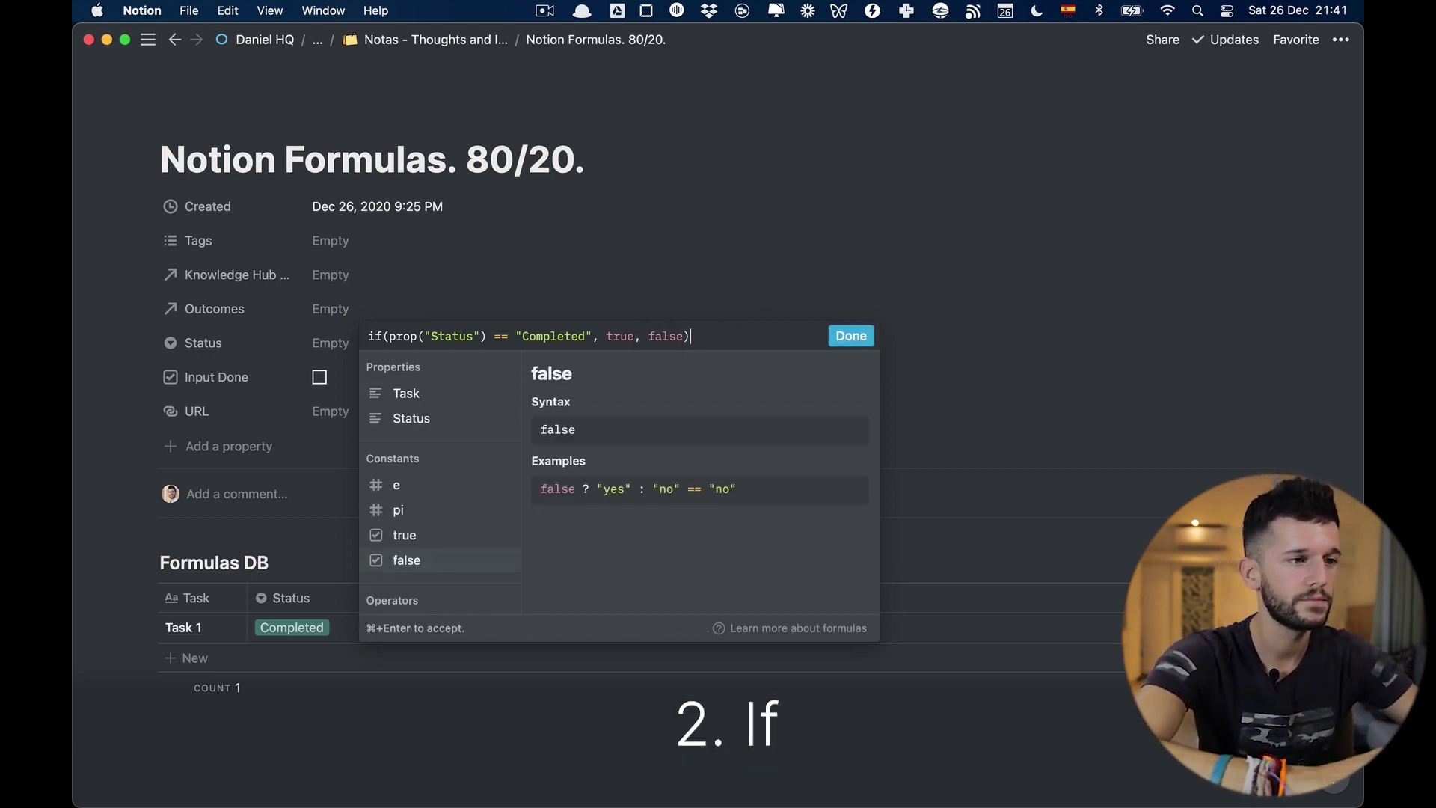
Step: Save the formula and switch Task 1's Status to In Progress and back to Completed
left_click(849, 341)
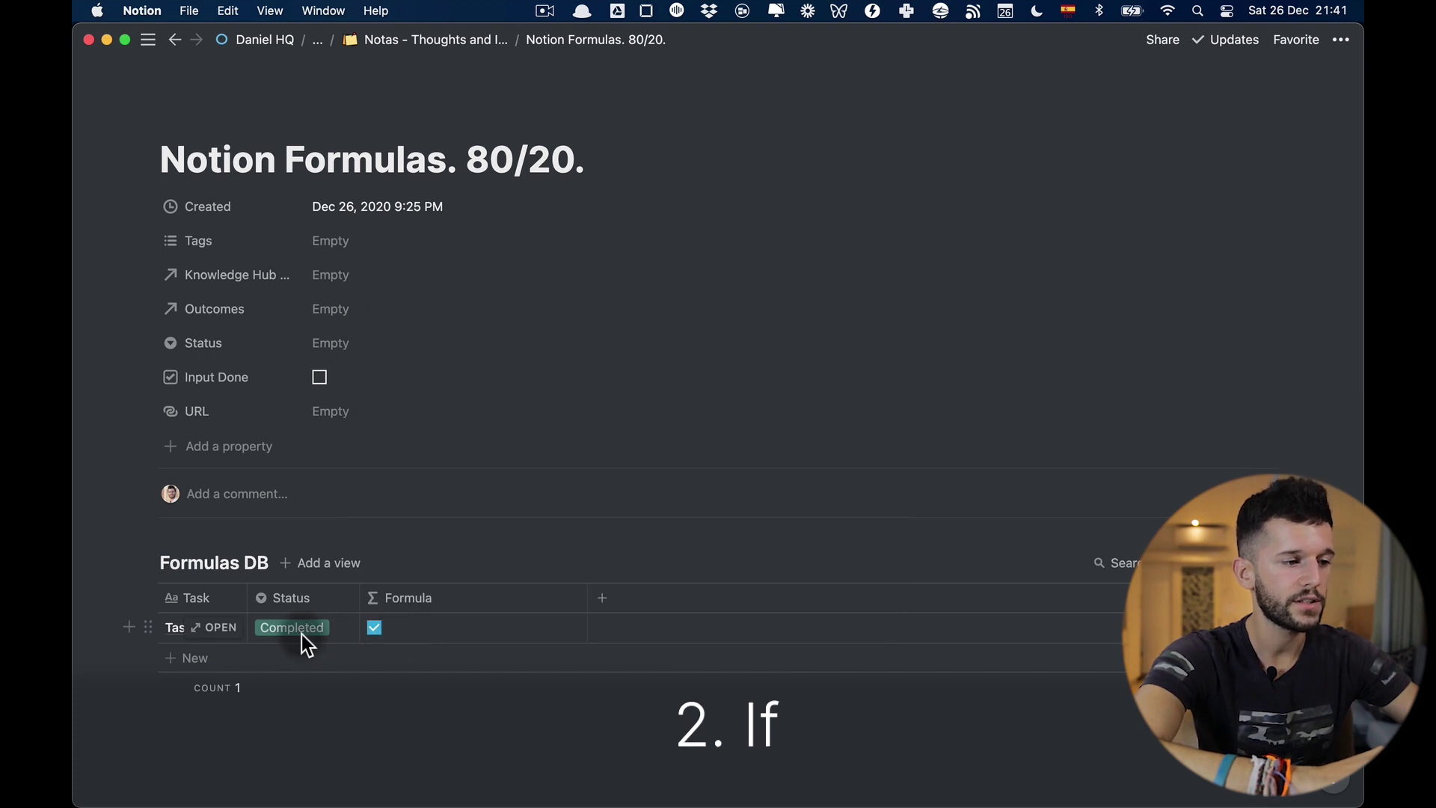
left_click(289, 629)
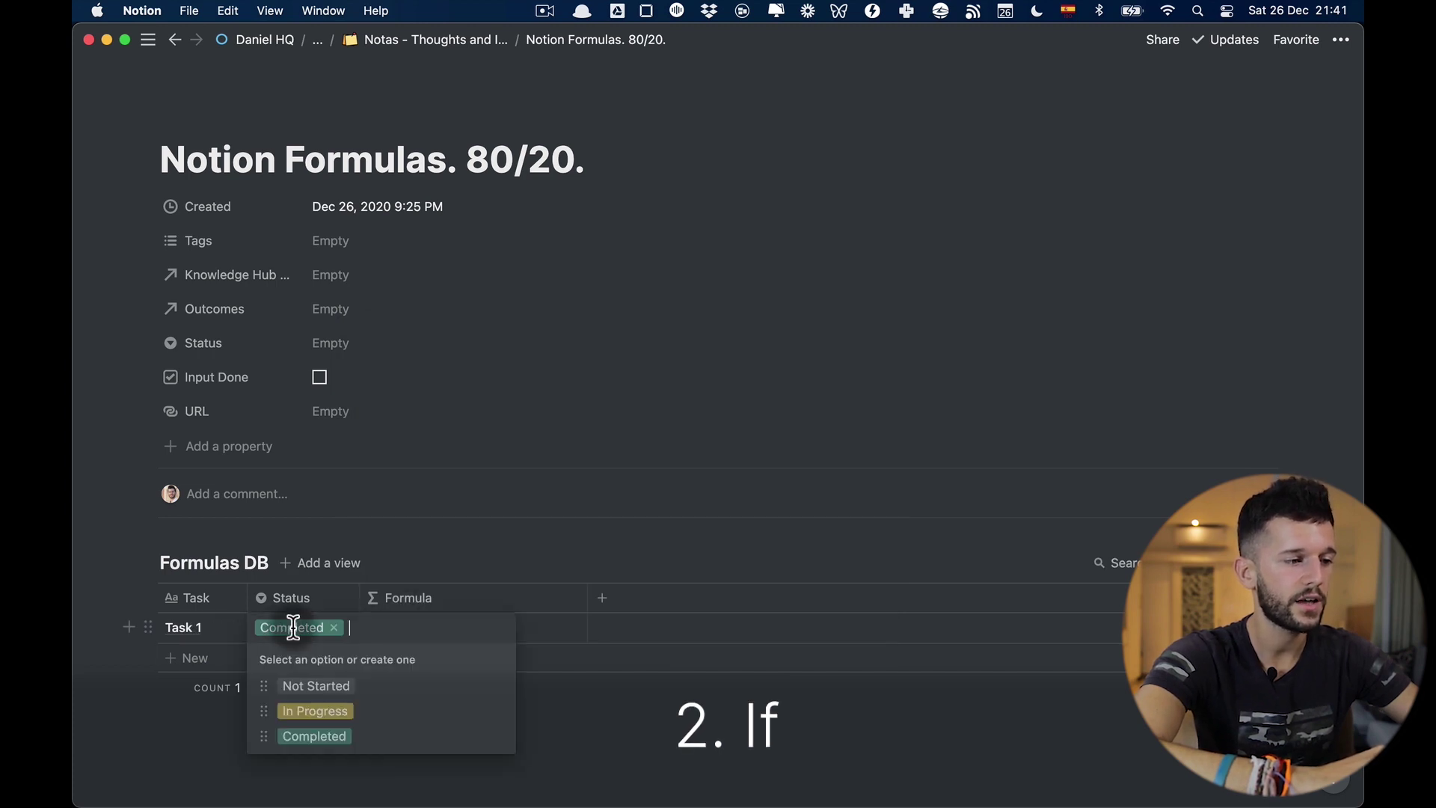
left_click(307, 712)
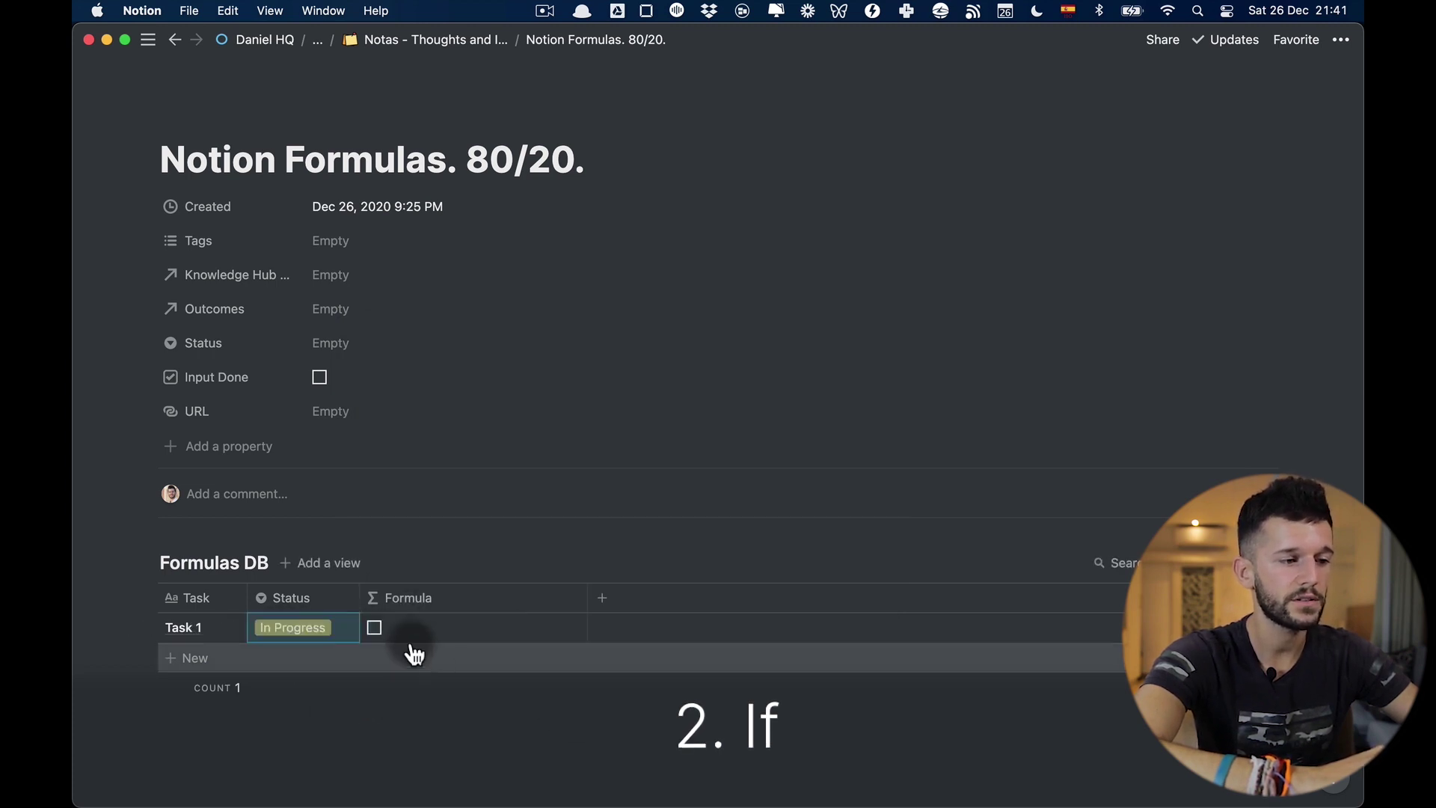
left_click(306, 627)
left_click(310, 732)
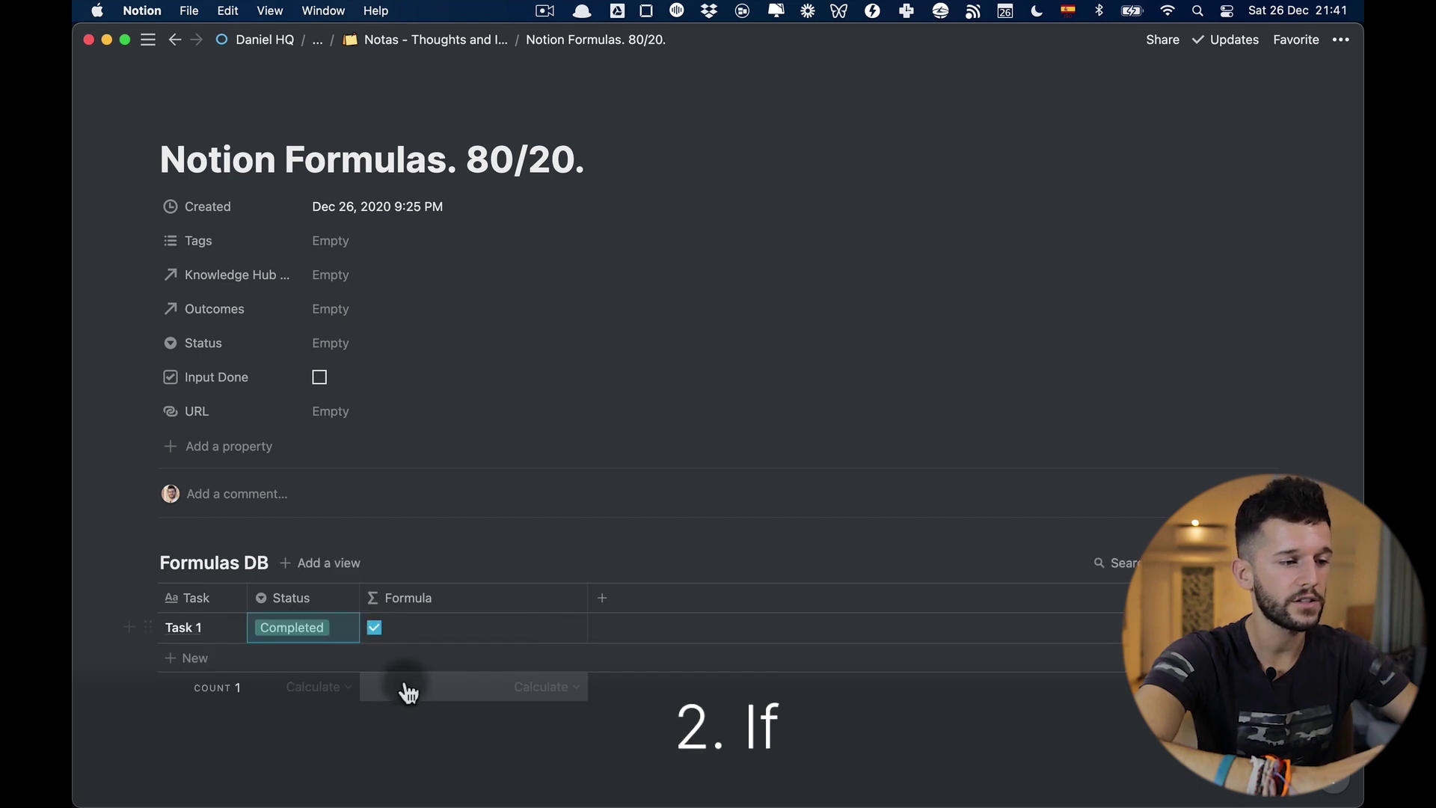
Step: Set the Formula column's footer calculation to count Checked
left_click(548, 688)
left_click(430, 580)
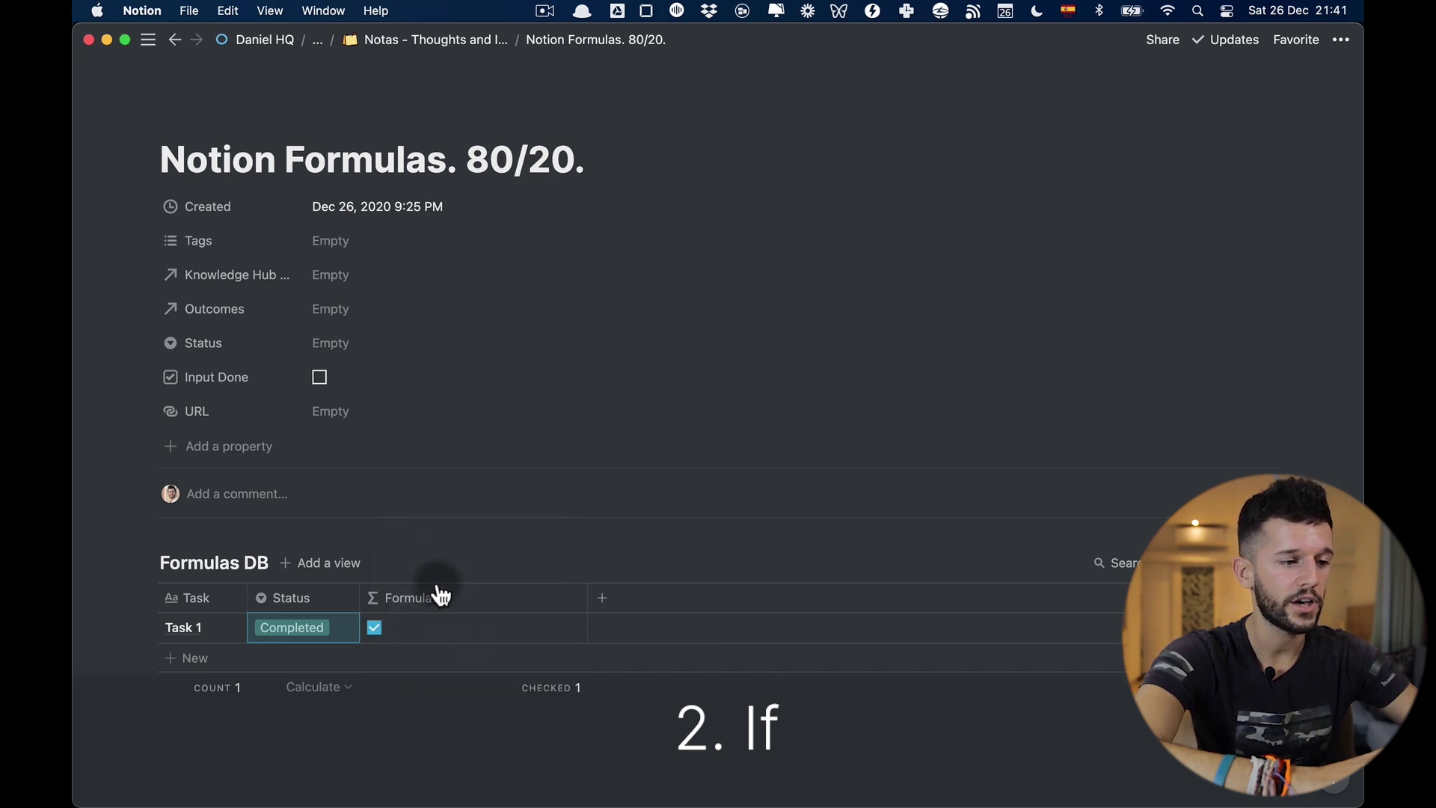
left_click(333, 689)
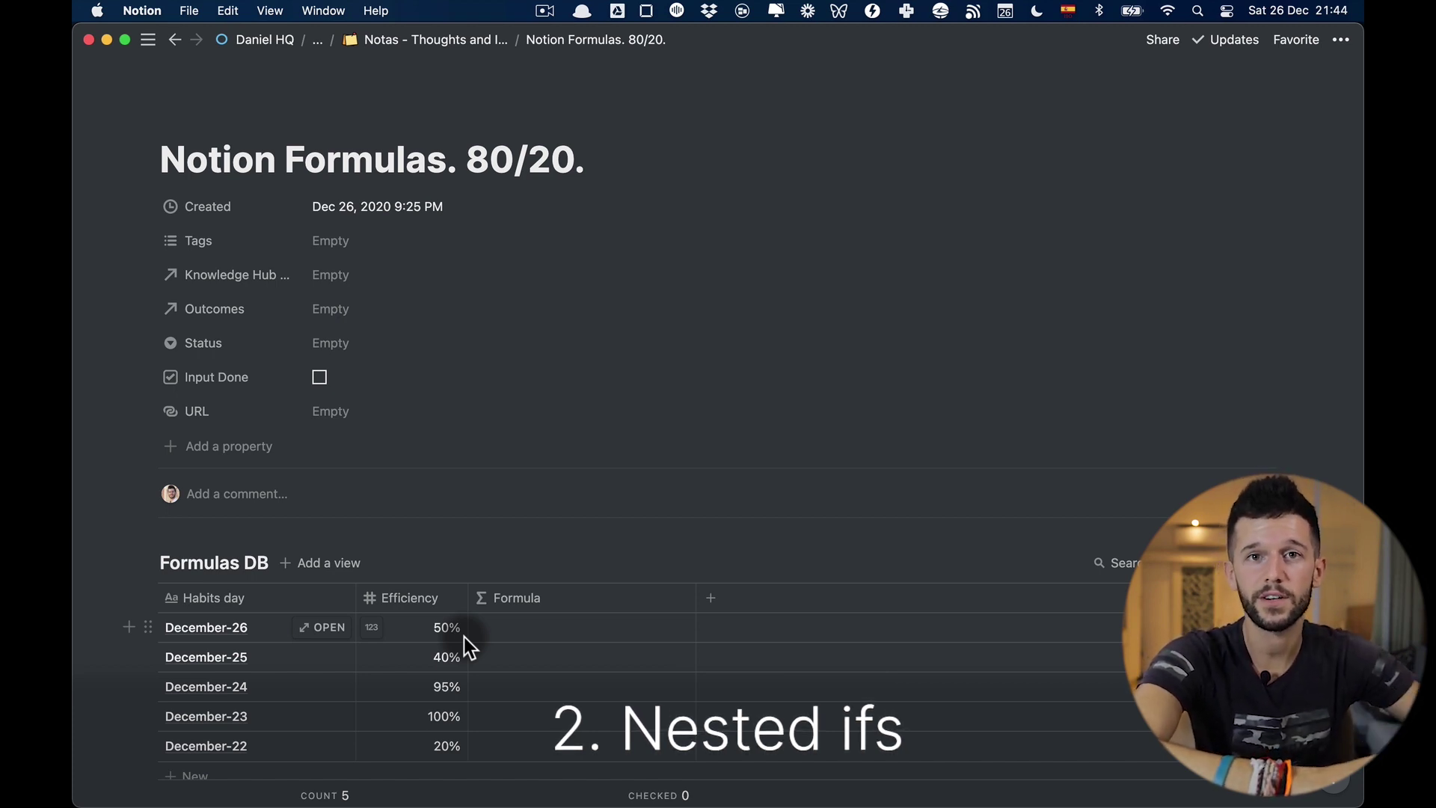
Step: Start December-26's formula: if Efficiency > 80, show a green circle emoji
left_click(516, 631)
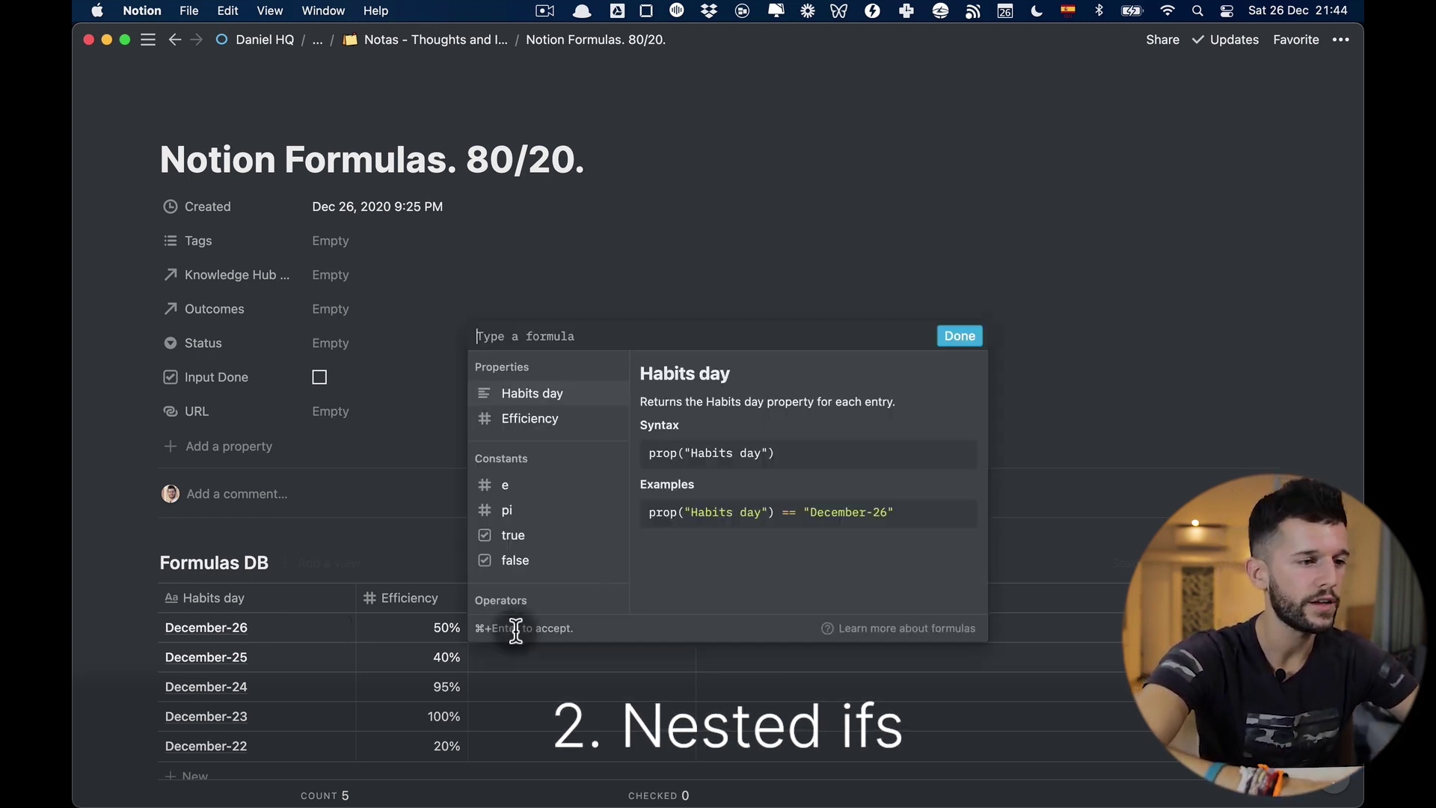
type("if(")
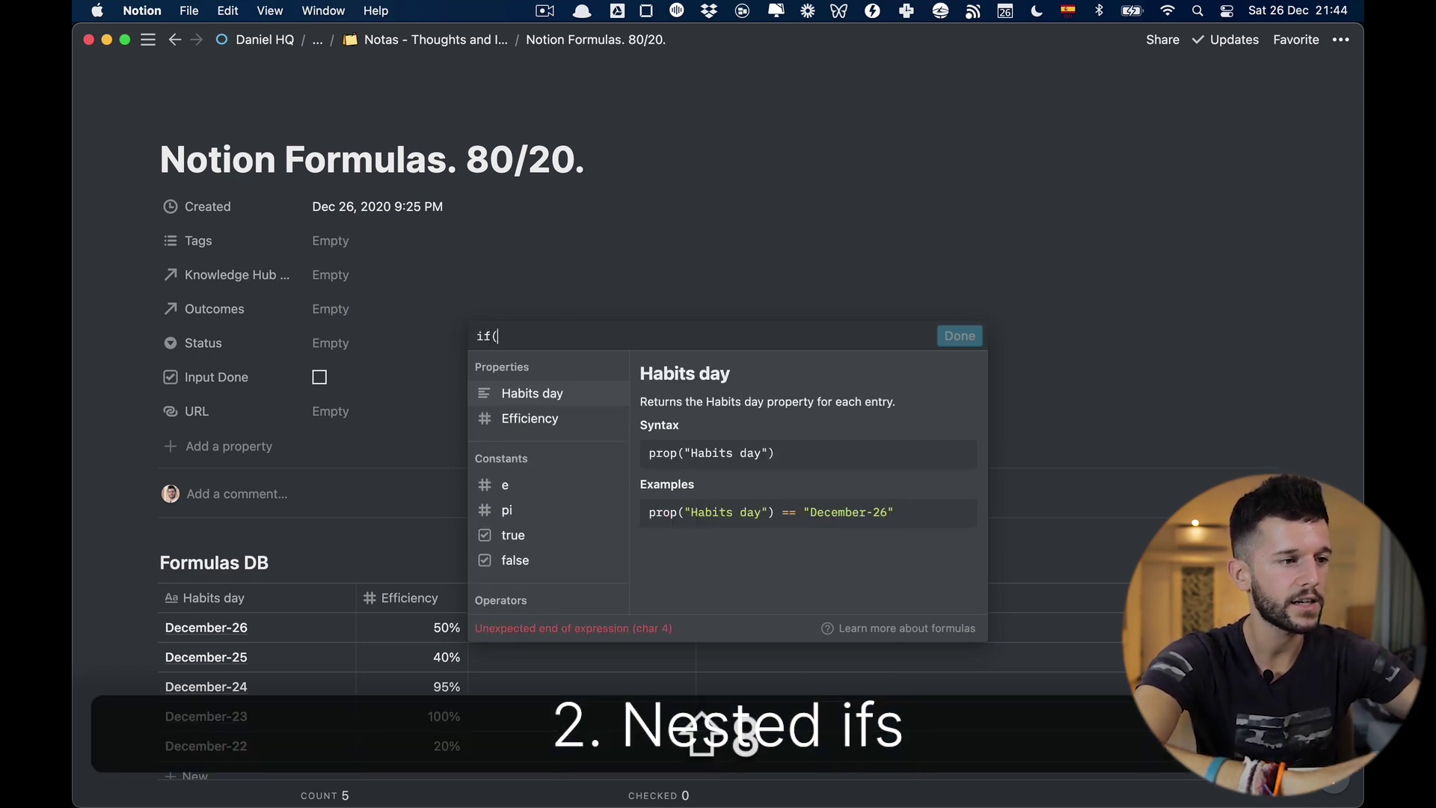
left_click(561, 428)
type(">")
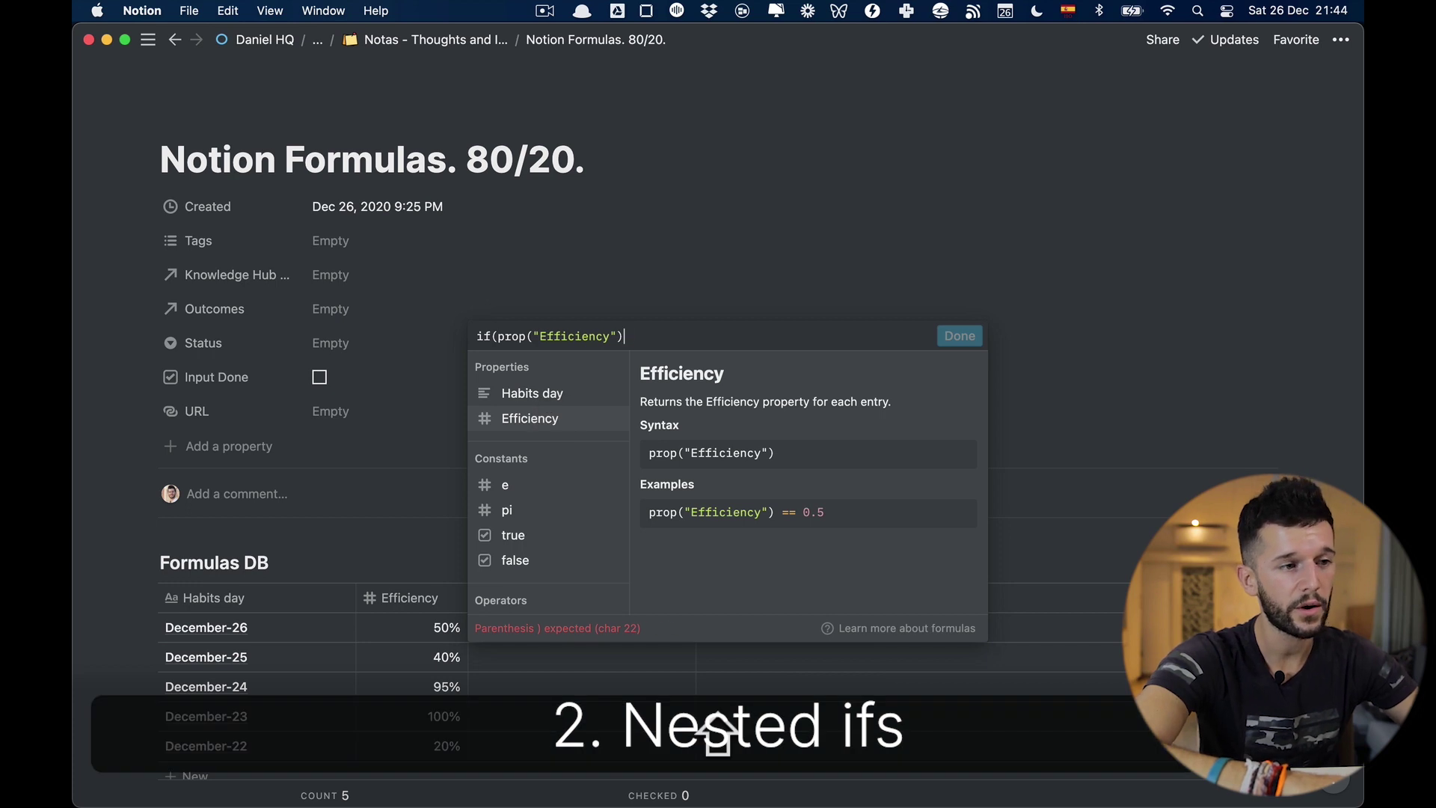
type("80, \"")
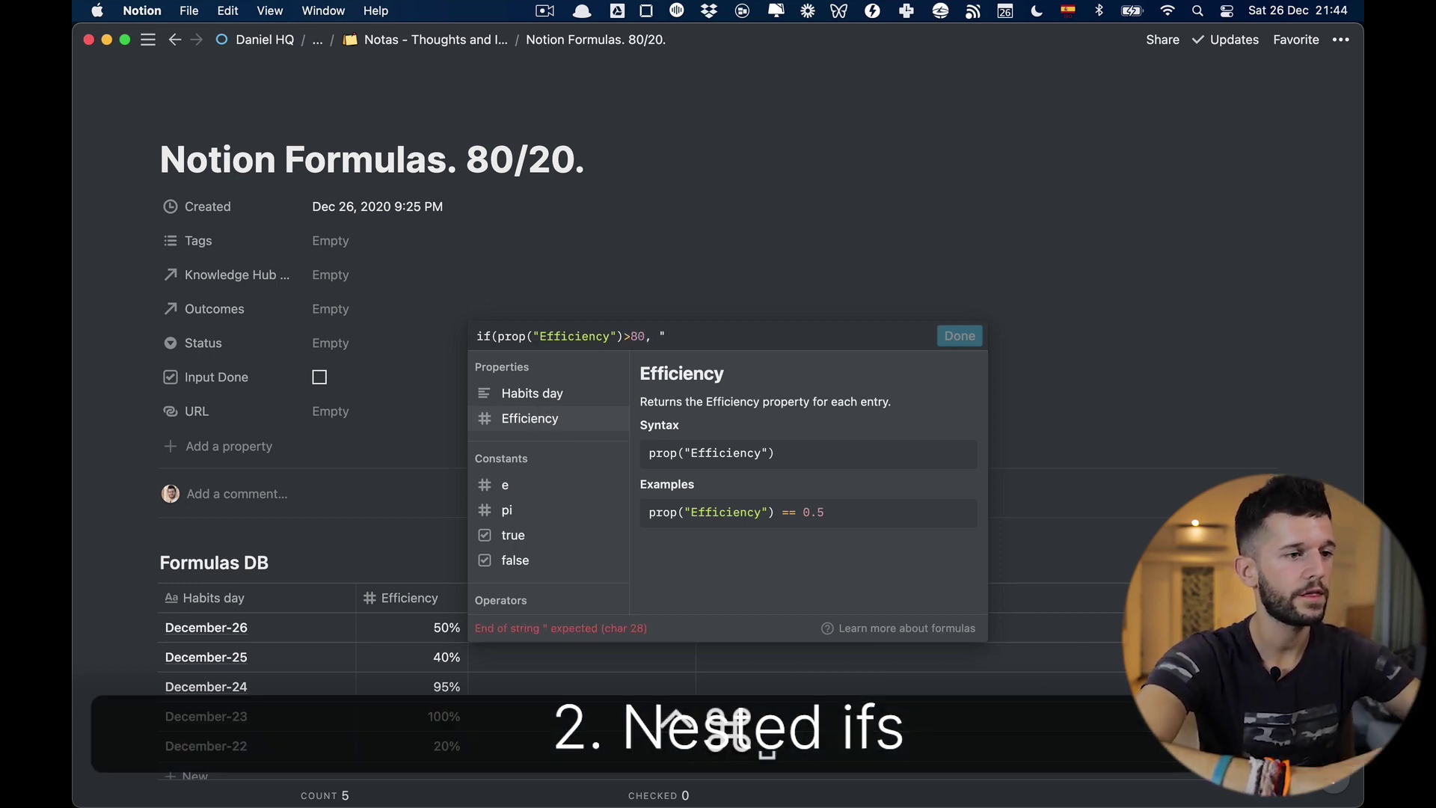
key("ctrl+super+space")
left_click(652, 426)
type("\",")
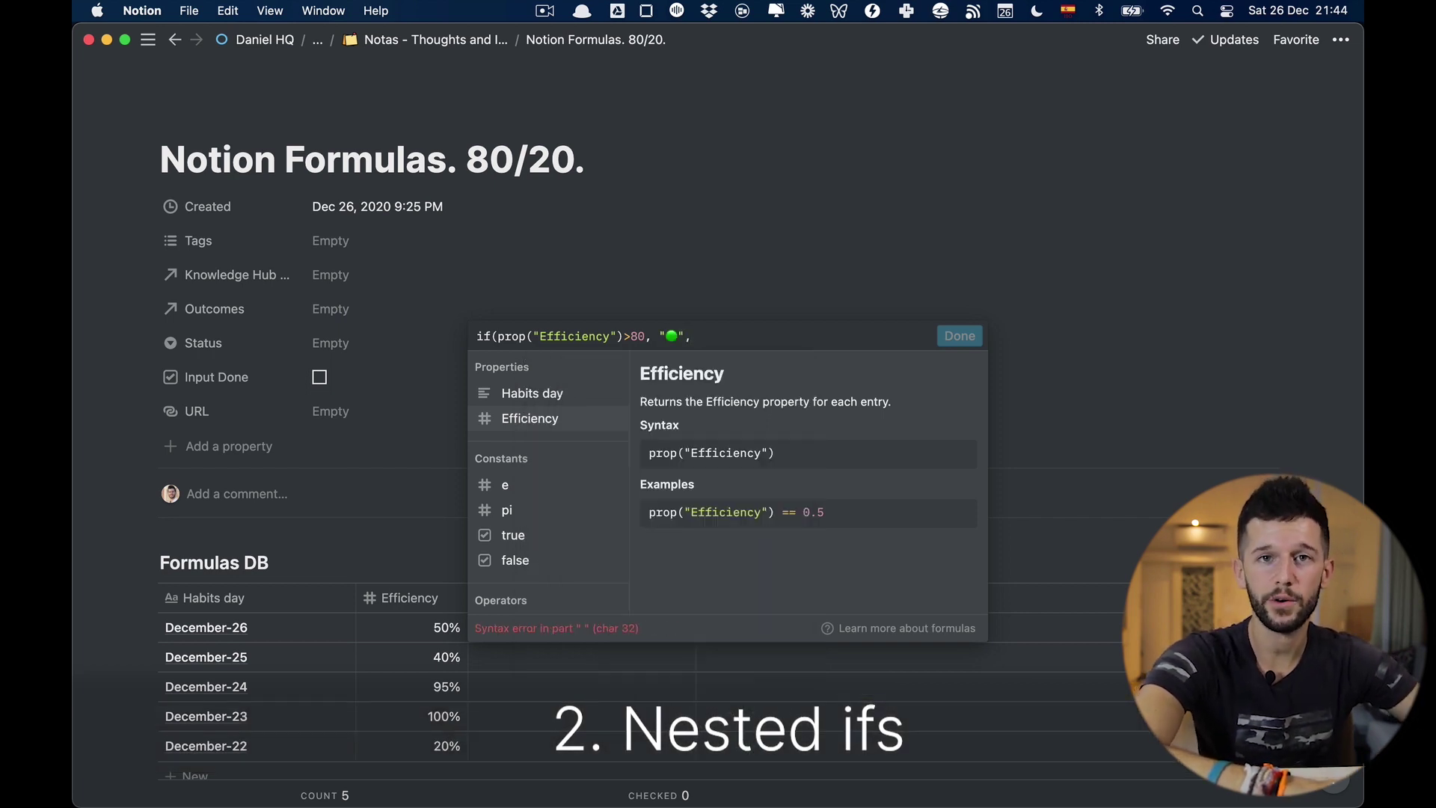
type(" if(")
Step: Add a nested if showing a red circle when Efficiency < 50
left_click(546, 417)
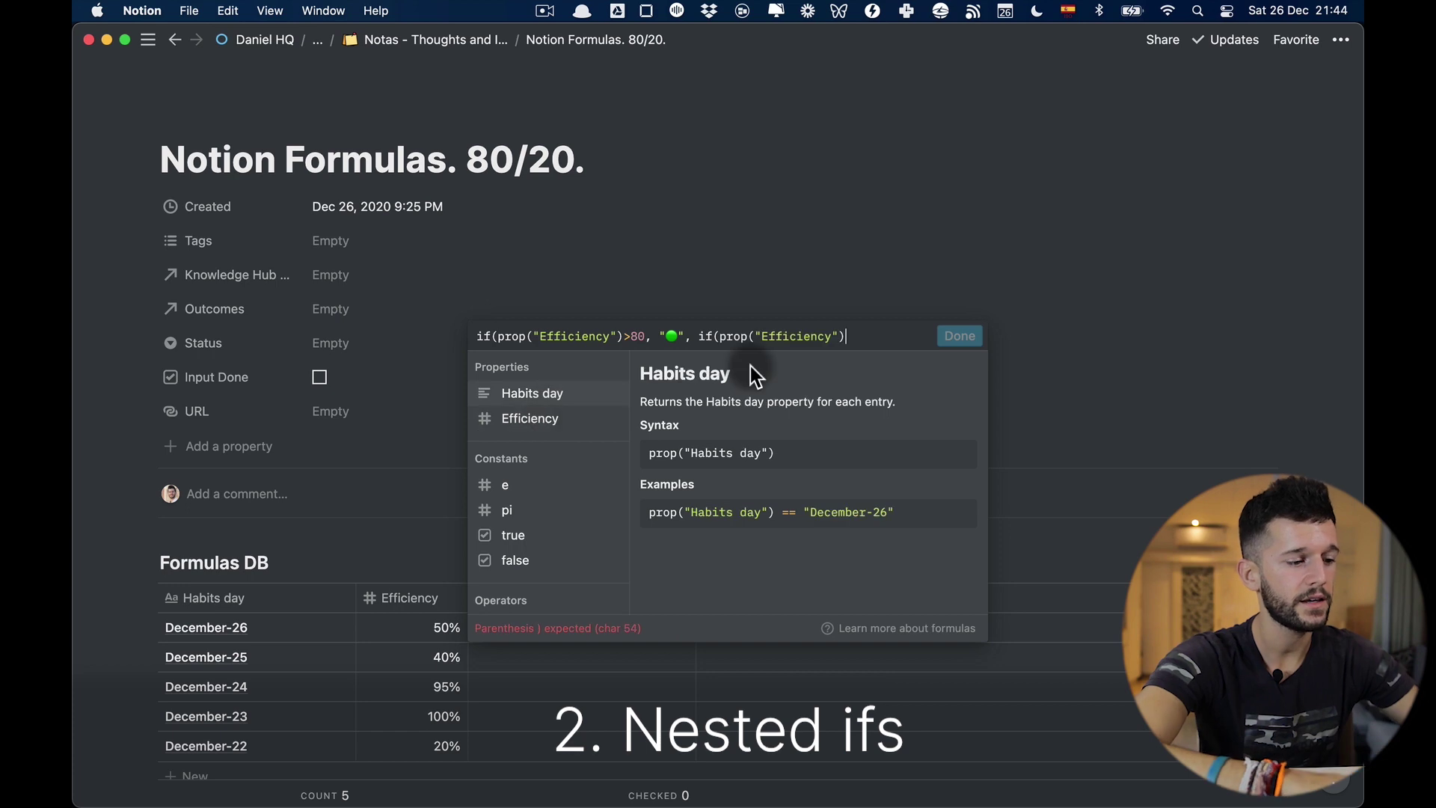
type("< 50")
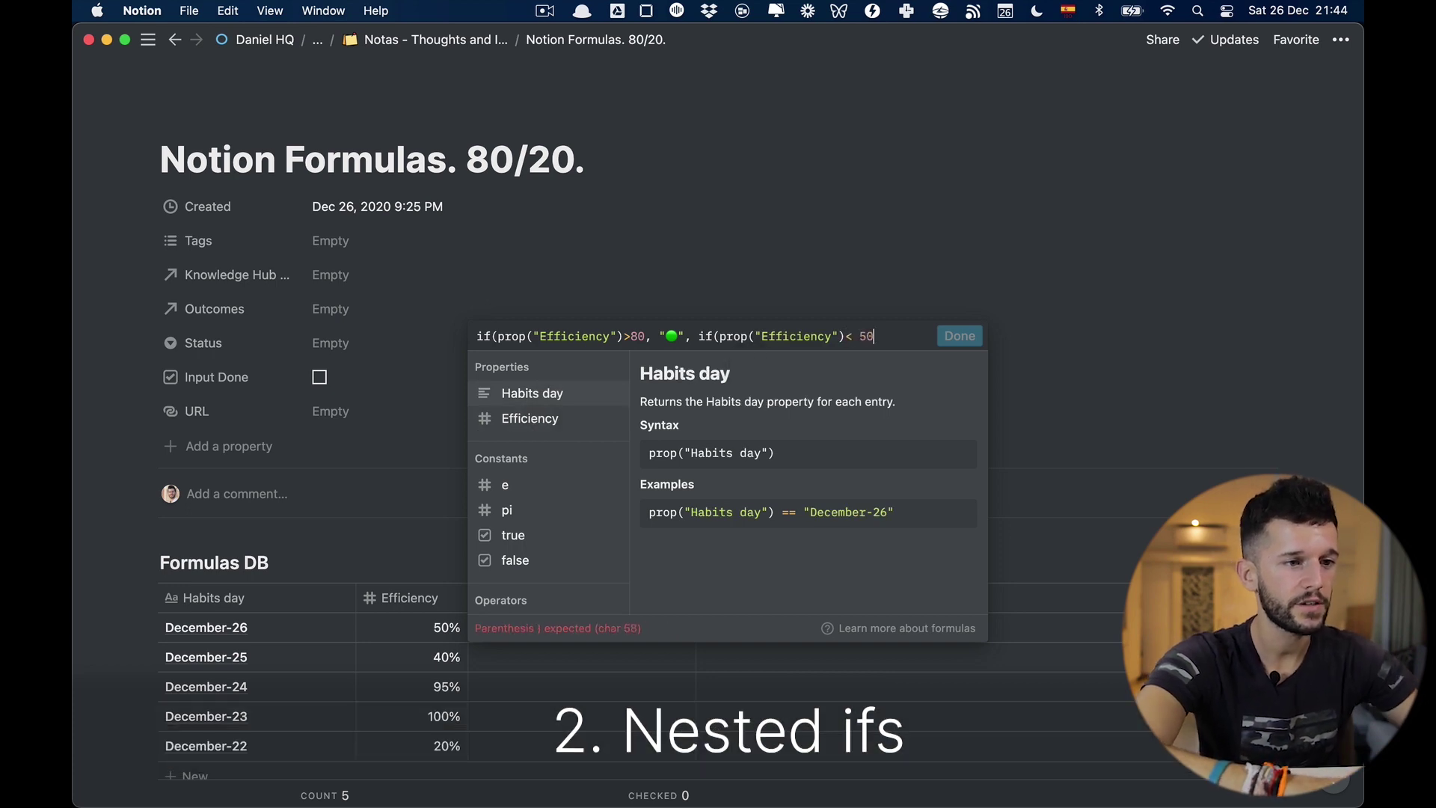
type(", \"")
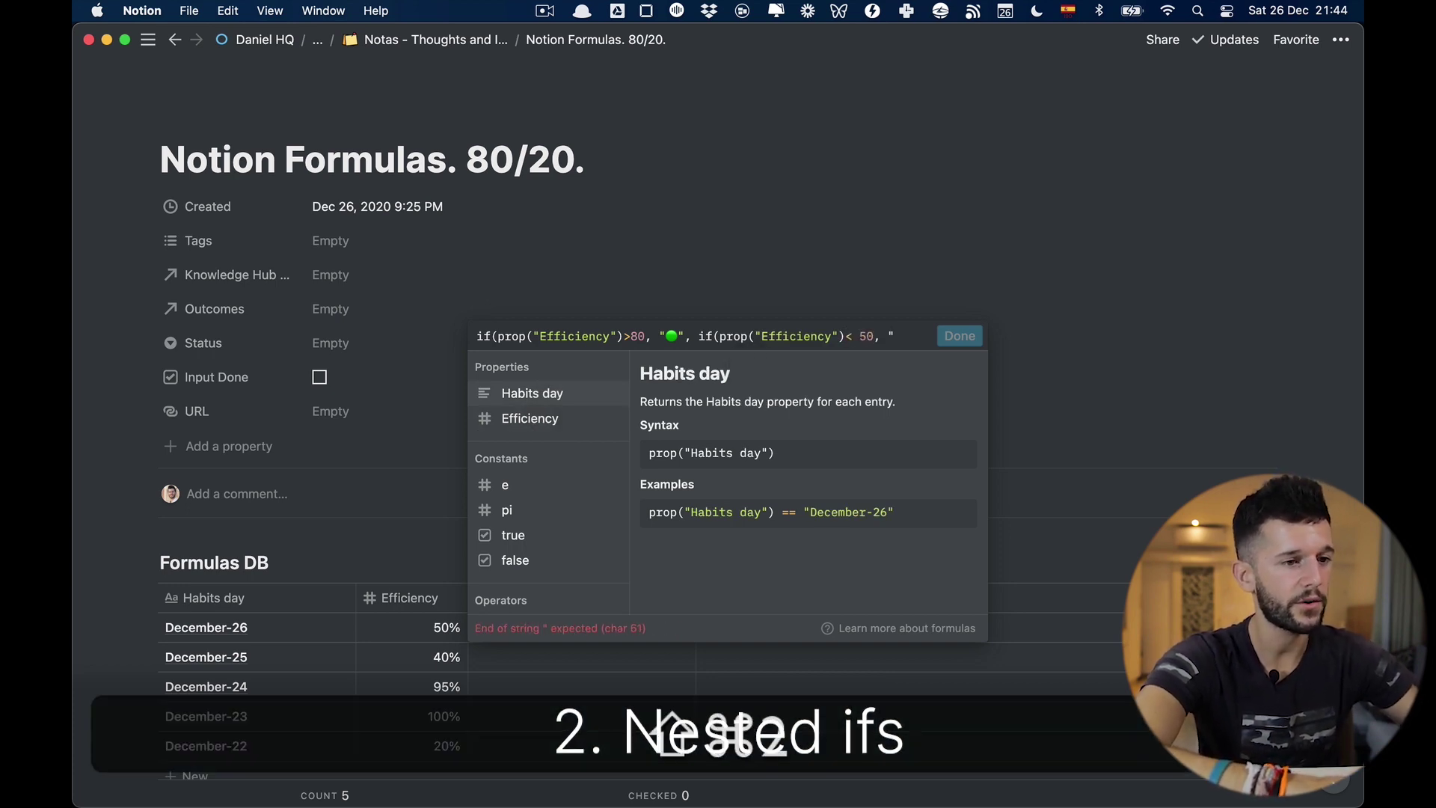
key("ctrl+super+space")
left_click(805, 421)
type("\",")
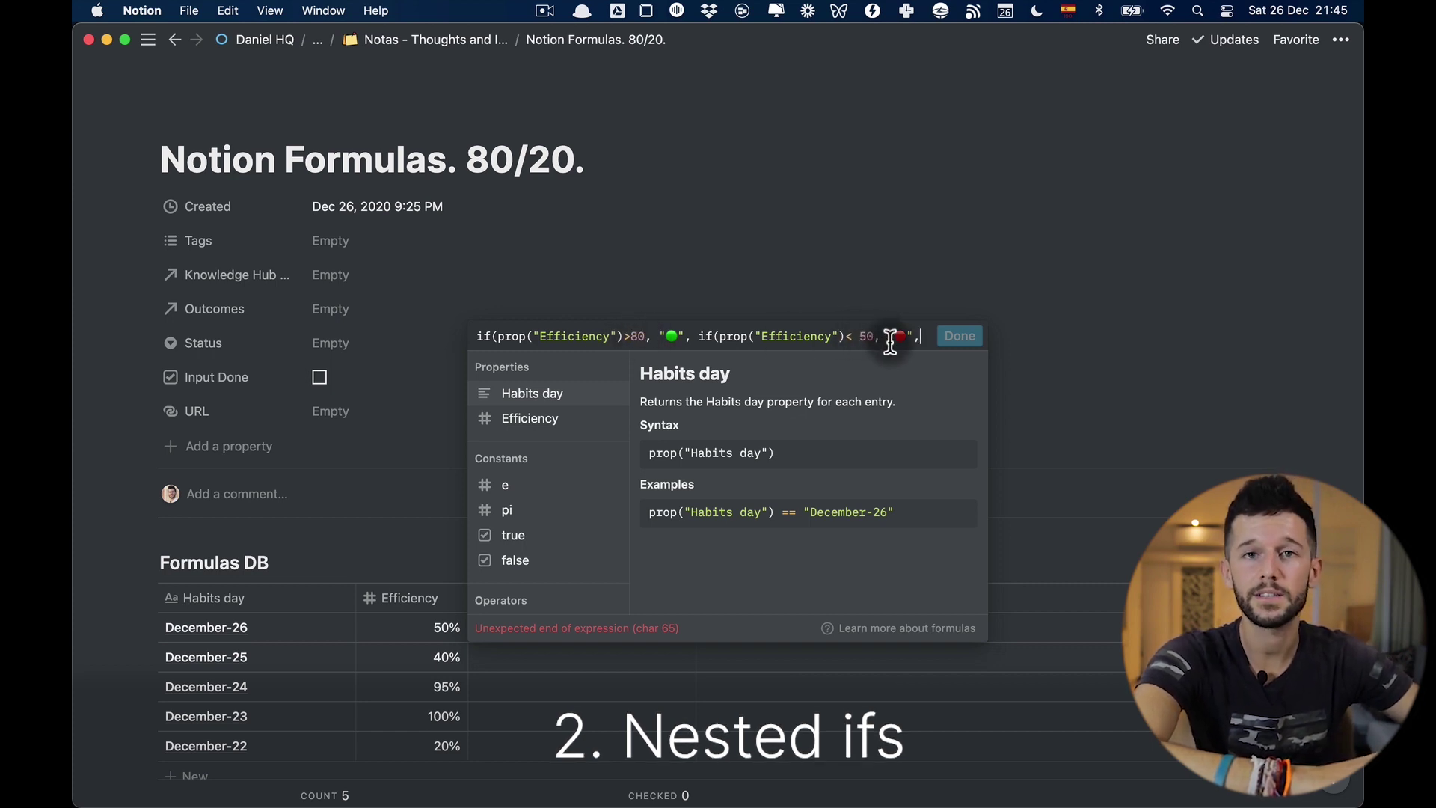
Step: Finish with a yellow dot fallback, close the parentheses and apply the formula
type("\"")
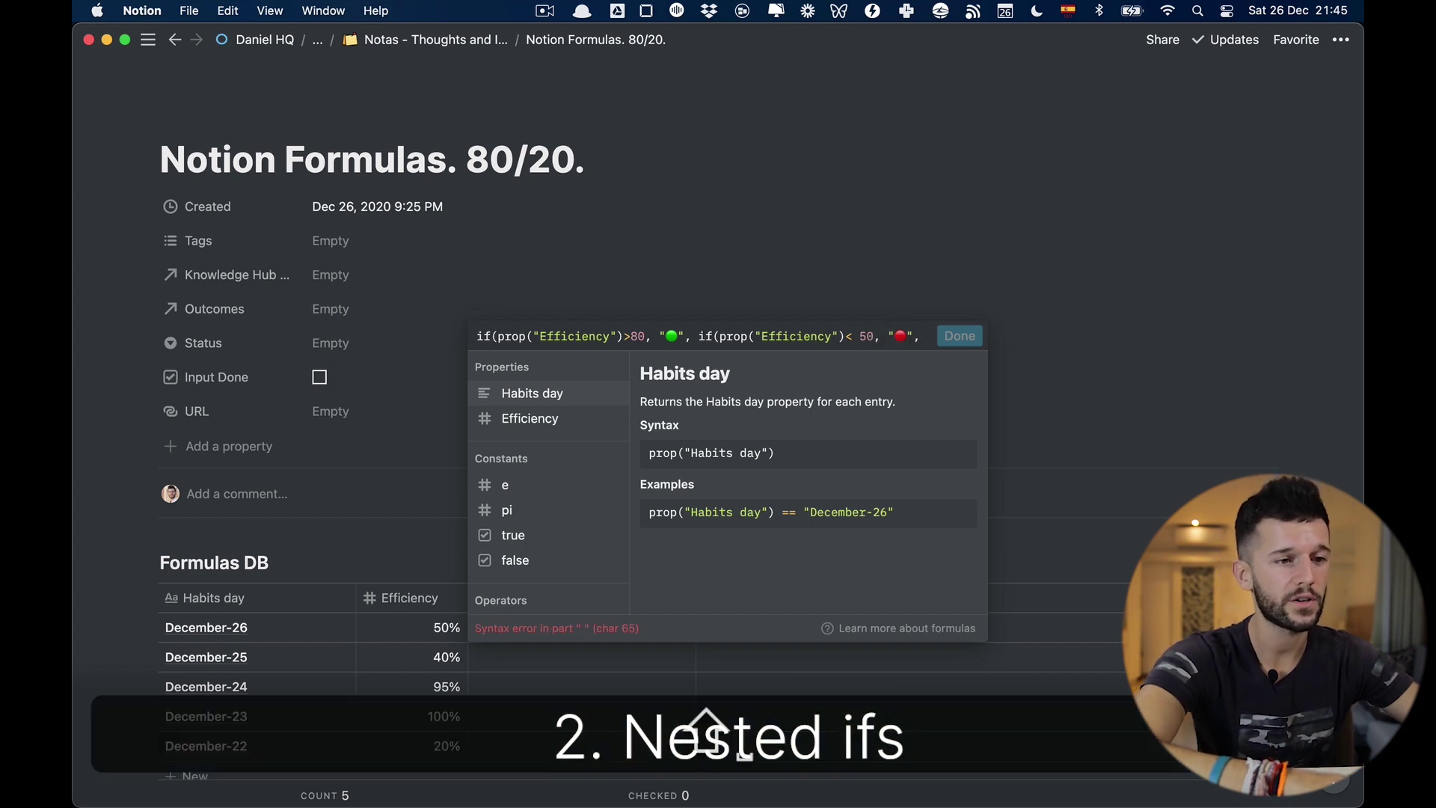
key("ctrl+super+space")
left_click(432, 433)
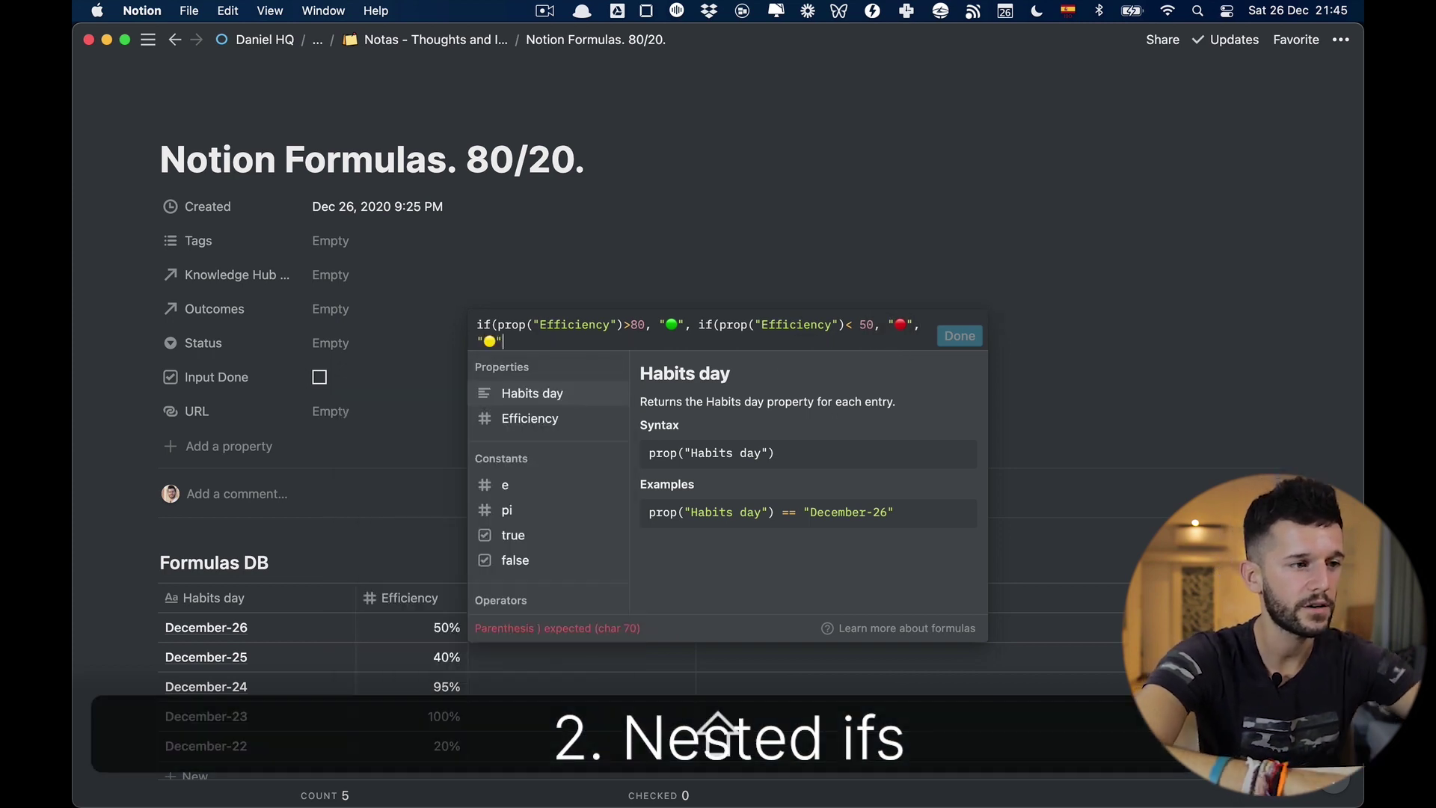
type("\"))")
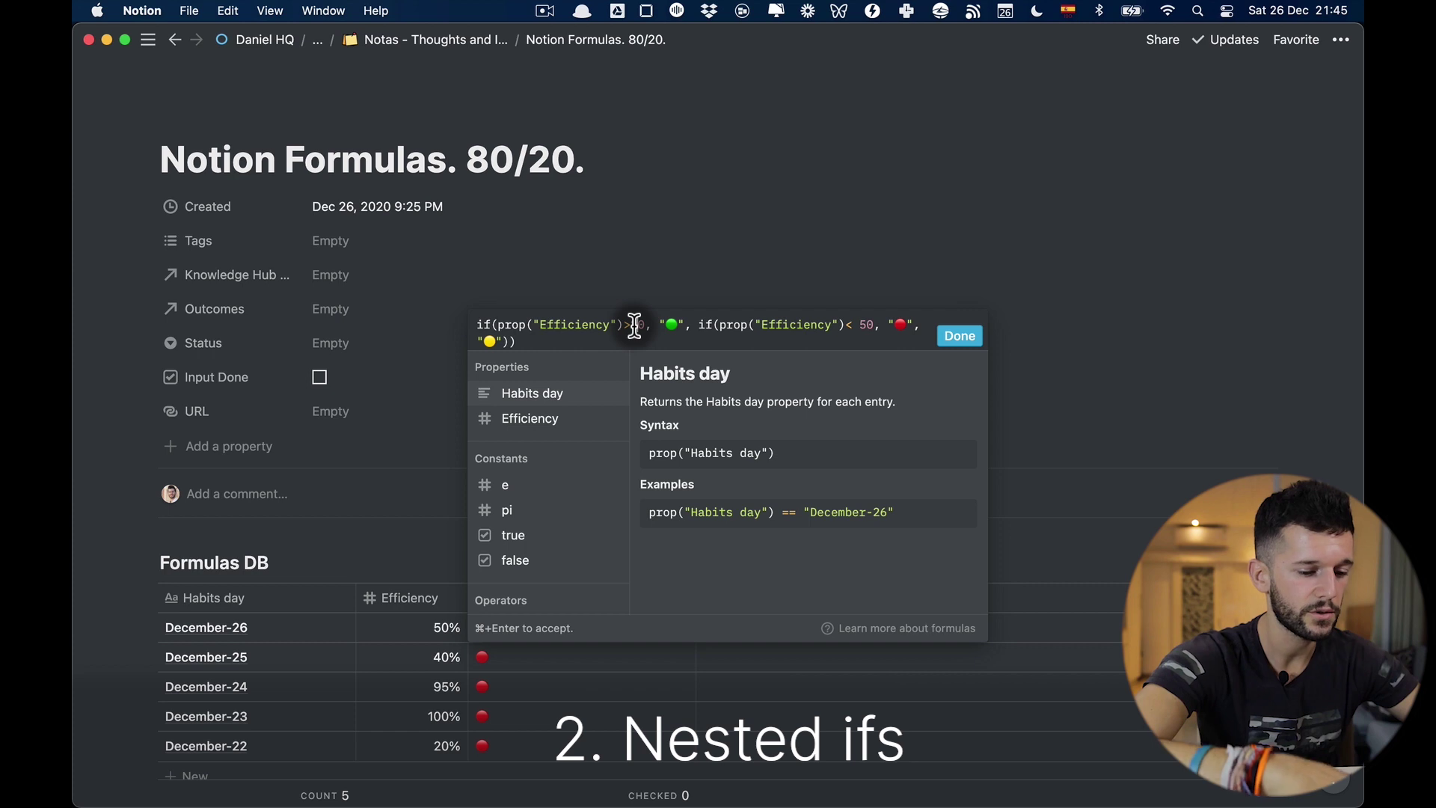
key("super+Return")
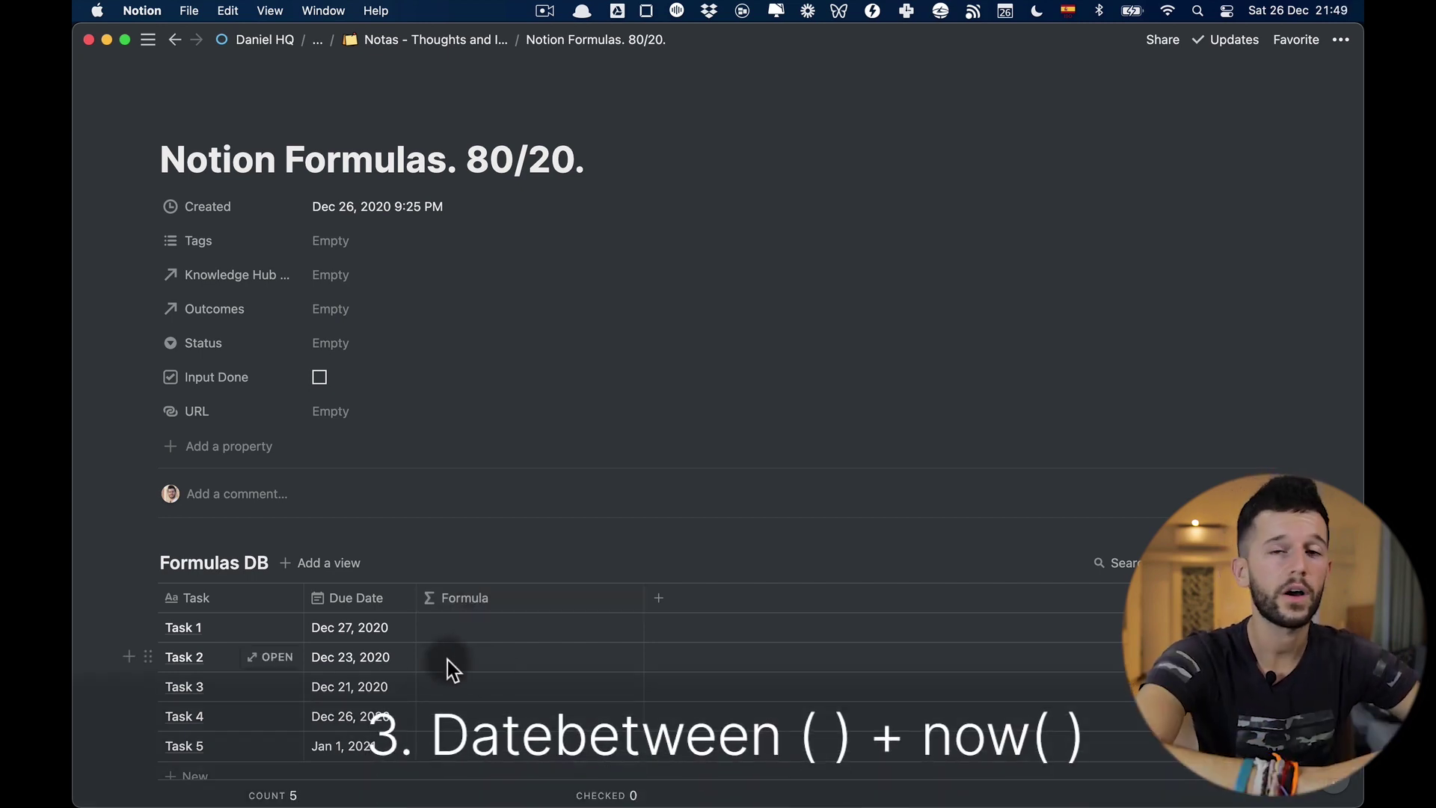
Step: Begin the formula if(dateBetween(prop("Due Date"), now(), ...) in the Formula column
left_click(479, 630)
type("If")
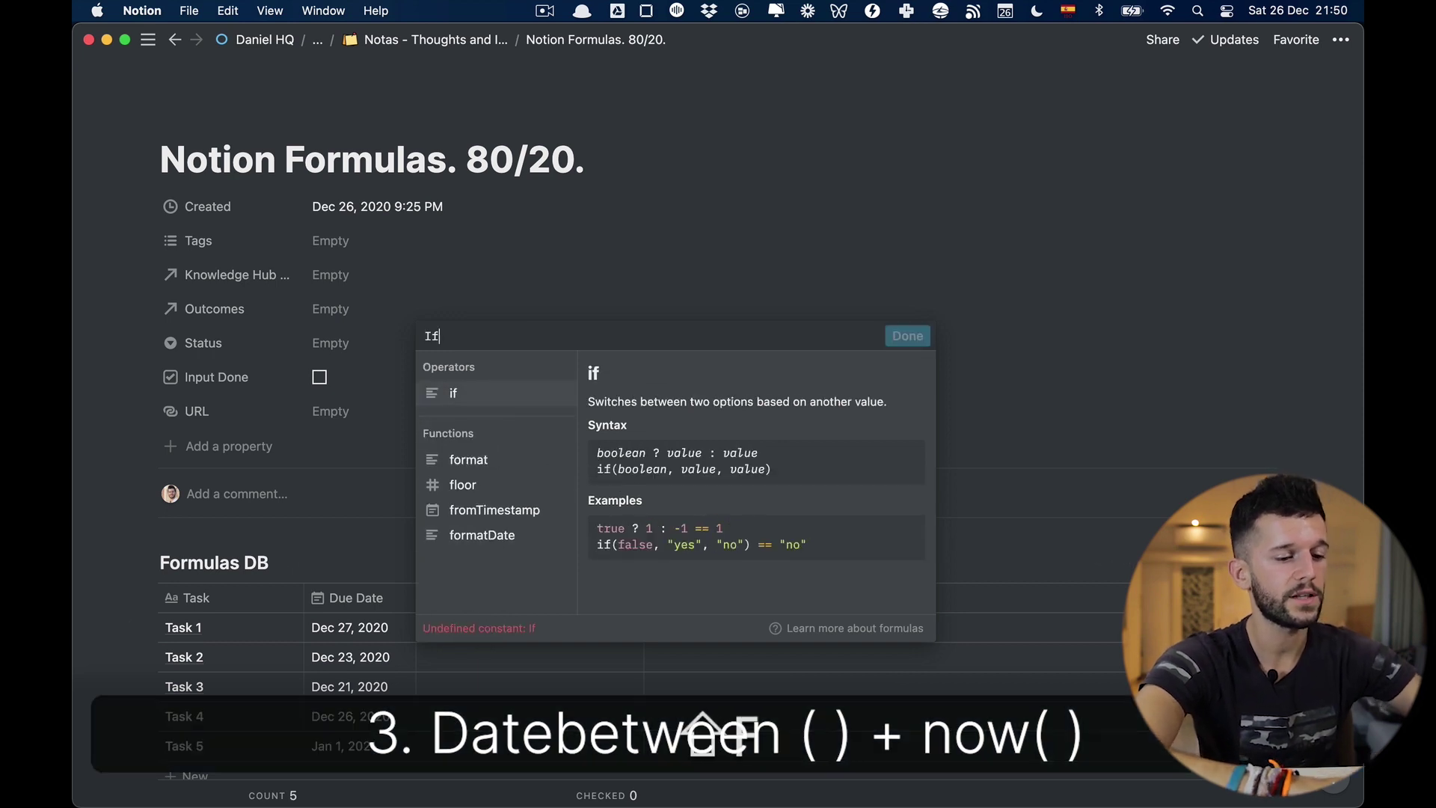
key("BackSpace")
key("BackSpace")
key("BackSpace")
type("if(da")
left_click(487, 509)
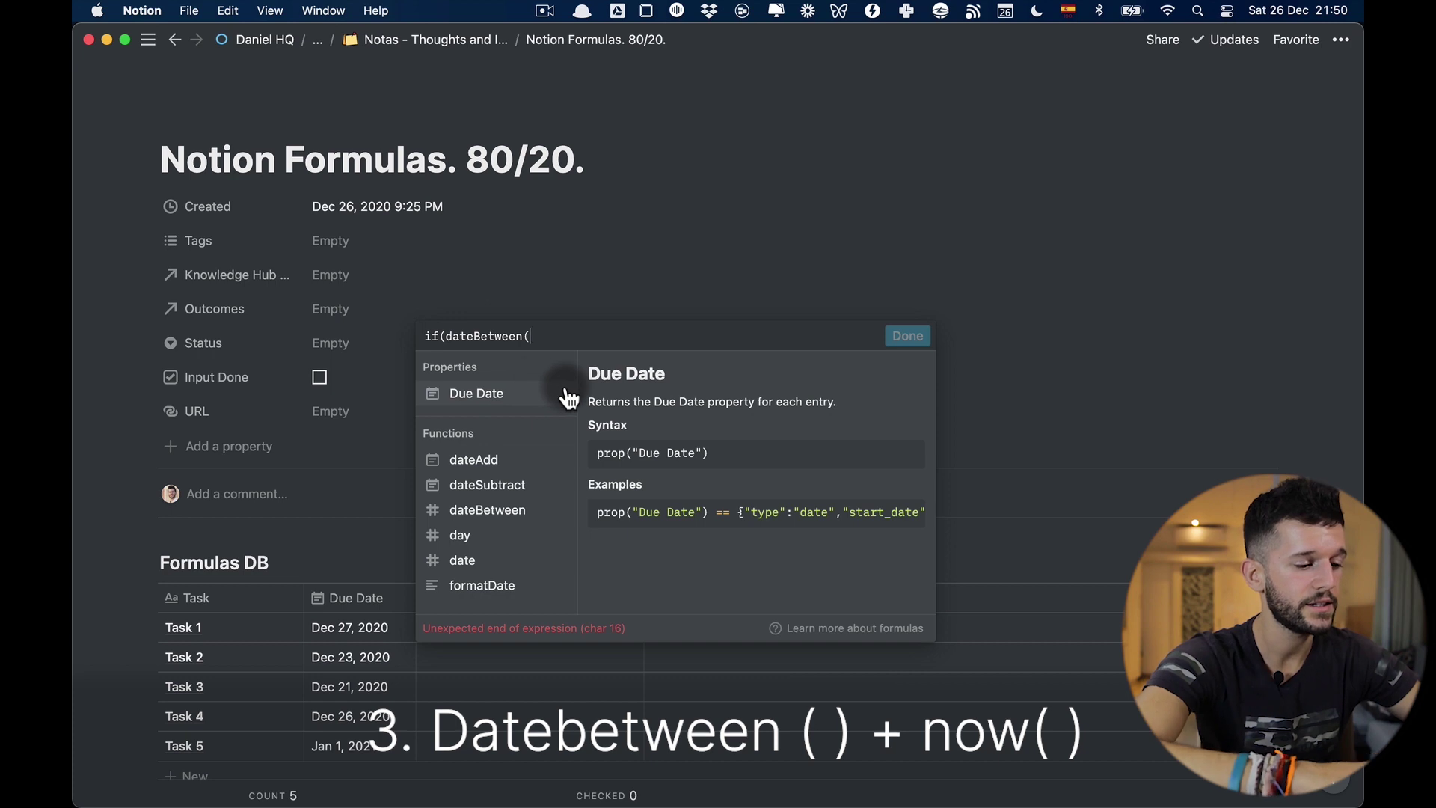
left_click(568, 399)
type(",")
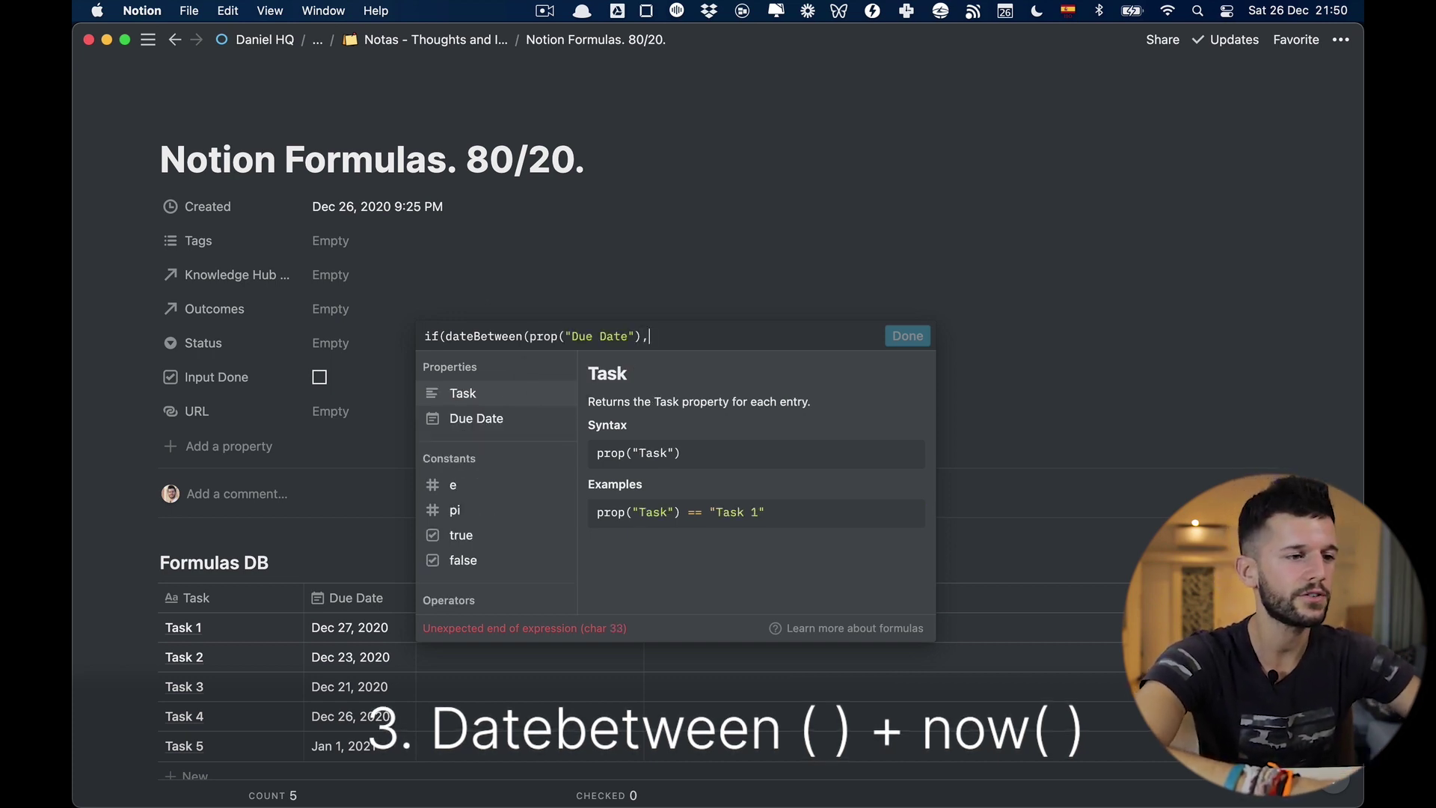
type(" now")
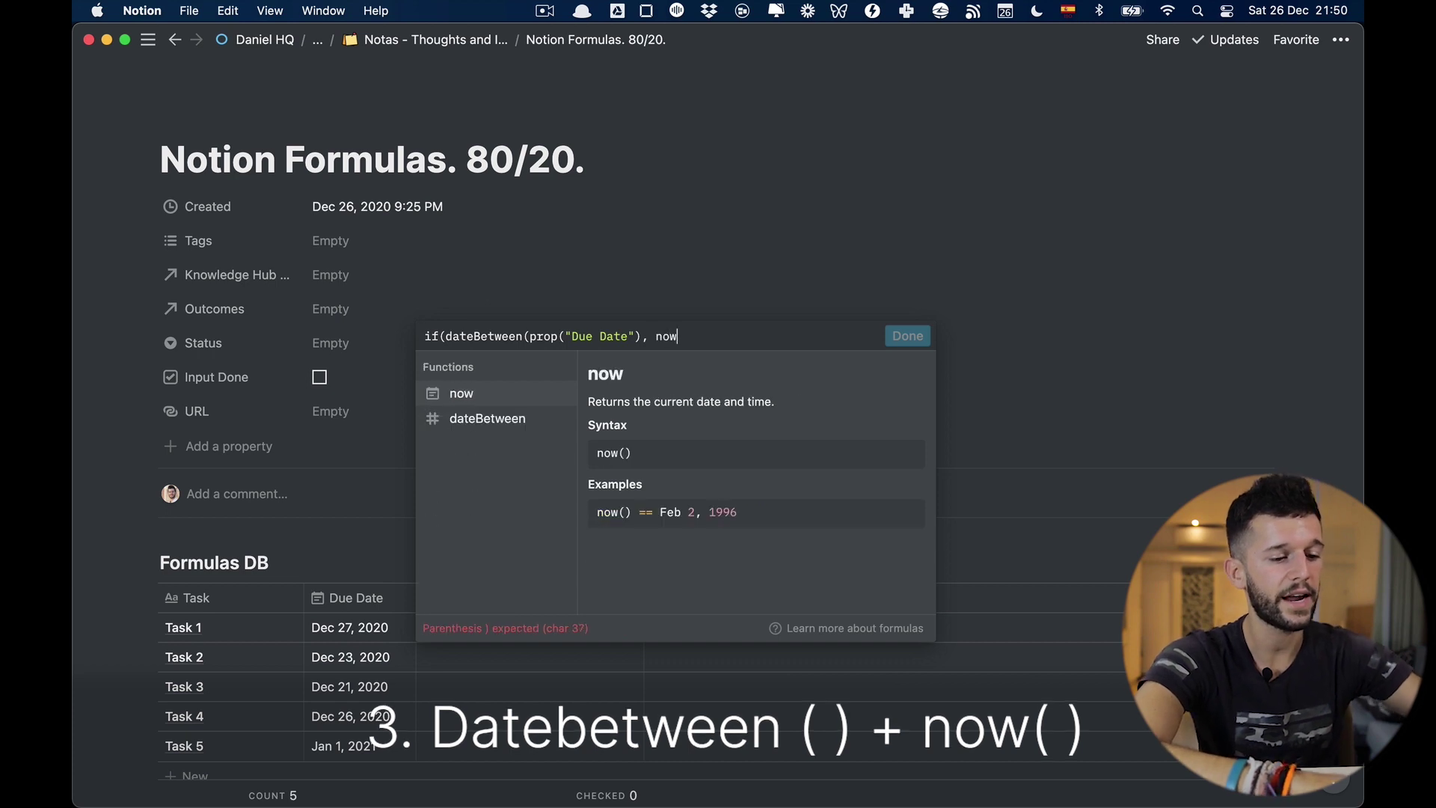
type("()")
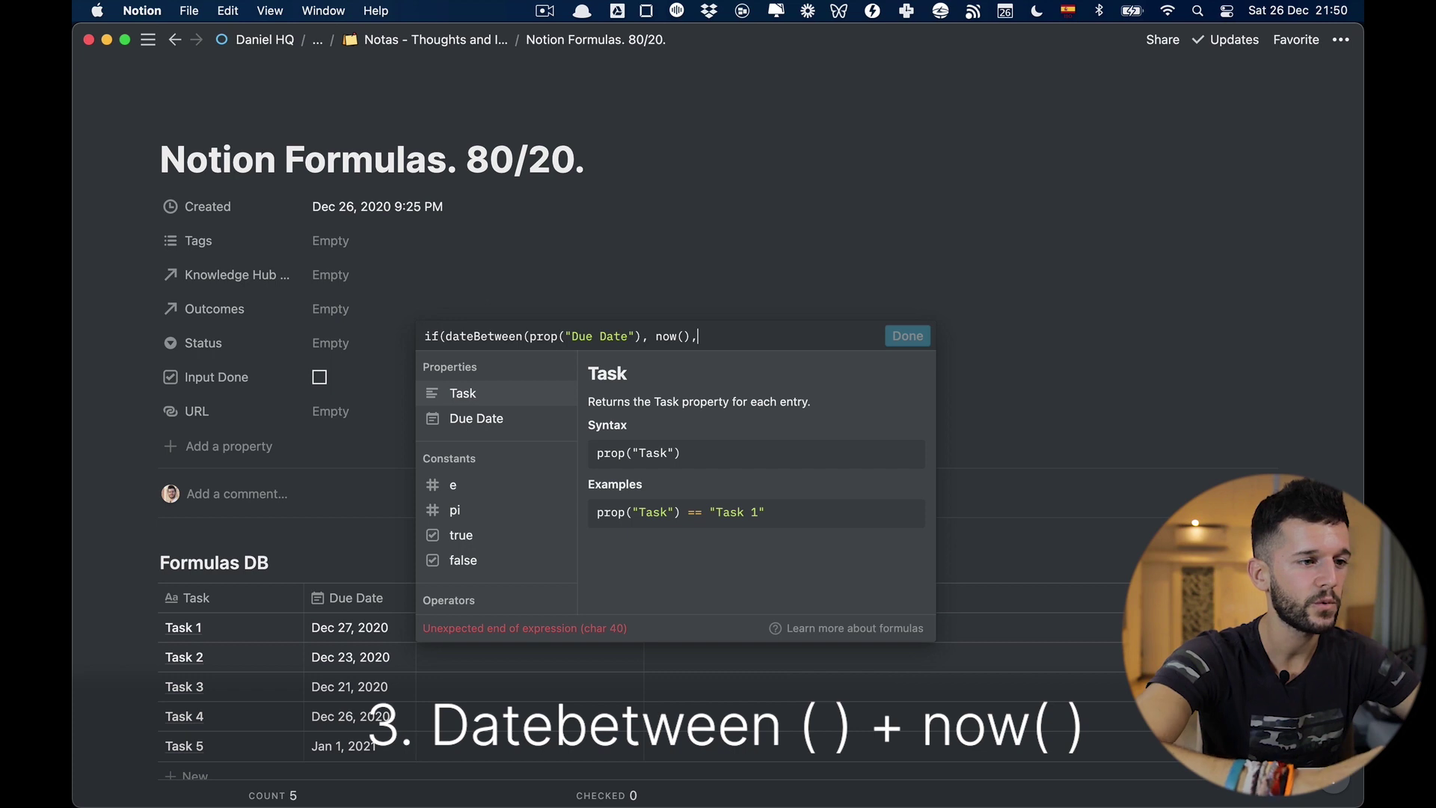
type(",")
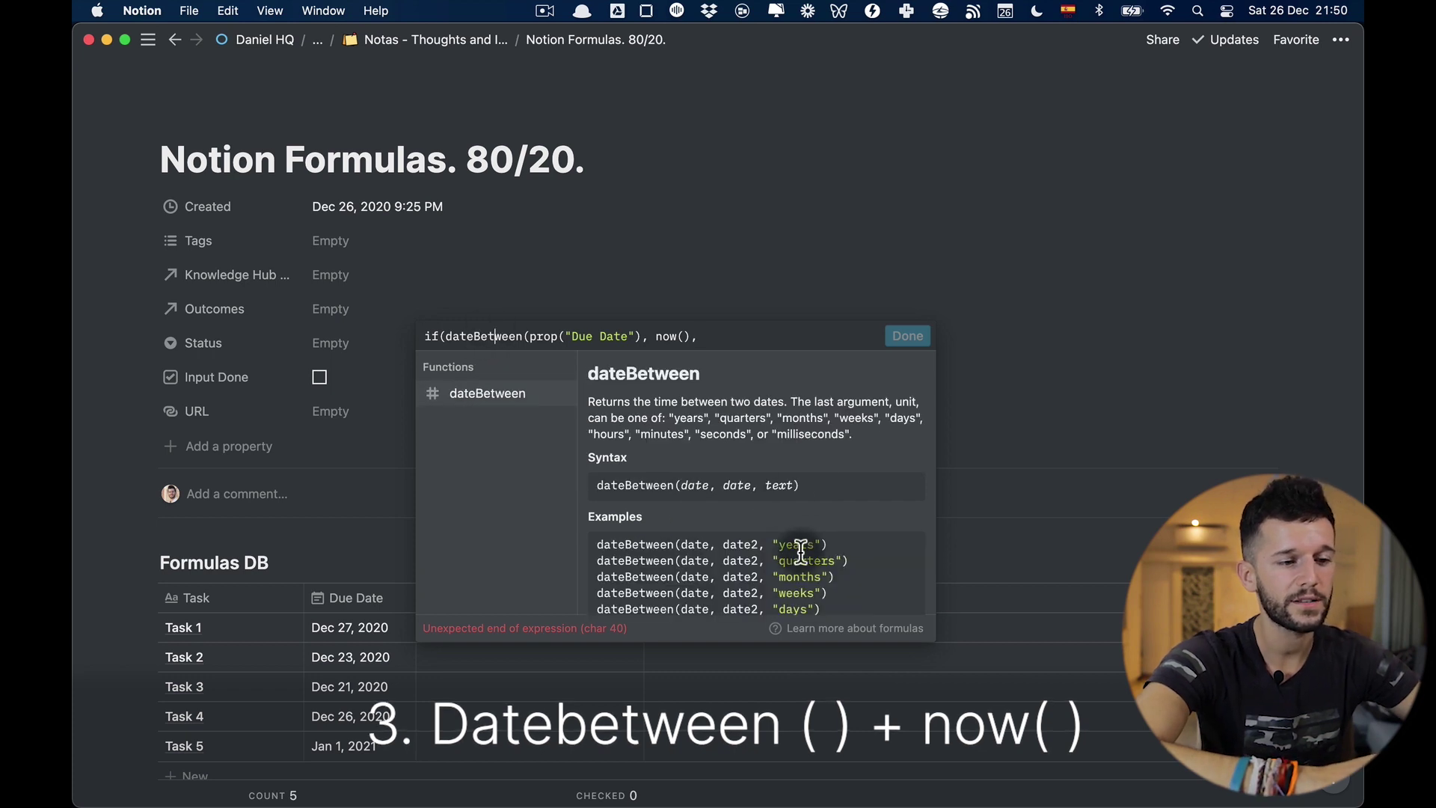
Step: Complete it with "days") < 0, true, false and confirm the overdue check
scroll(804, 562, "down", 2)
scroll(800, 562, "down", 3)
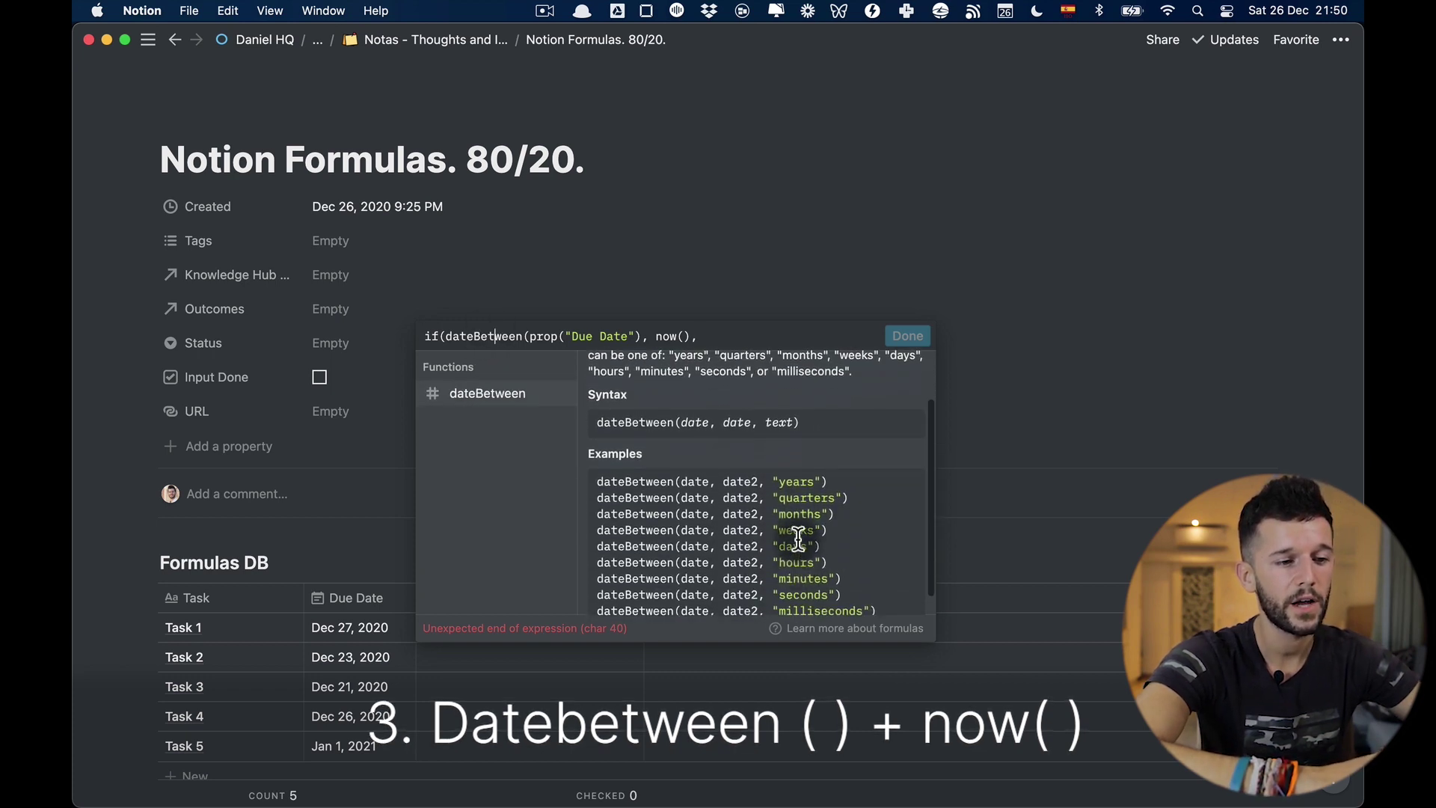
scroll(796, 524, "up", 3)
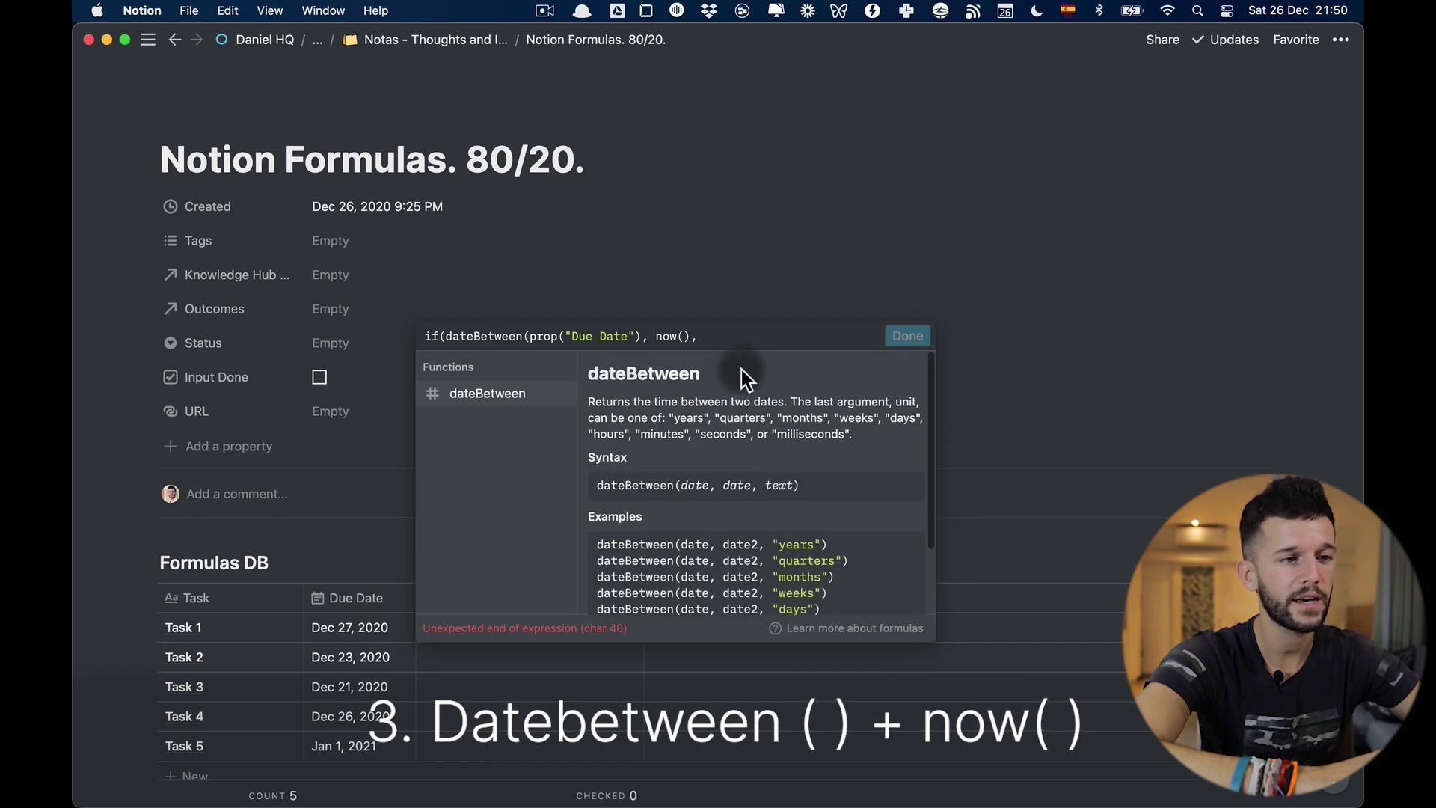
left_click(725, 336)
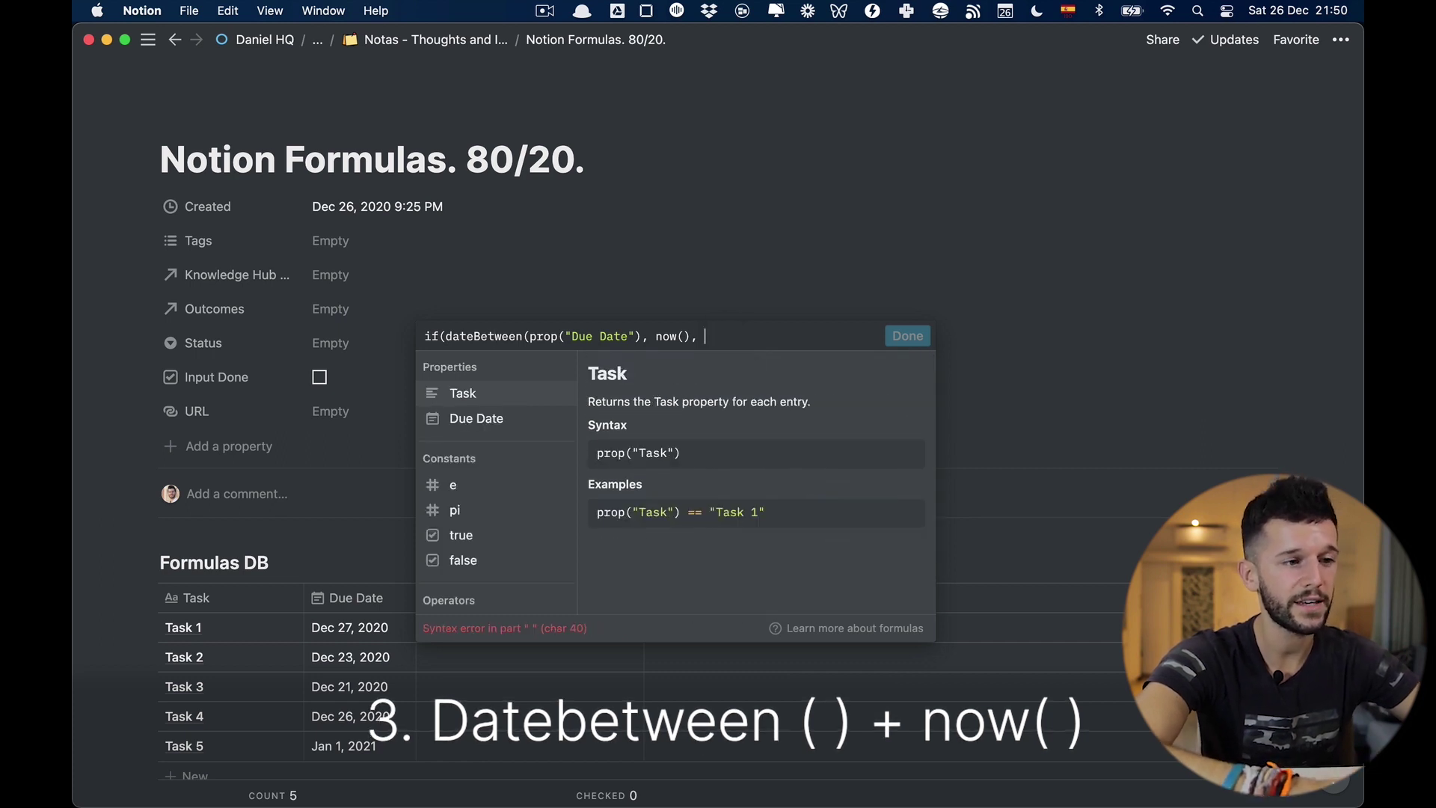
type("\"da")
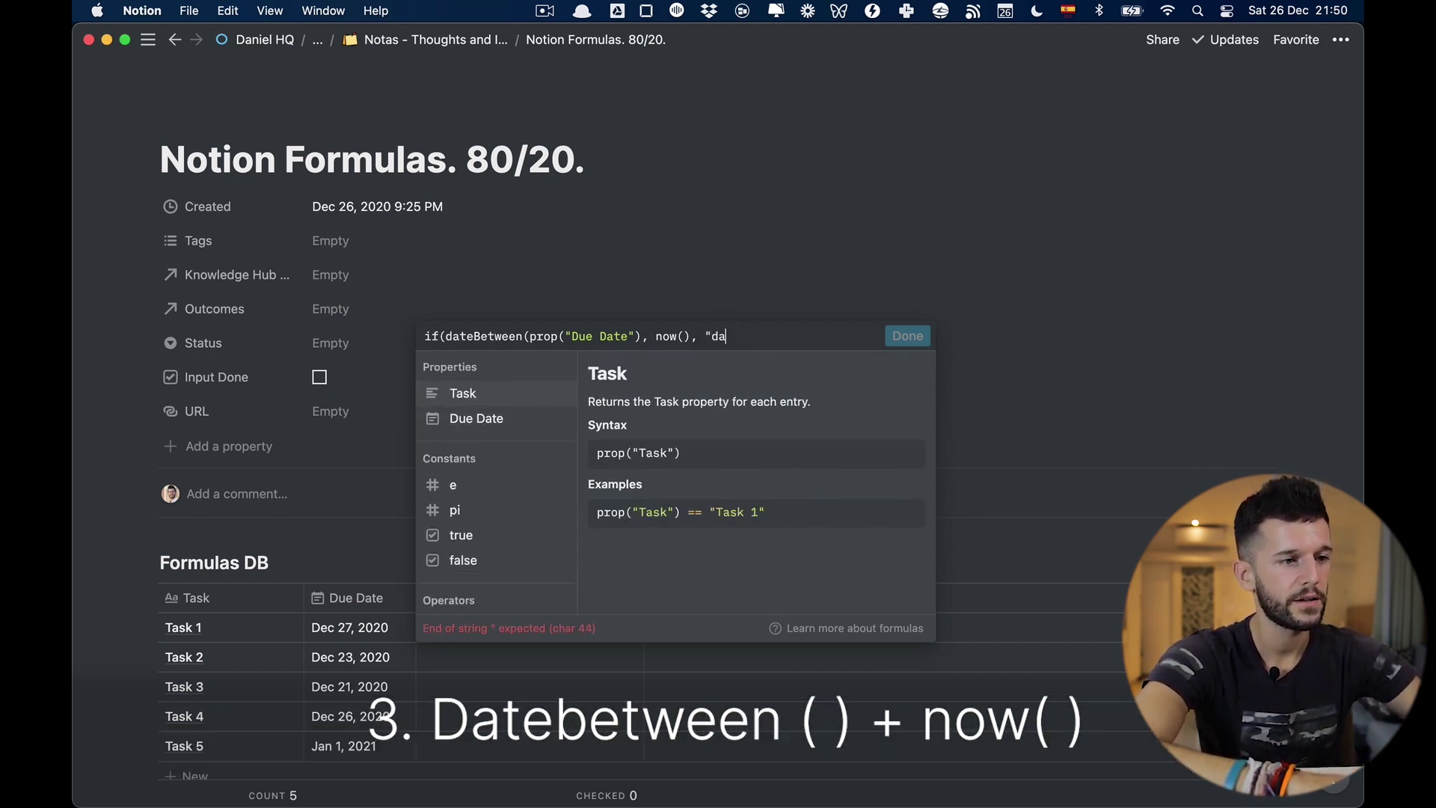
type("ys\") ")
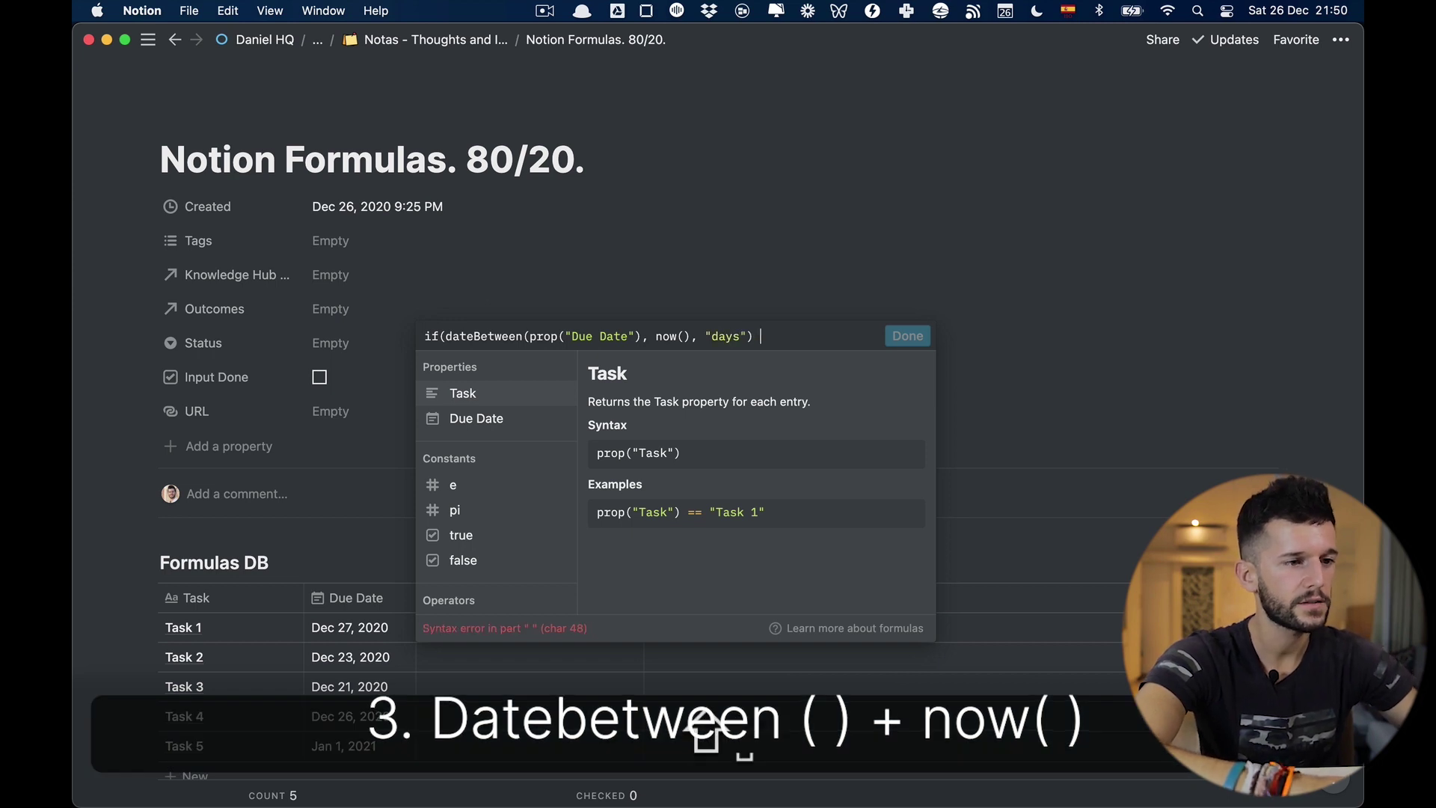
type("< ")
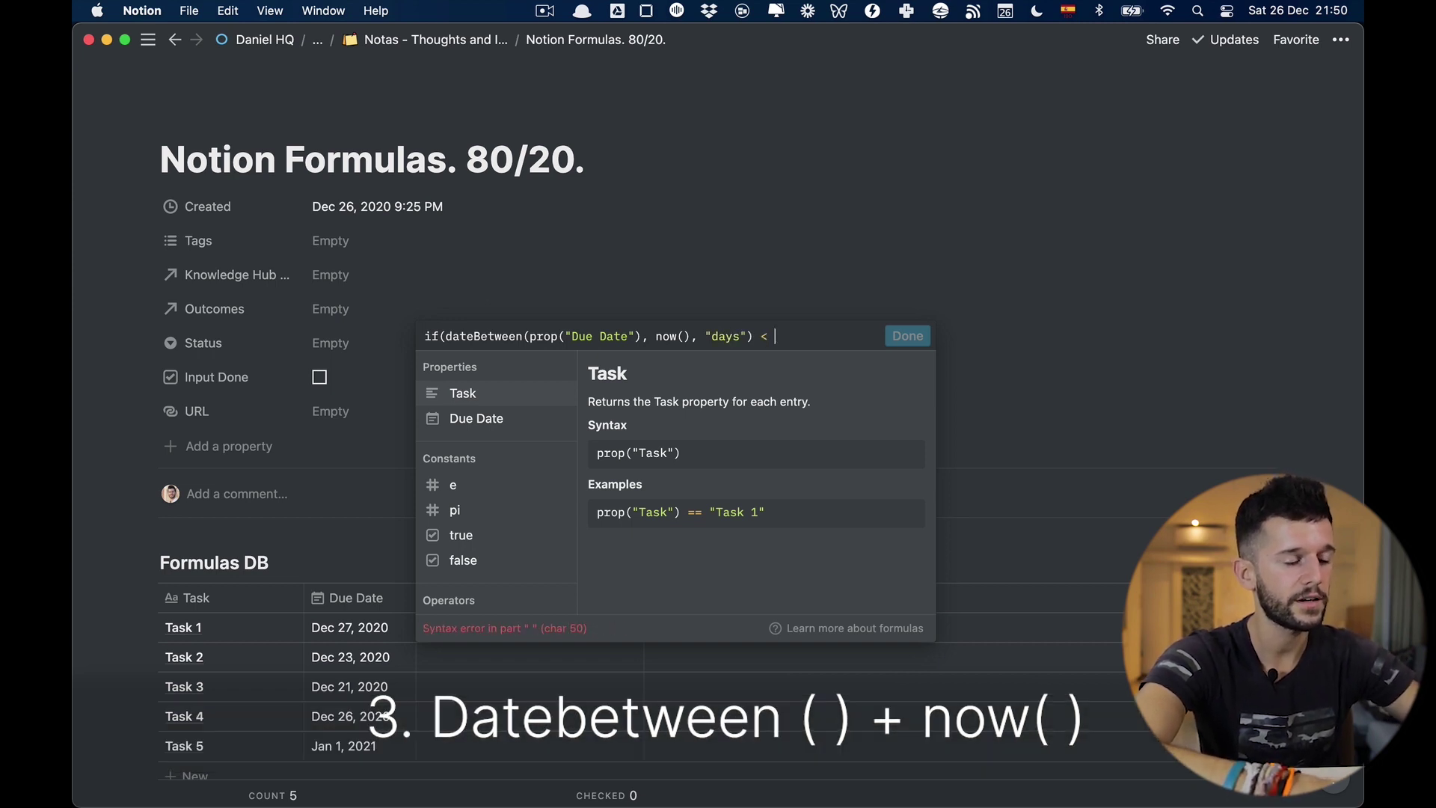
type("0")
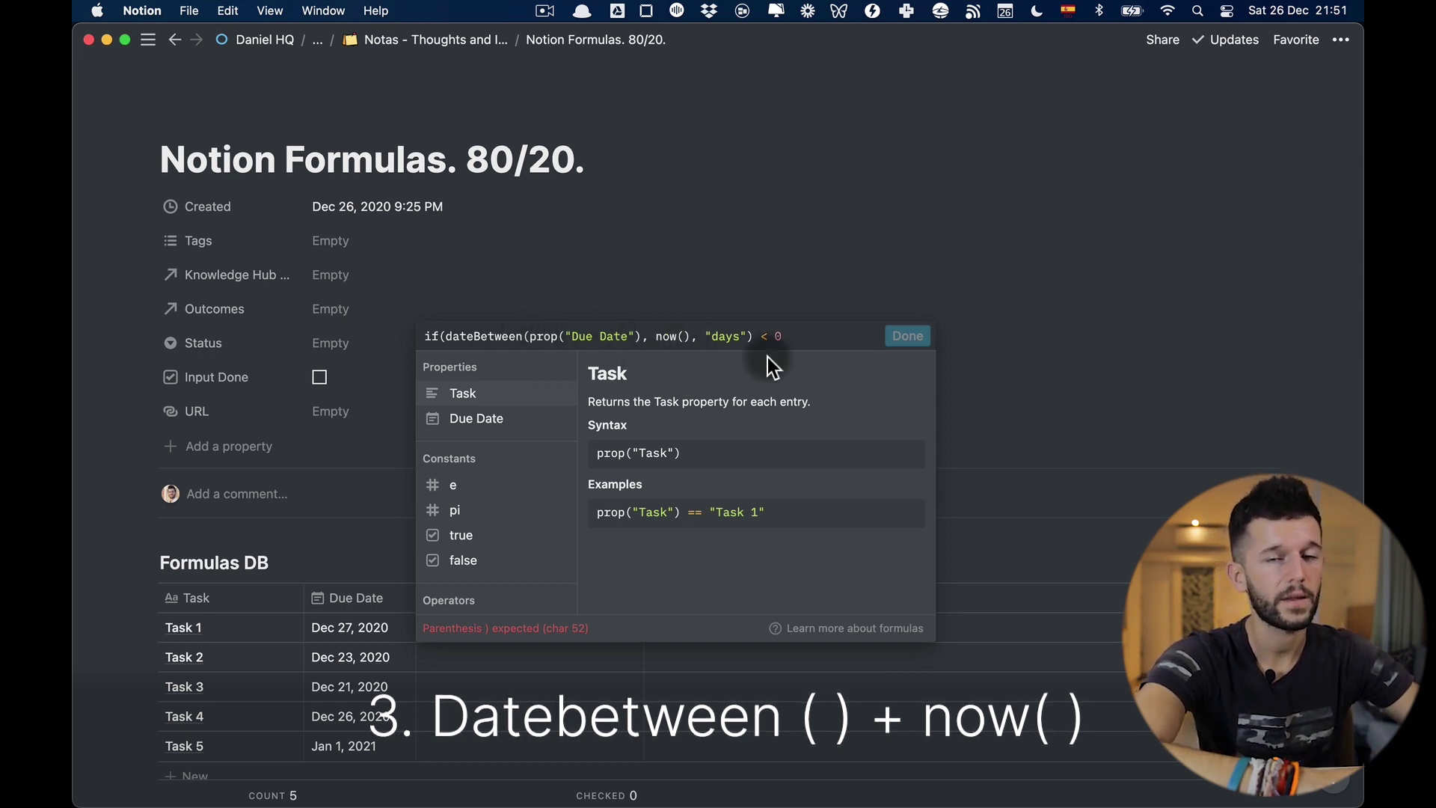
type(",")
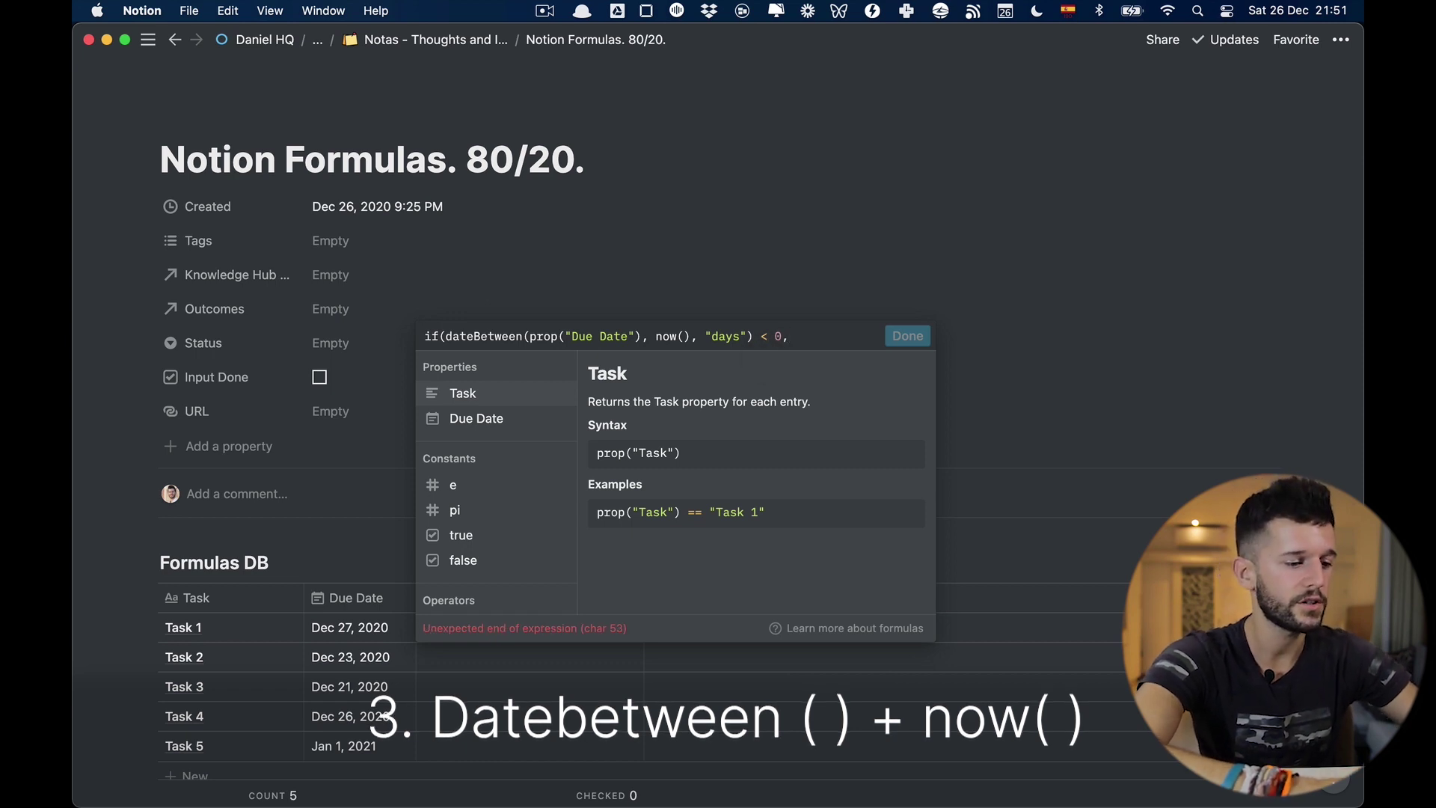
type(" true")
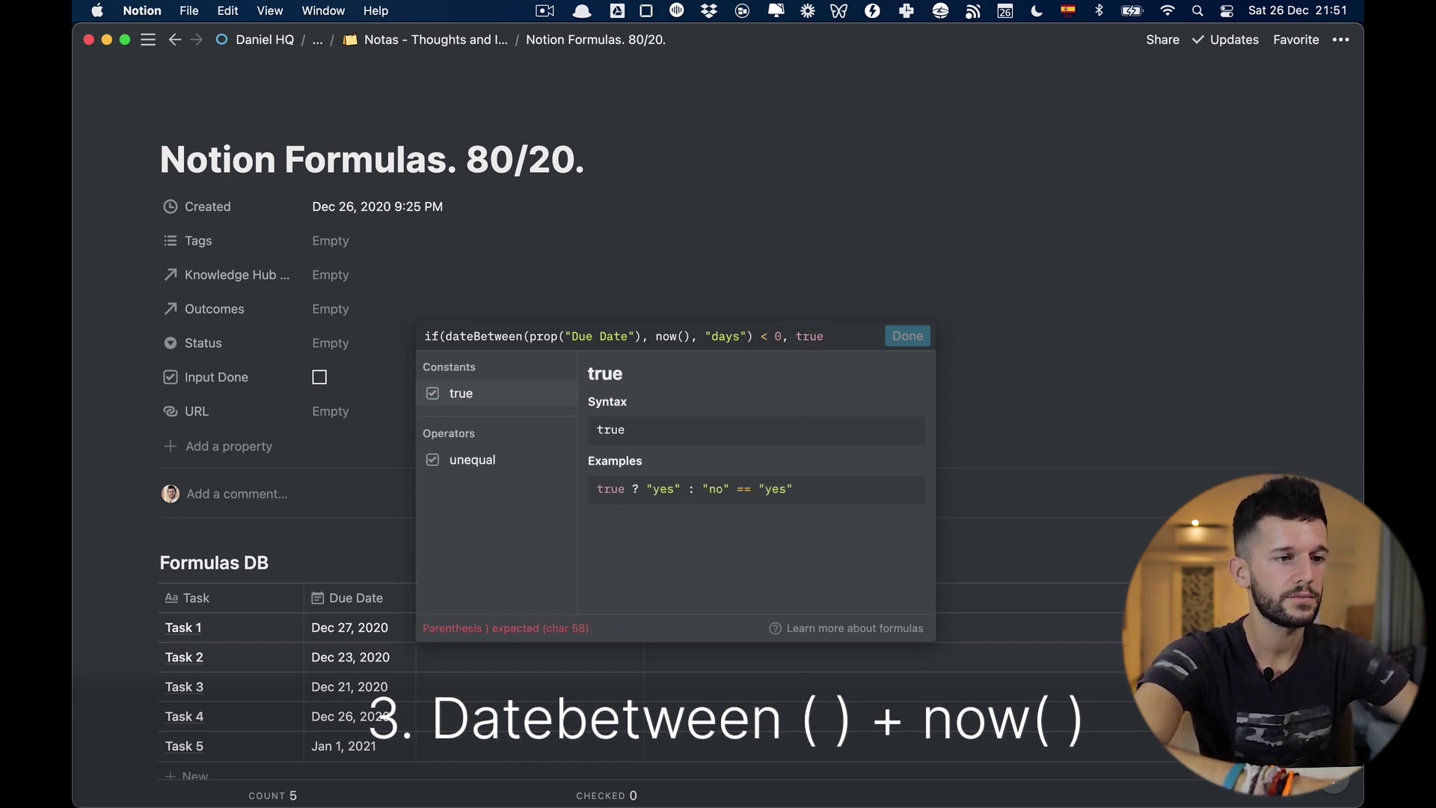
type(", fa")
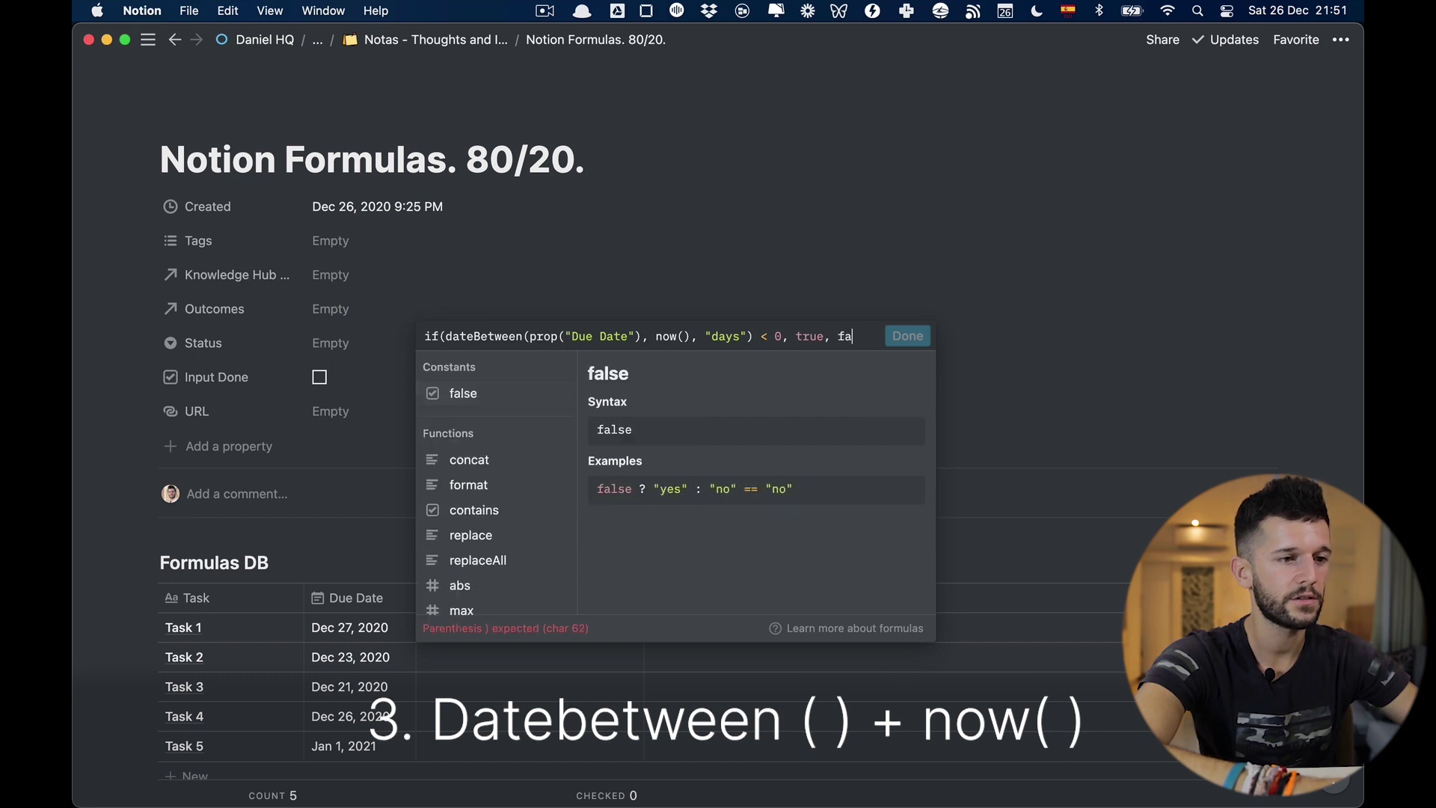
type("lse")
left_click(911, 338)
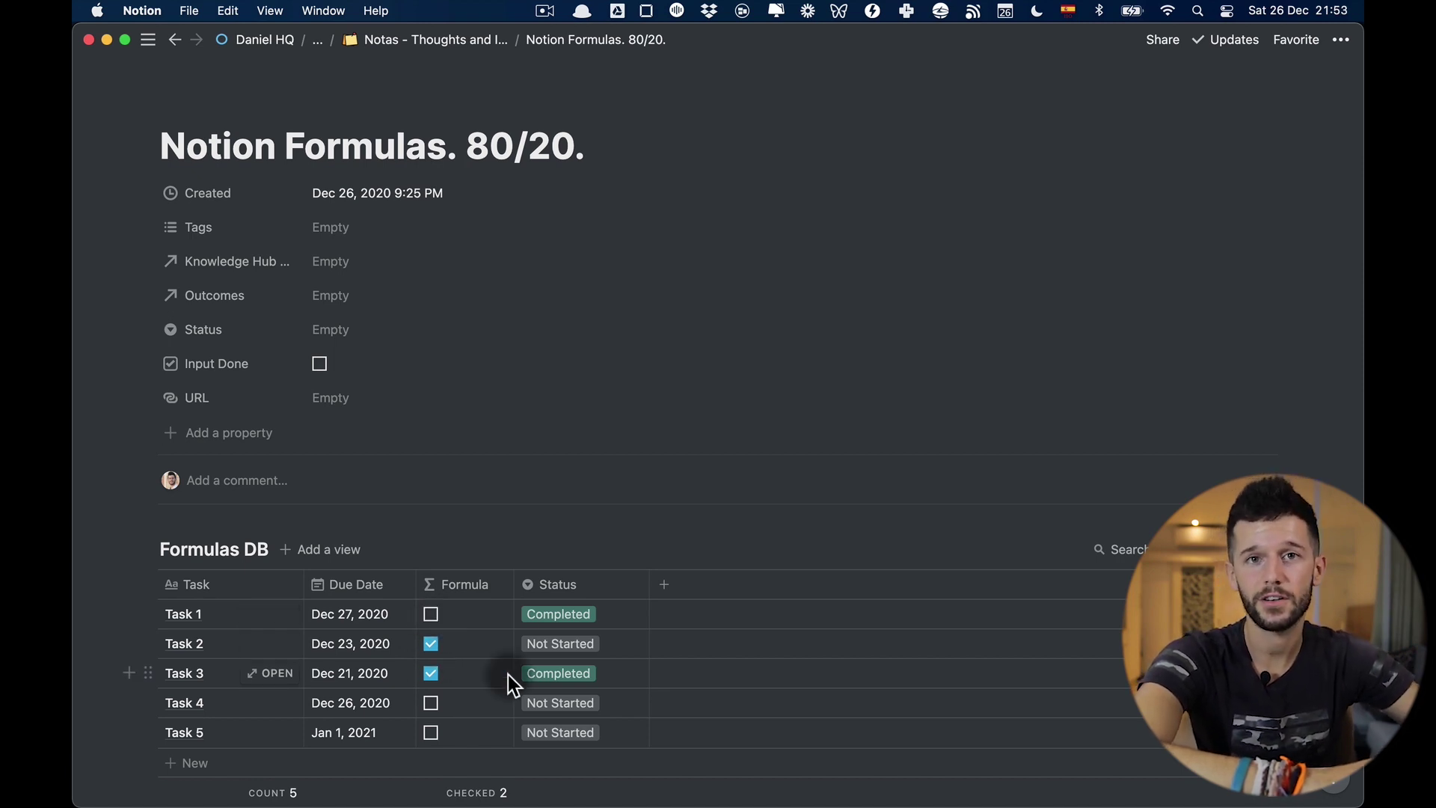
Step: Add a new column and make it a Formula property
left_click(664, 584)
left_click(691, 586)
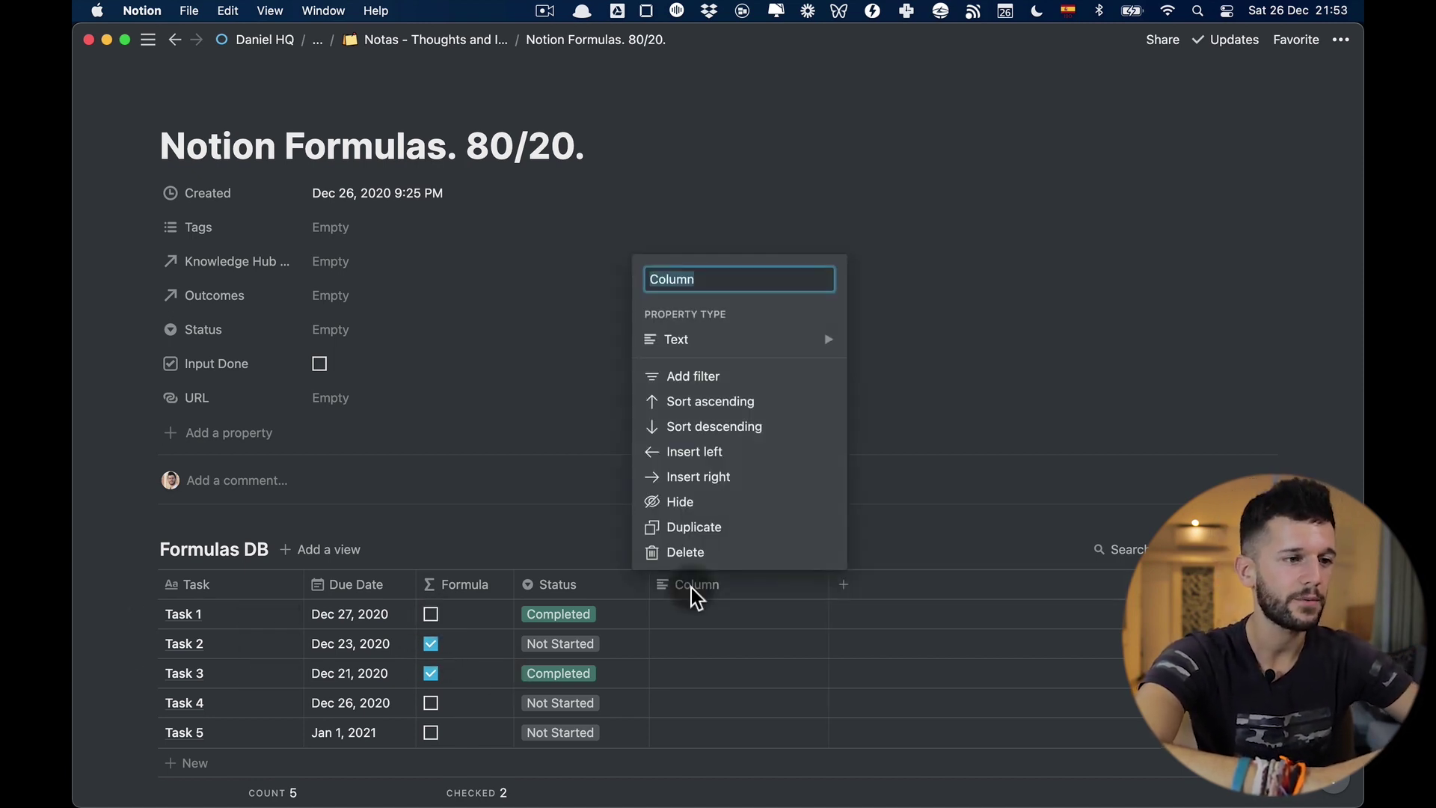
left_click(799, 346)
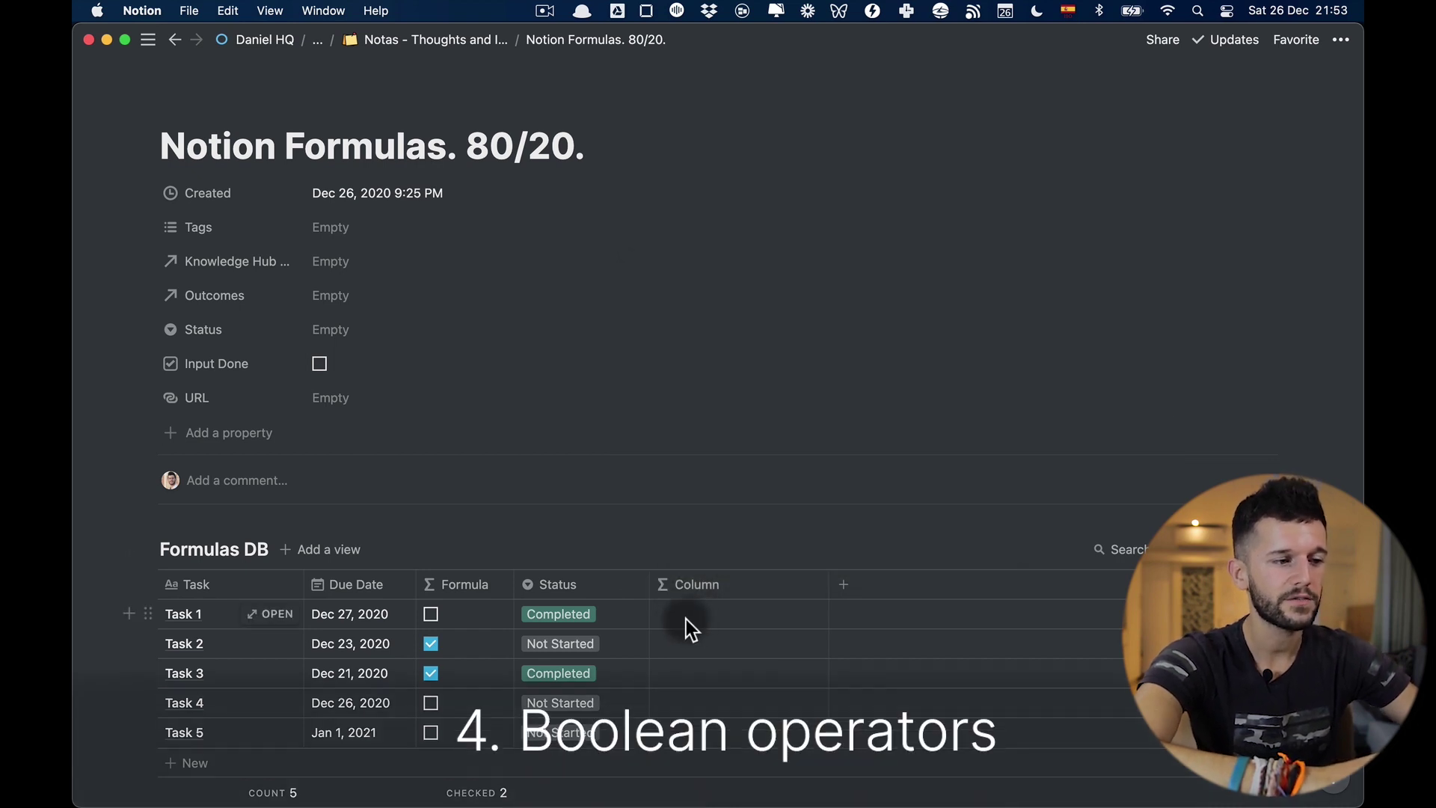
left_click(686, 620)
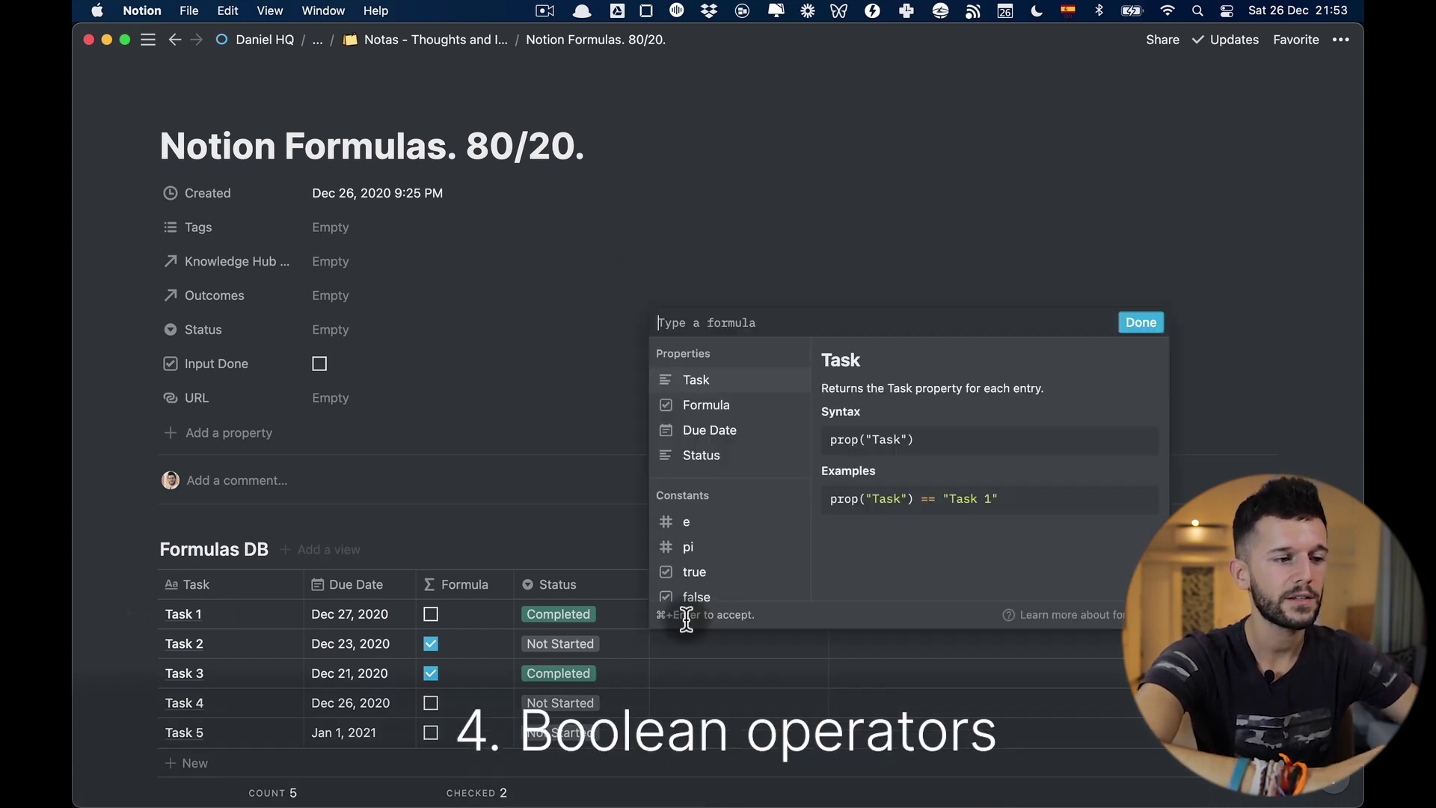
Step: Enter if(and(prop("Formula") == true, prop("Status") == "Not Started"), true, false) and apply it
left_click(743, 405)
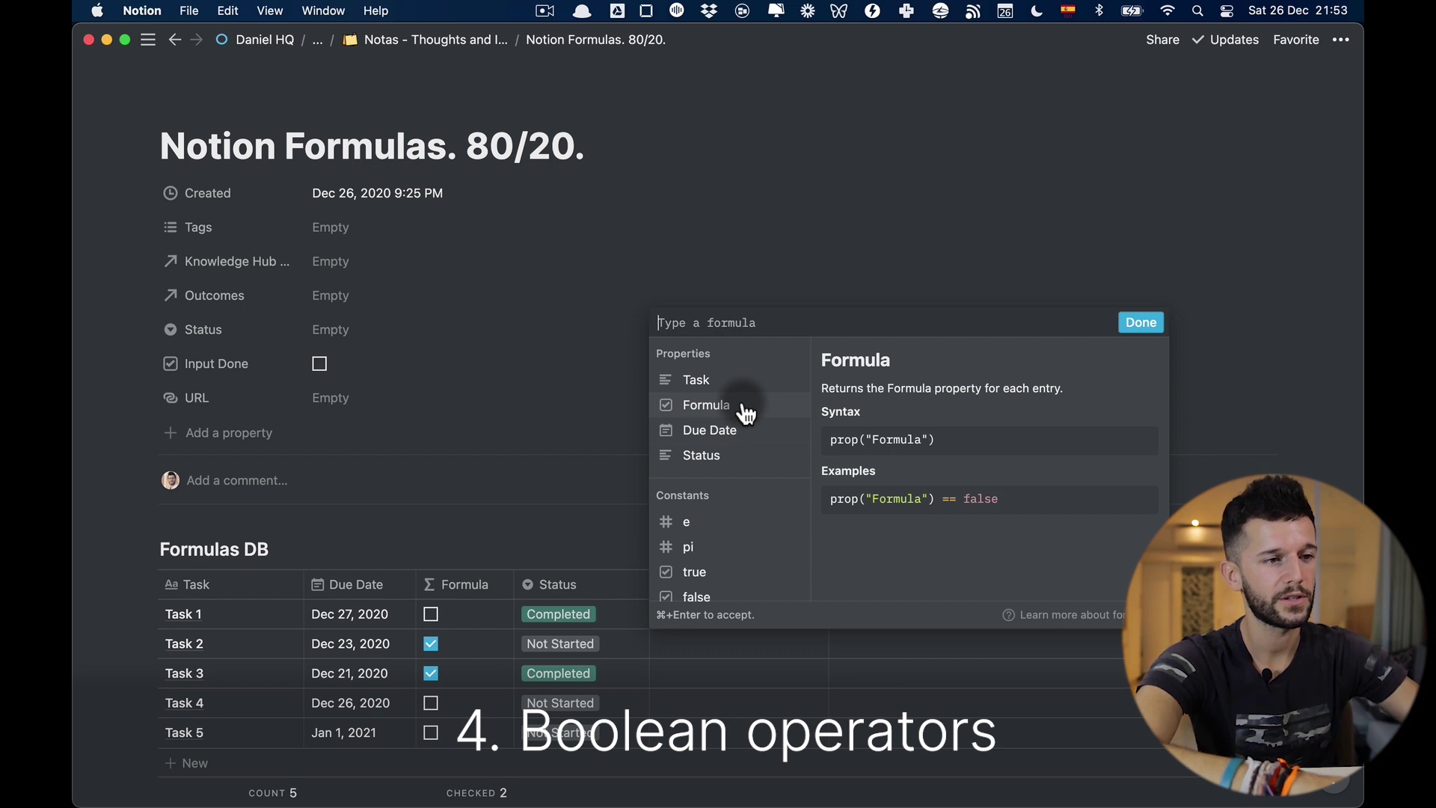
key("shift")
type("i")
key("BackSpace")
type("if(")
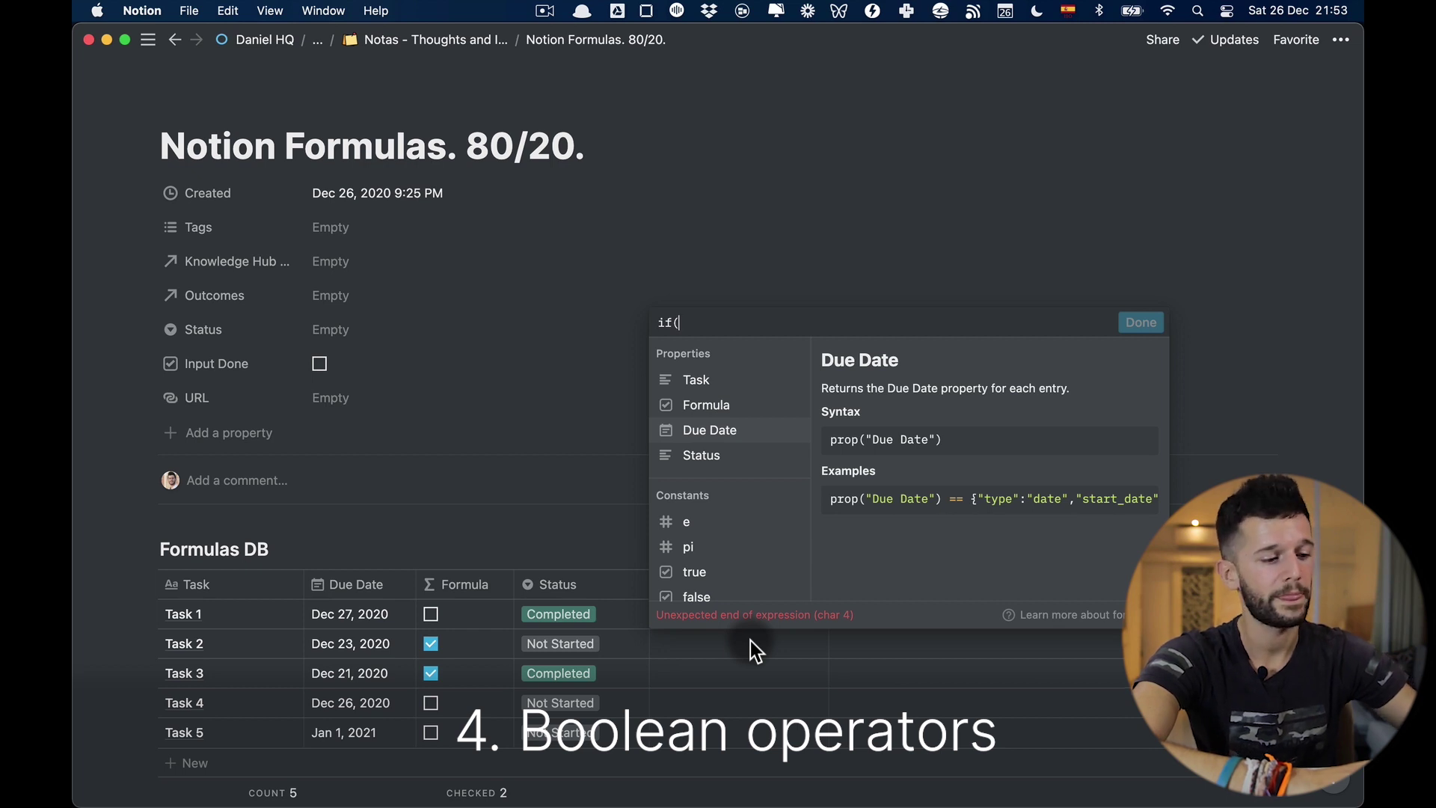
type("a")
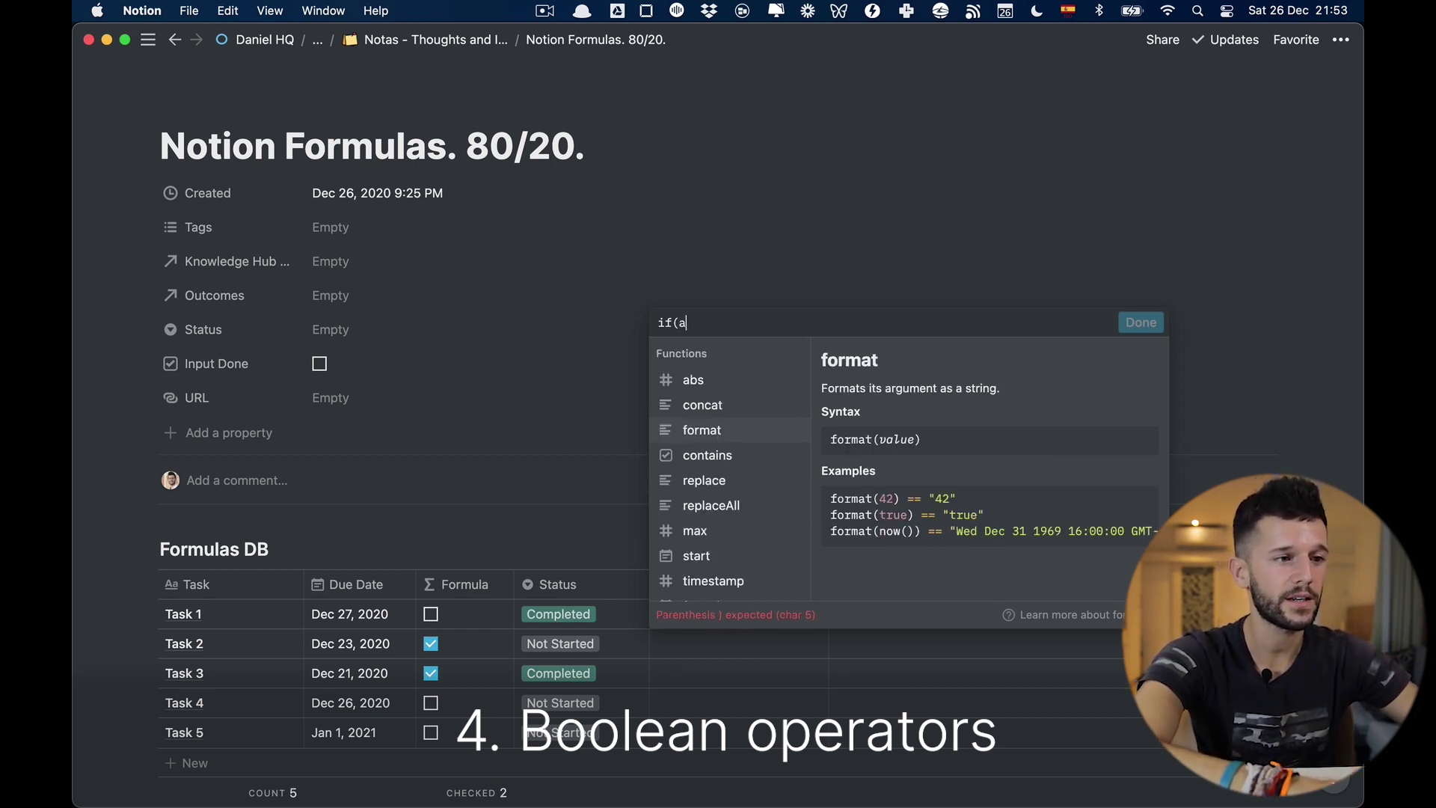
type("nd(")
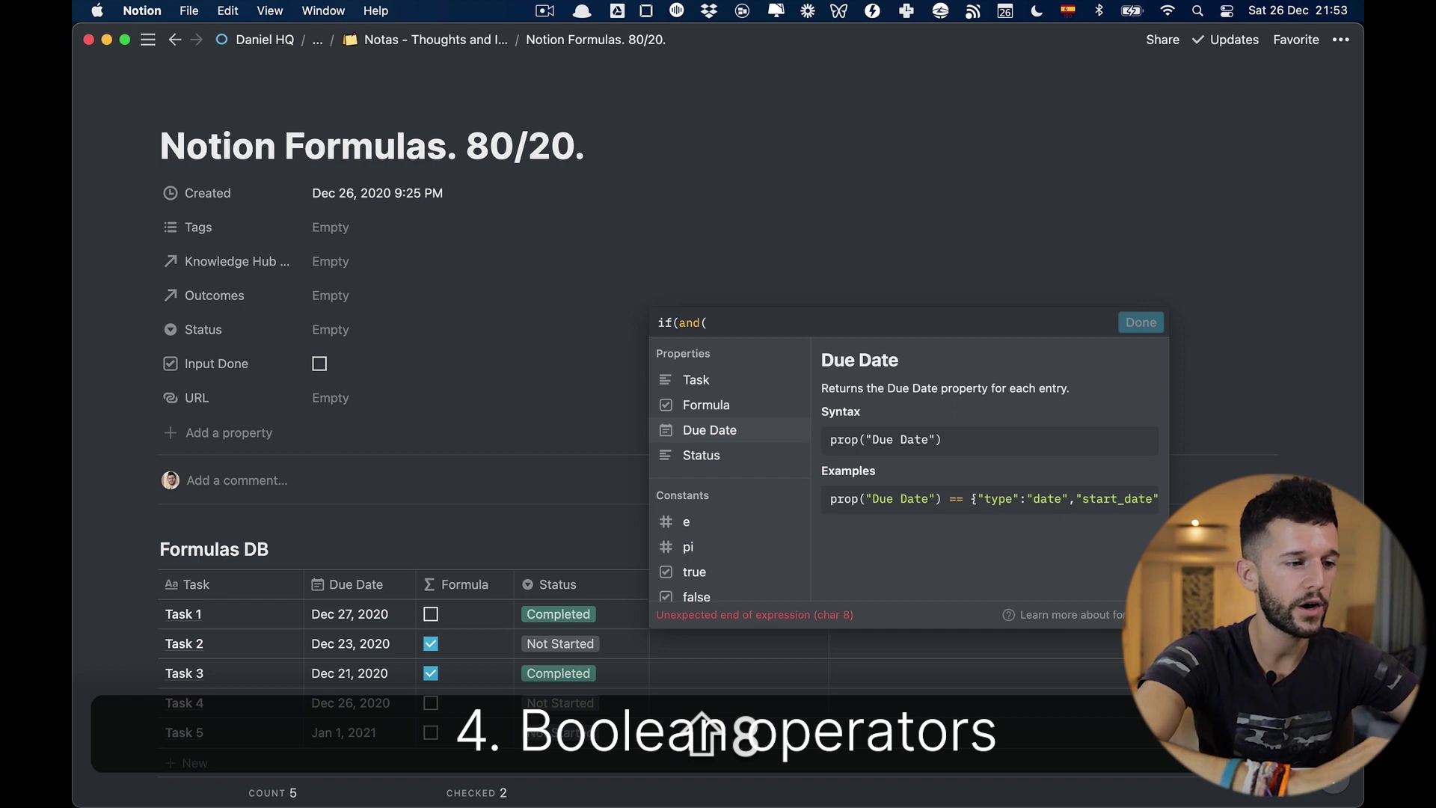
left_click(706, 405)
type("==")
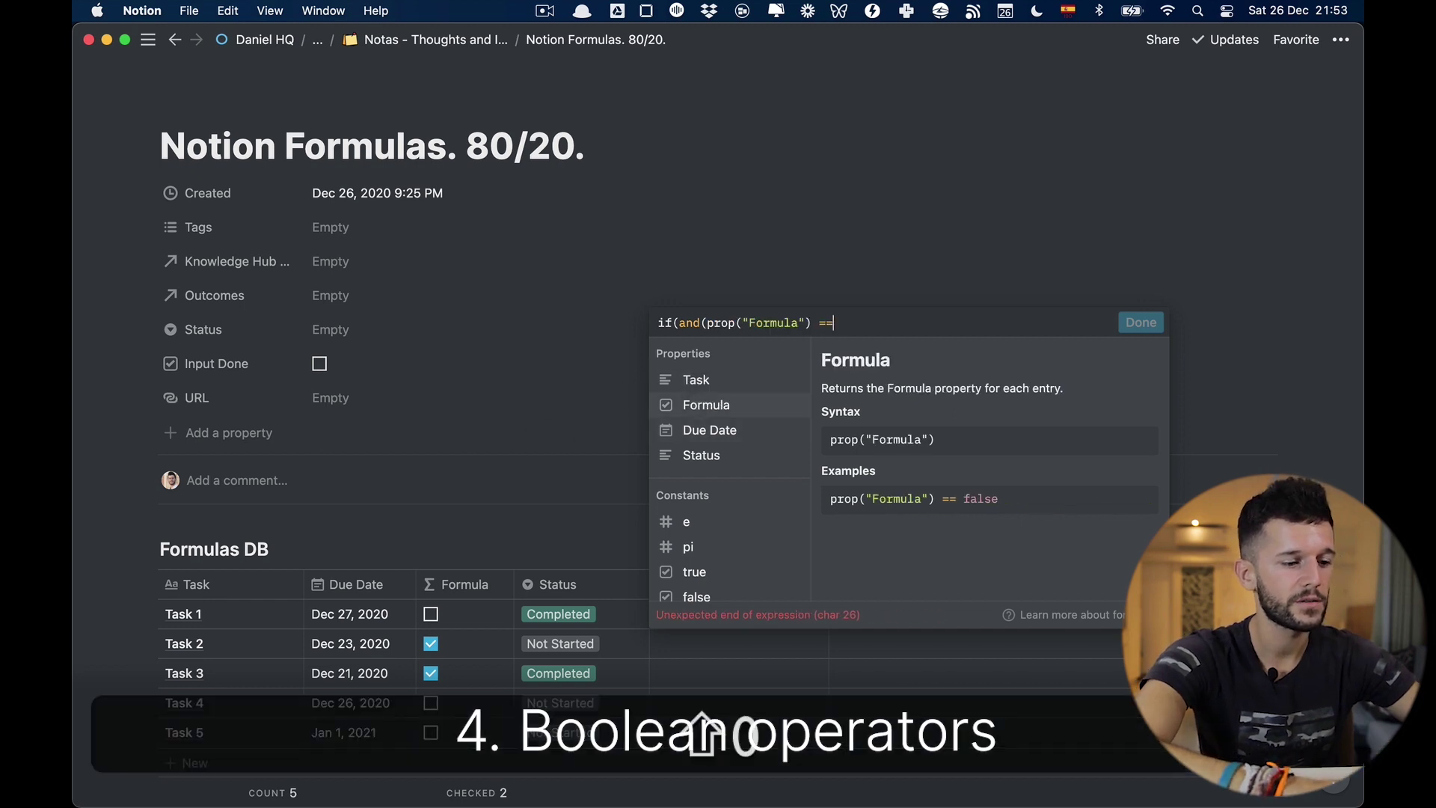
type(" true,")
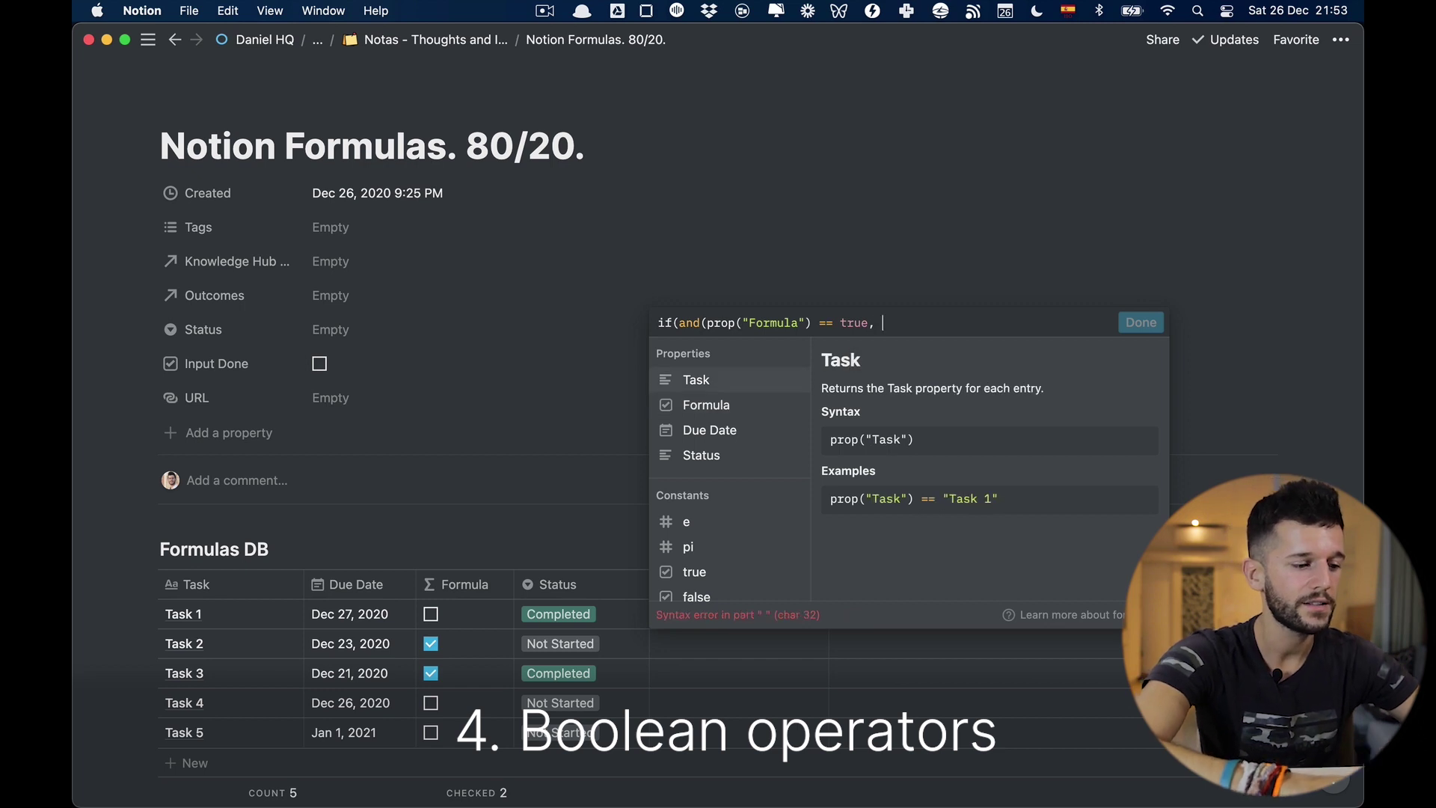
left_click(706, 456)
type("== \"Not Started\")")
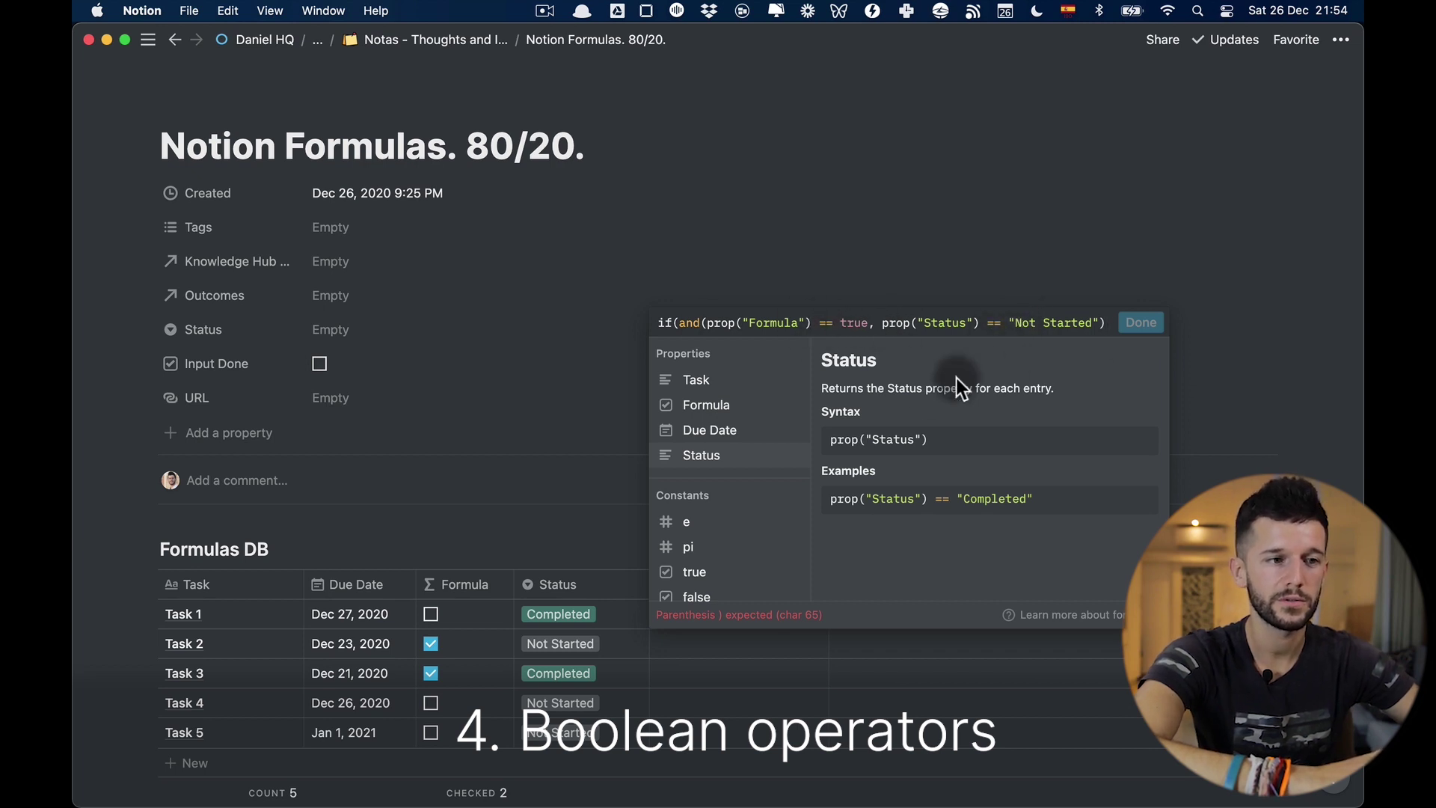
type(",")
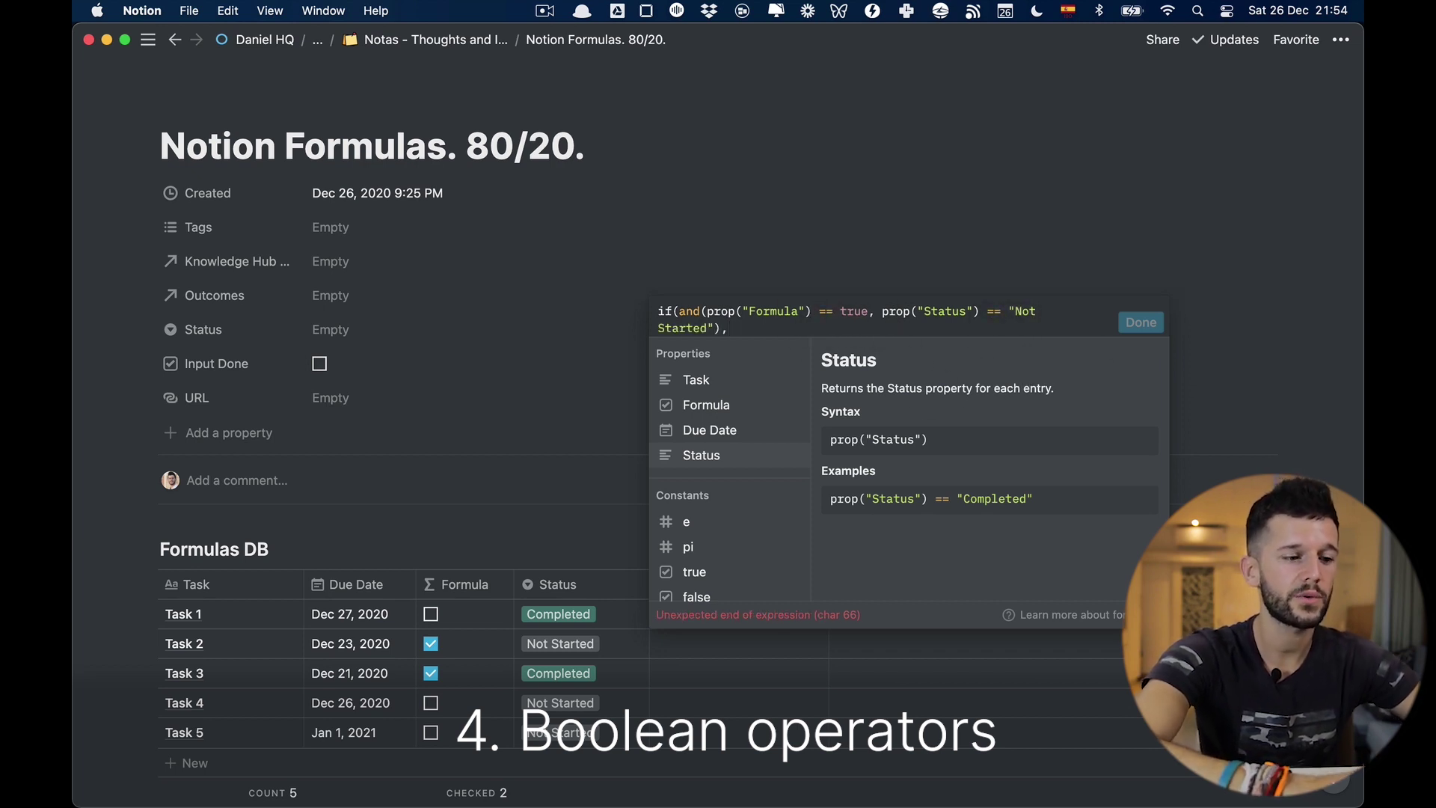
type(" true, ")
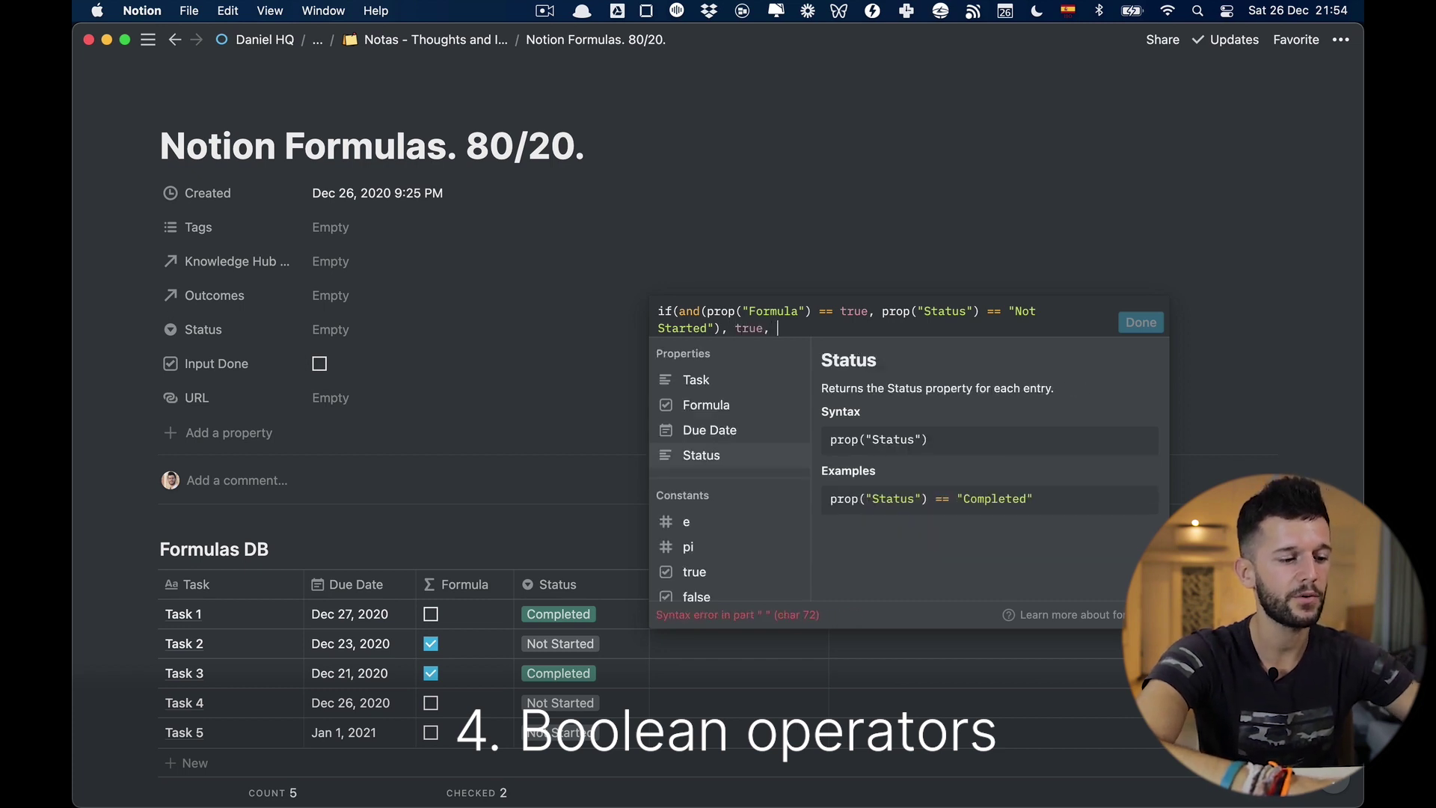
type("fal")
key("Return")
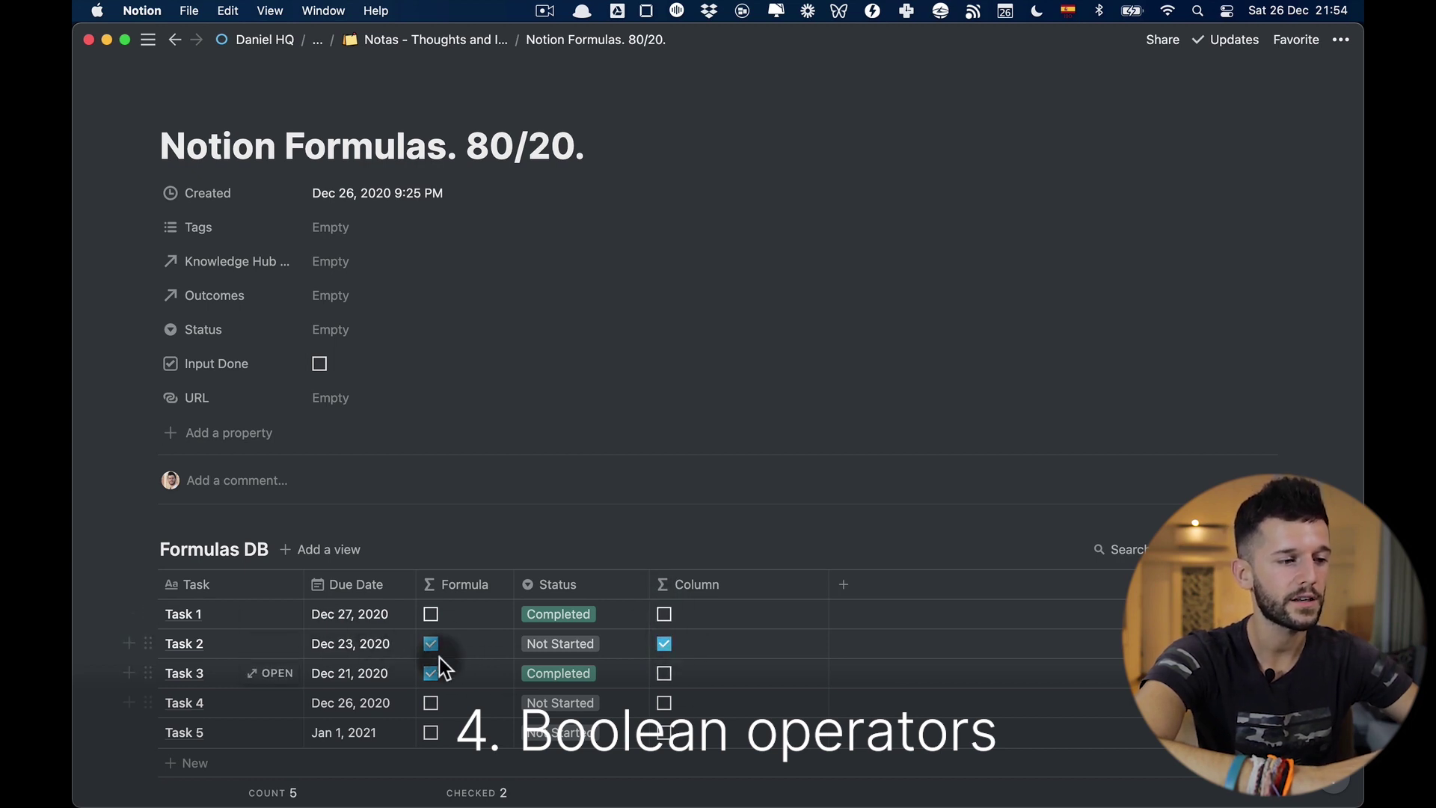
Step: Switch Task 2's Status to Completed, then back to Not Started, to test the Column checkbox
left_click(571, 642)
left_click(597, 761)
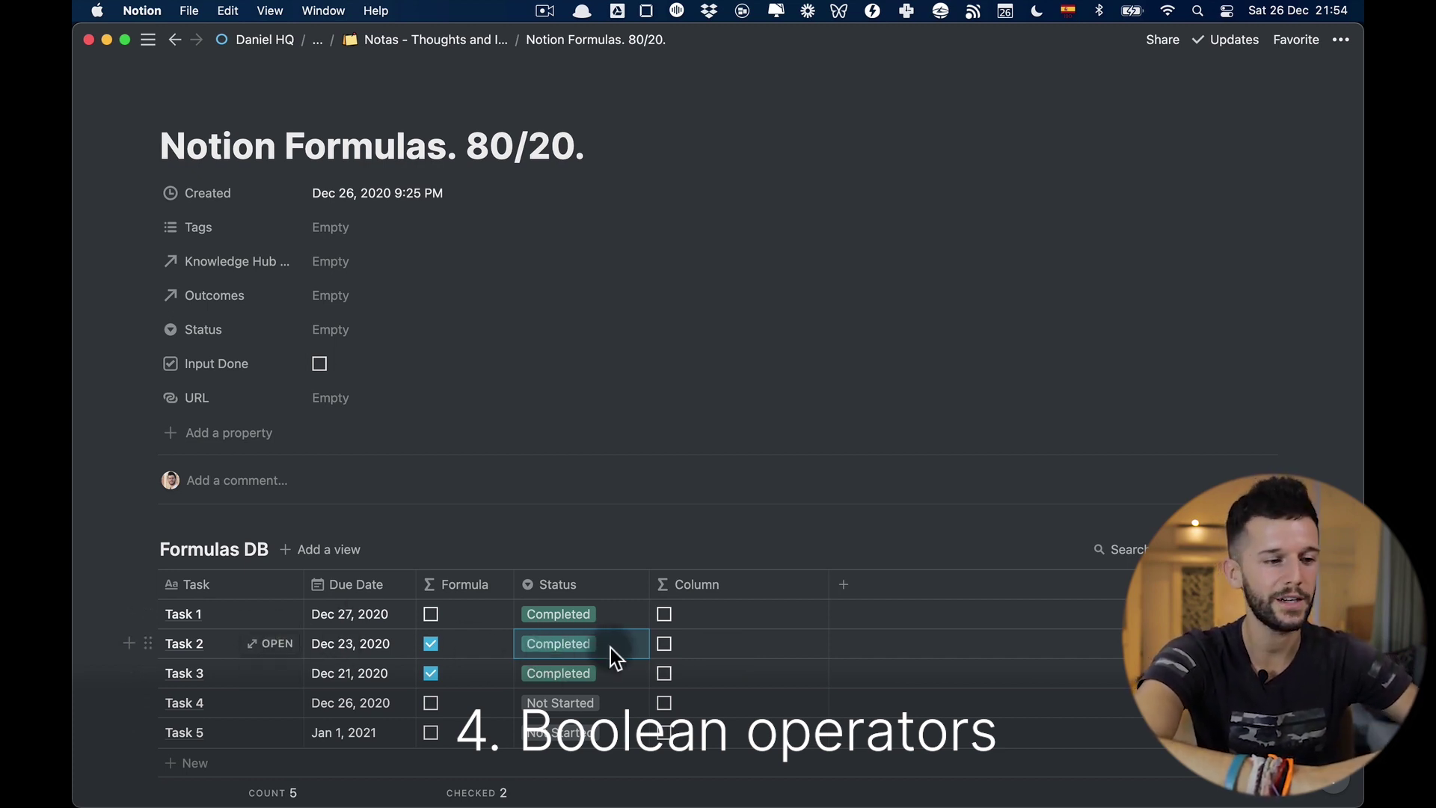
left_click(564, 648)
left_click(582, 699)
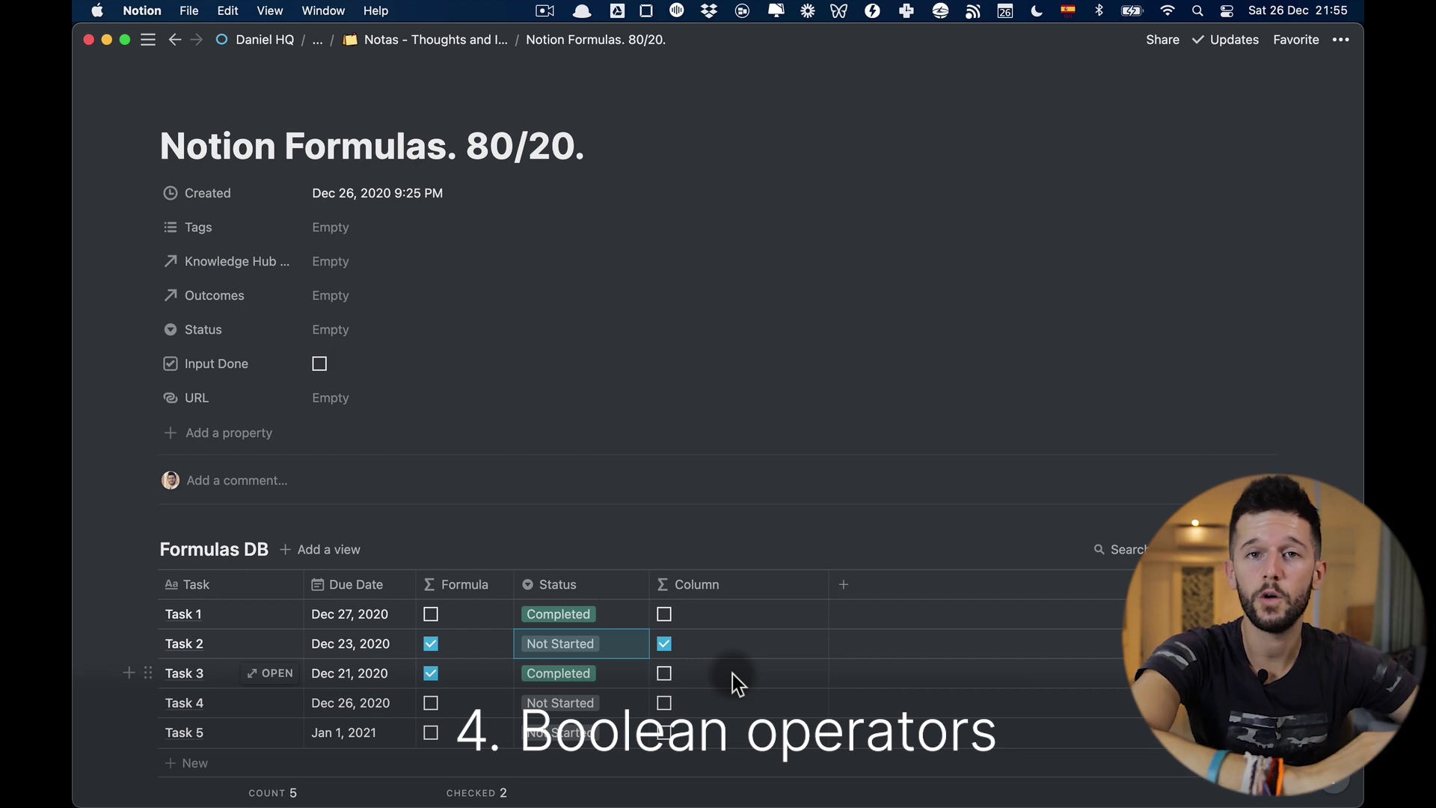
Step: Replace and( with or( in the Column formula and apply it
left_click(695, 644)
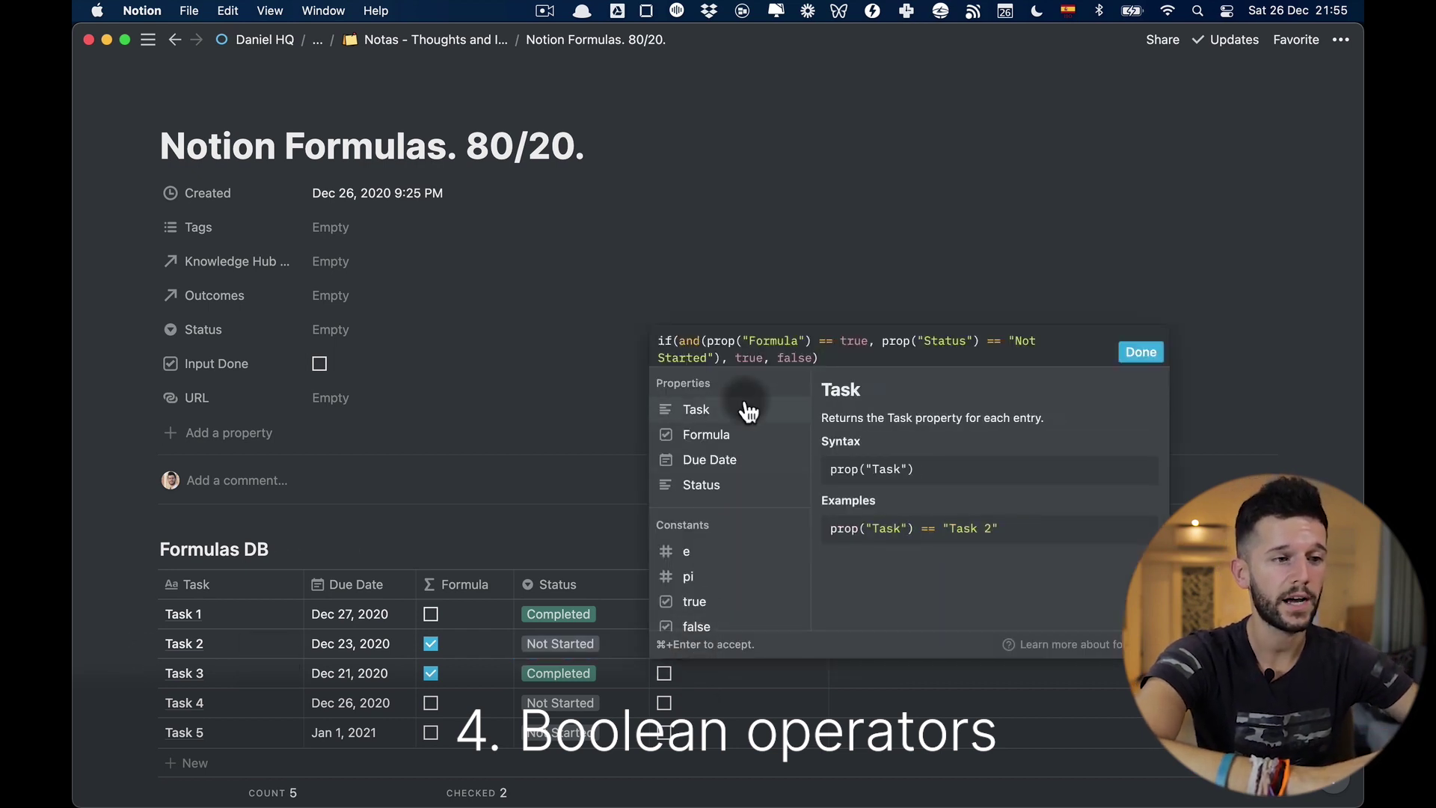
left_click(702, 340)
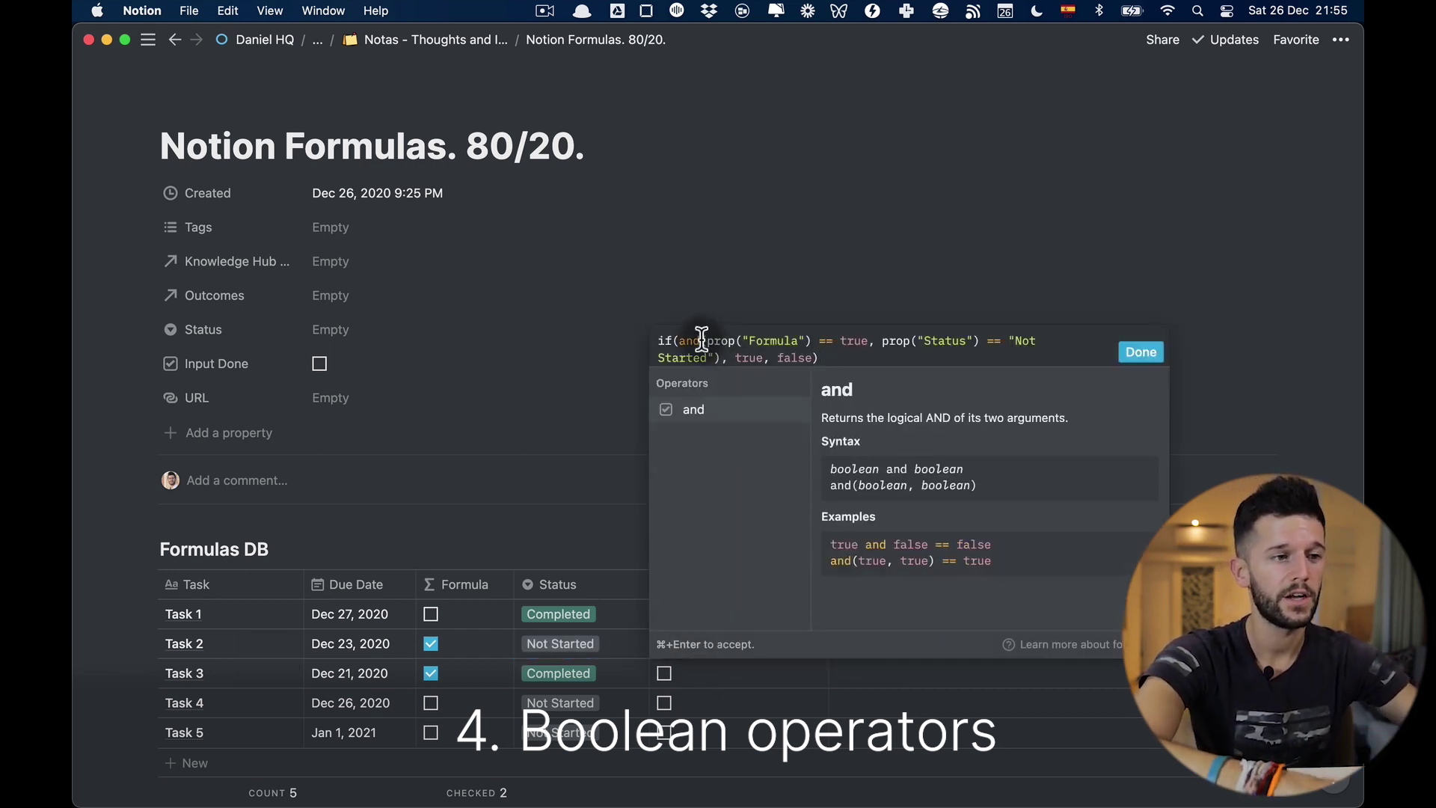
key("BackSpace")
key("BackSpace")
key("BackSpace")
type("or")
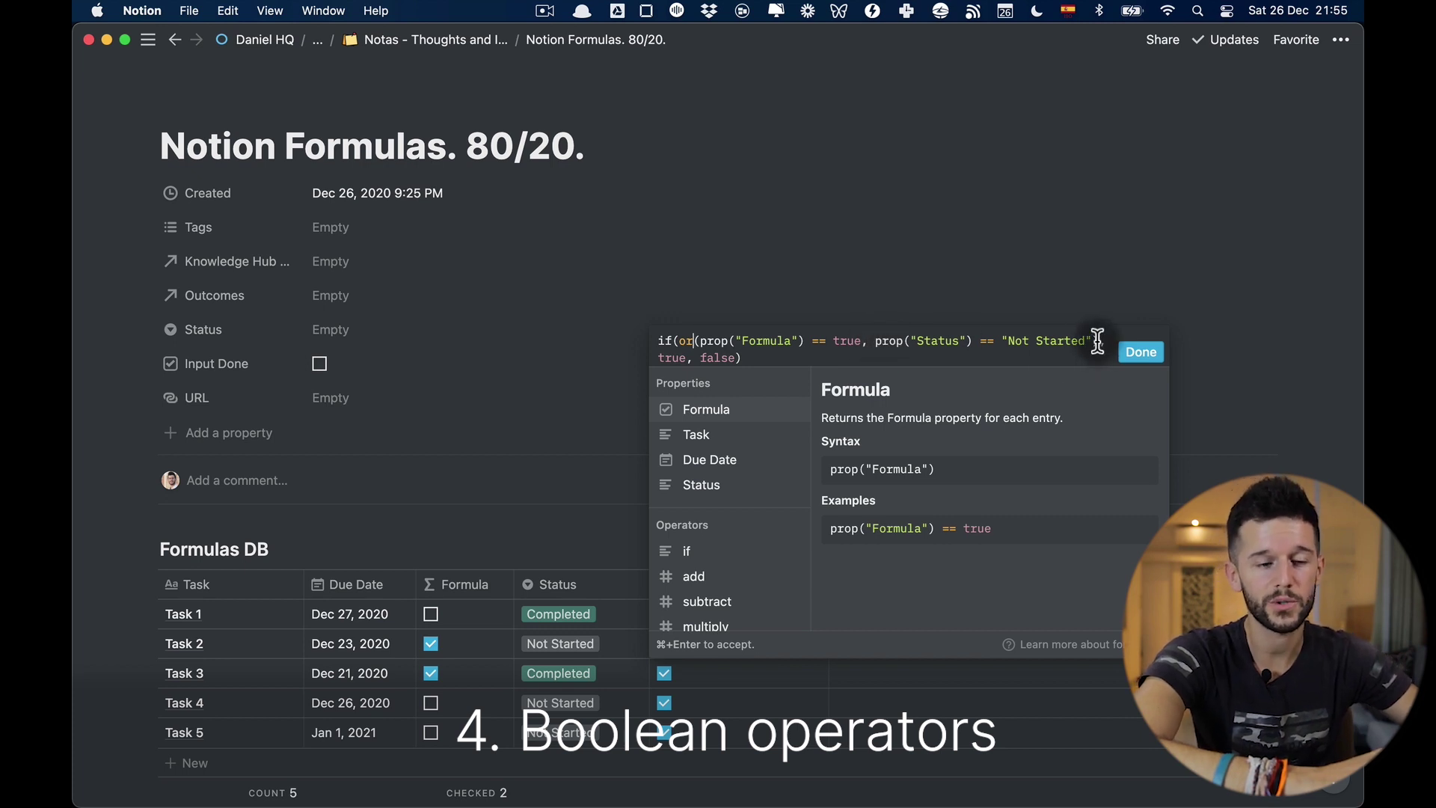
left_click_drag(1102, 340, 696, 343)
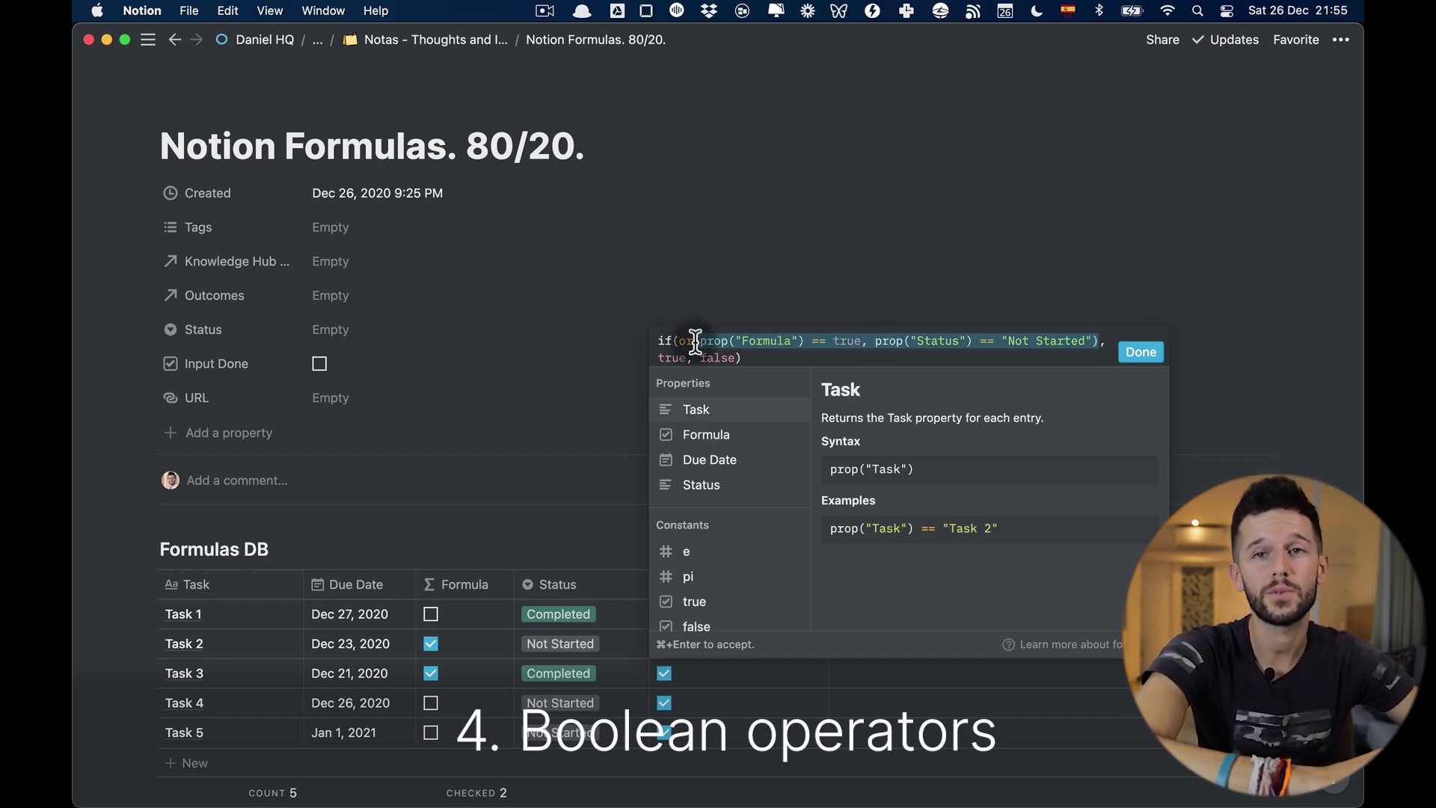
left_click(736, 341)
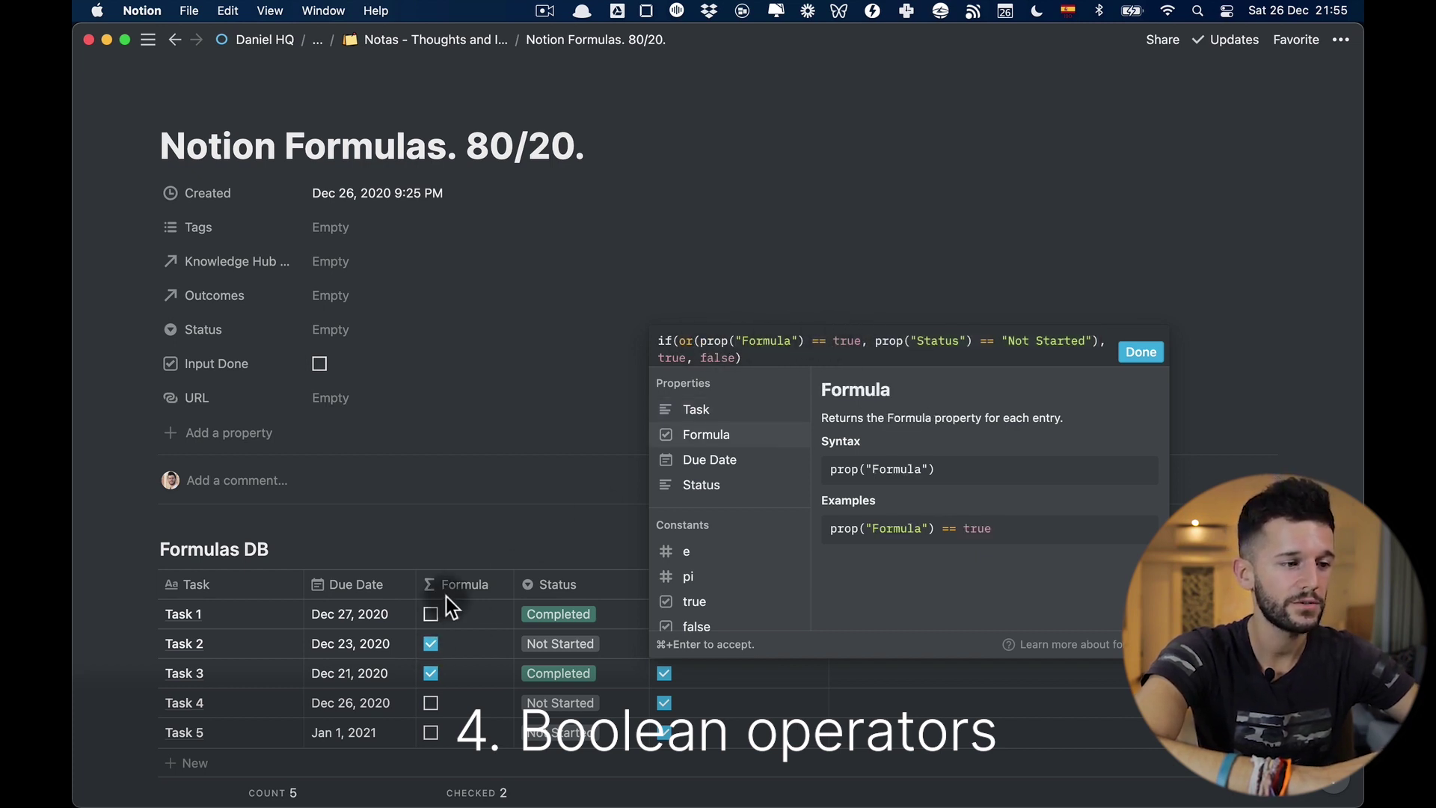
left_click(645, 646)
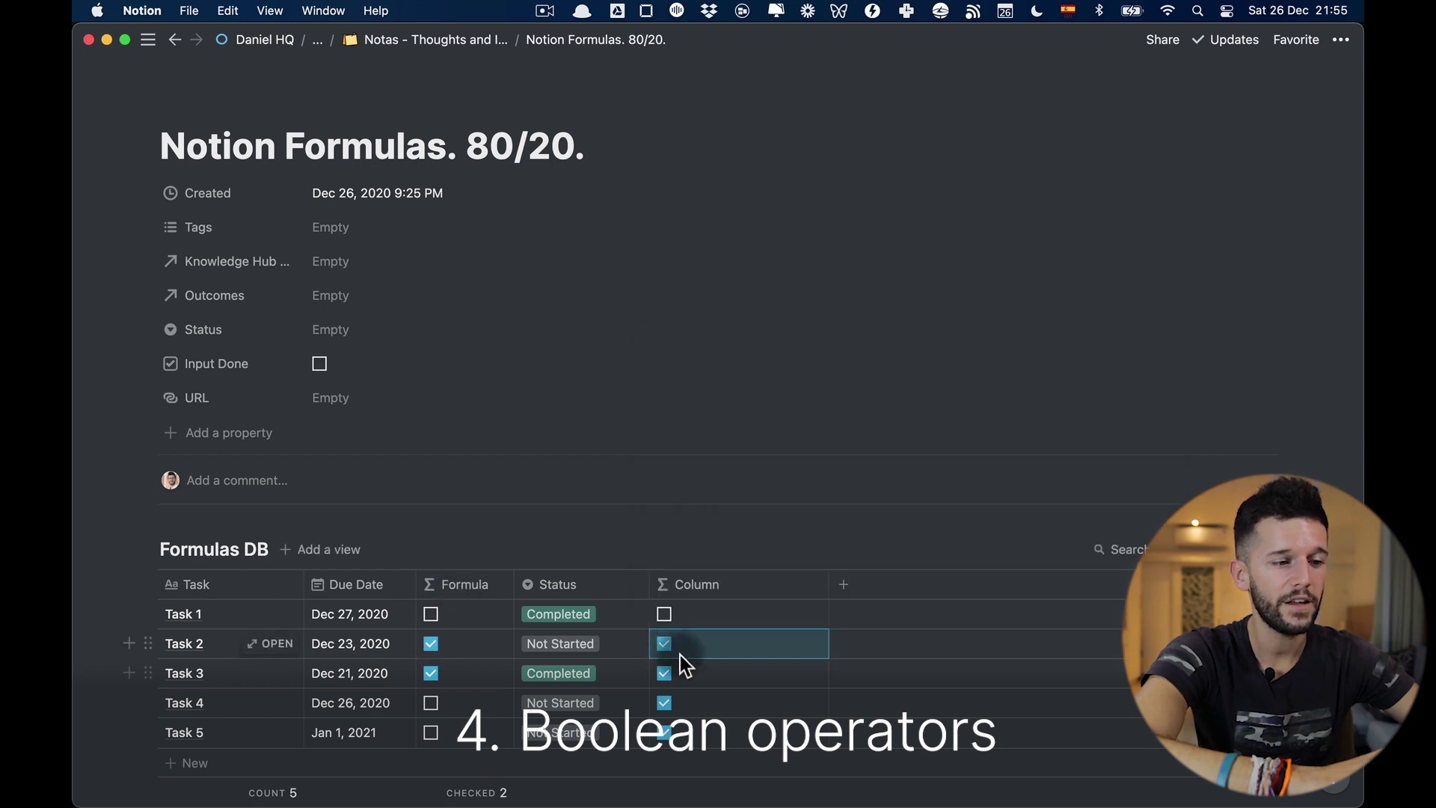
Step: Reopen the Column formula twice to verify the or() version, closing it each time
left_click(667, 642)
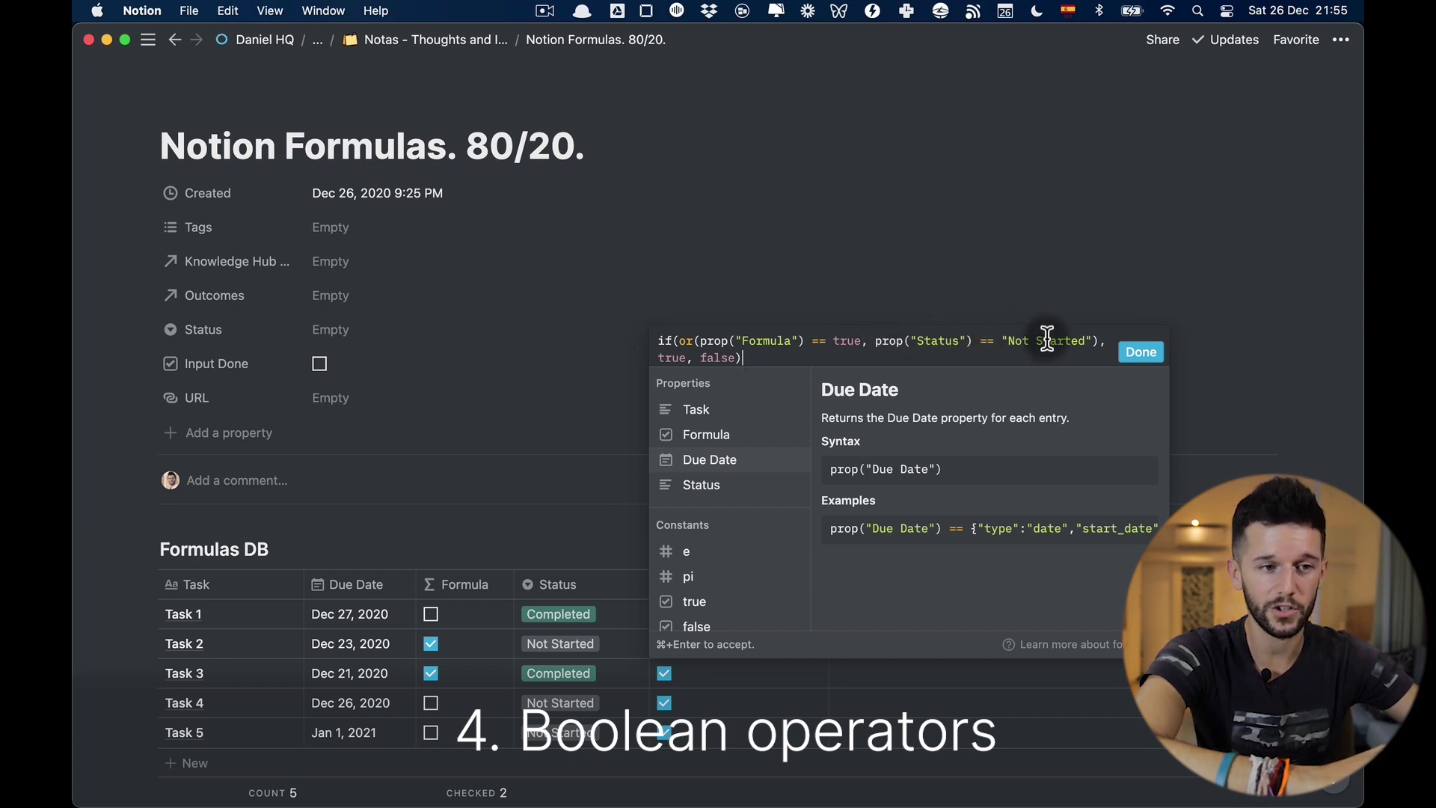
left_click(738, 694)
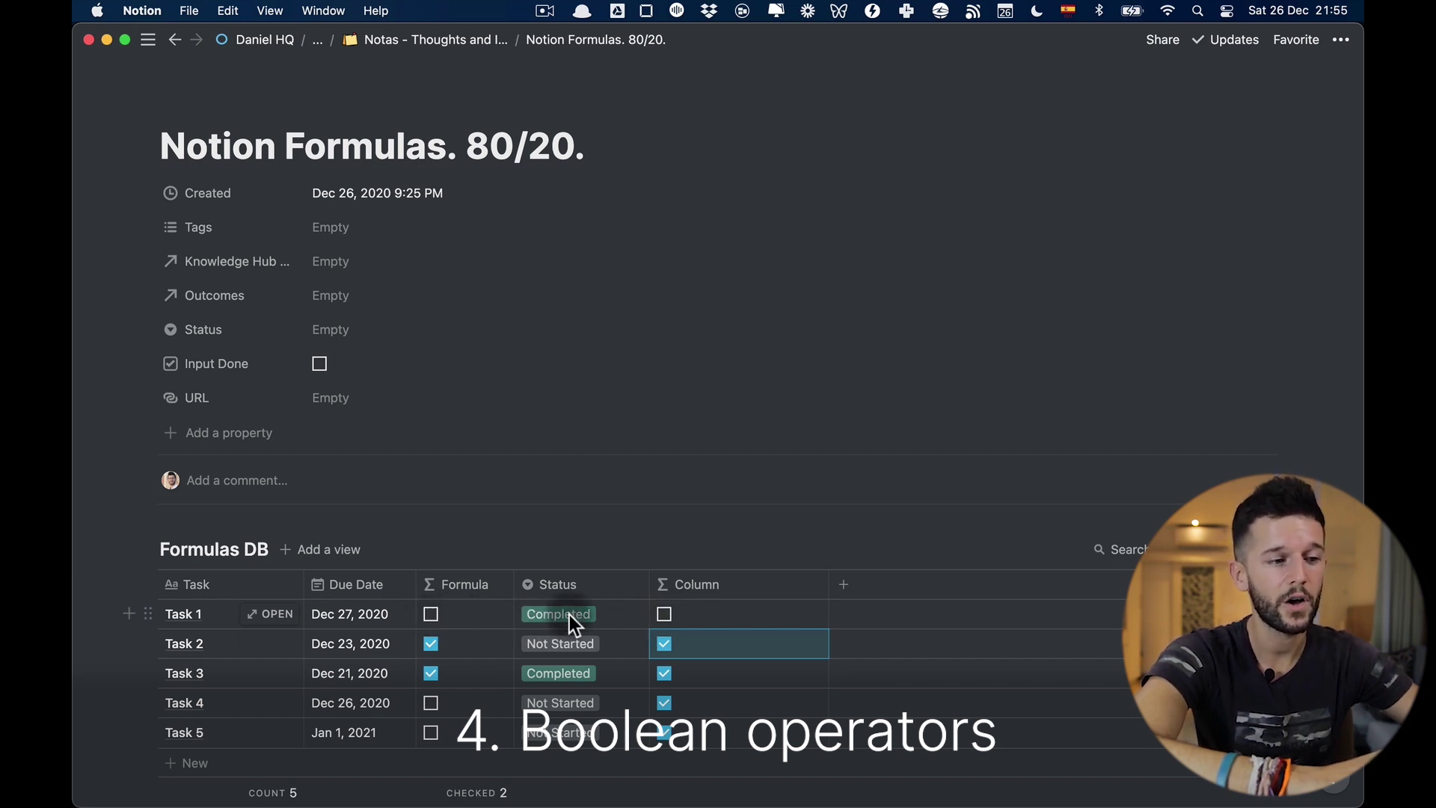
left_click(696, 614)
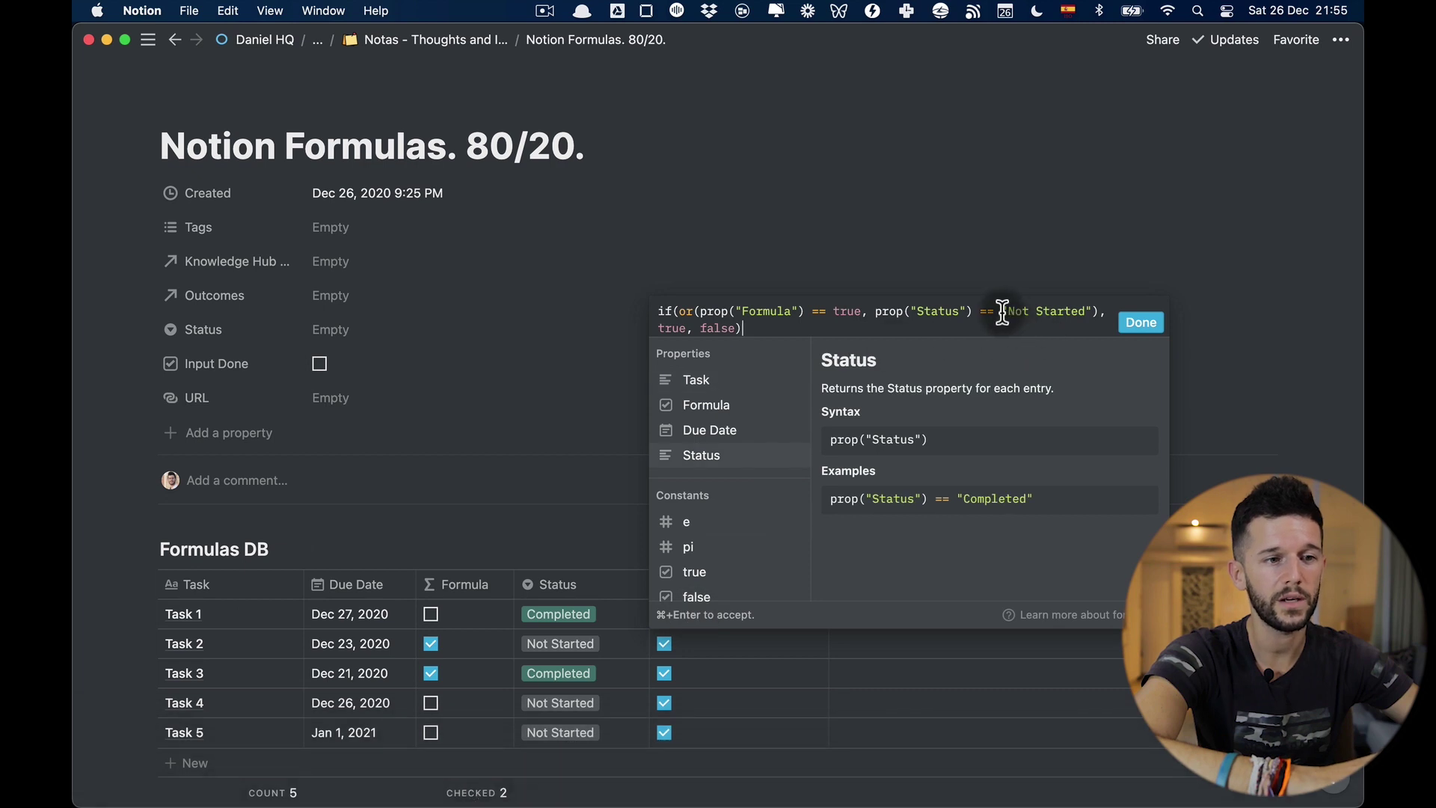
left_click(1140, 322)
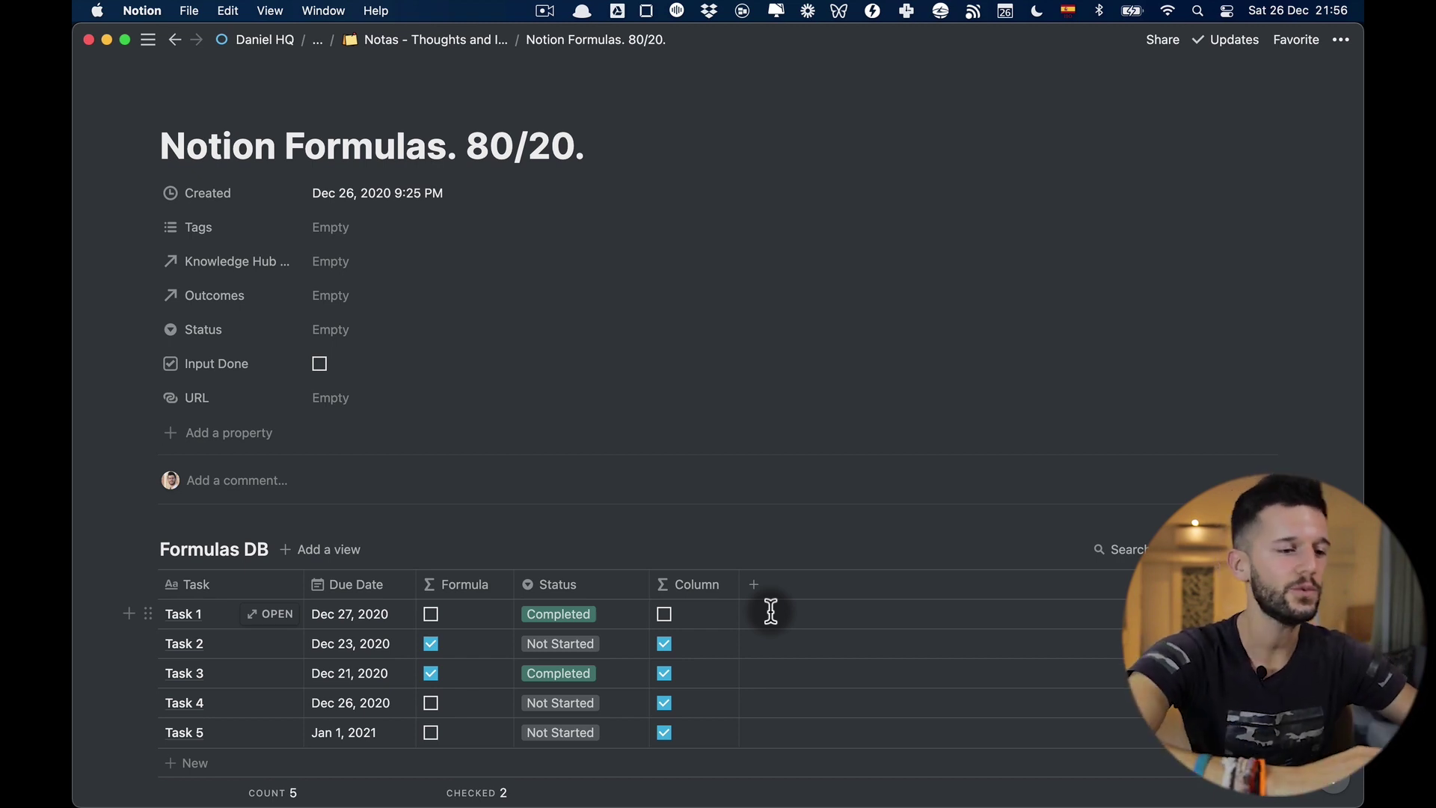
Step: Add a new table column named 'Days Overdue'
left_click(765, 591)
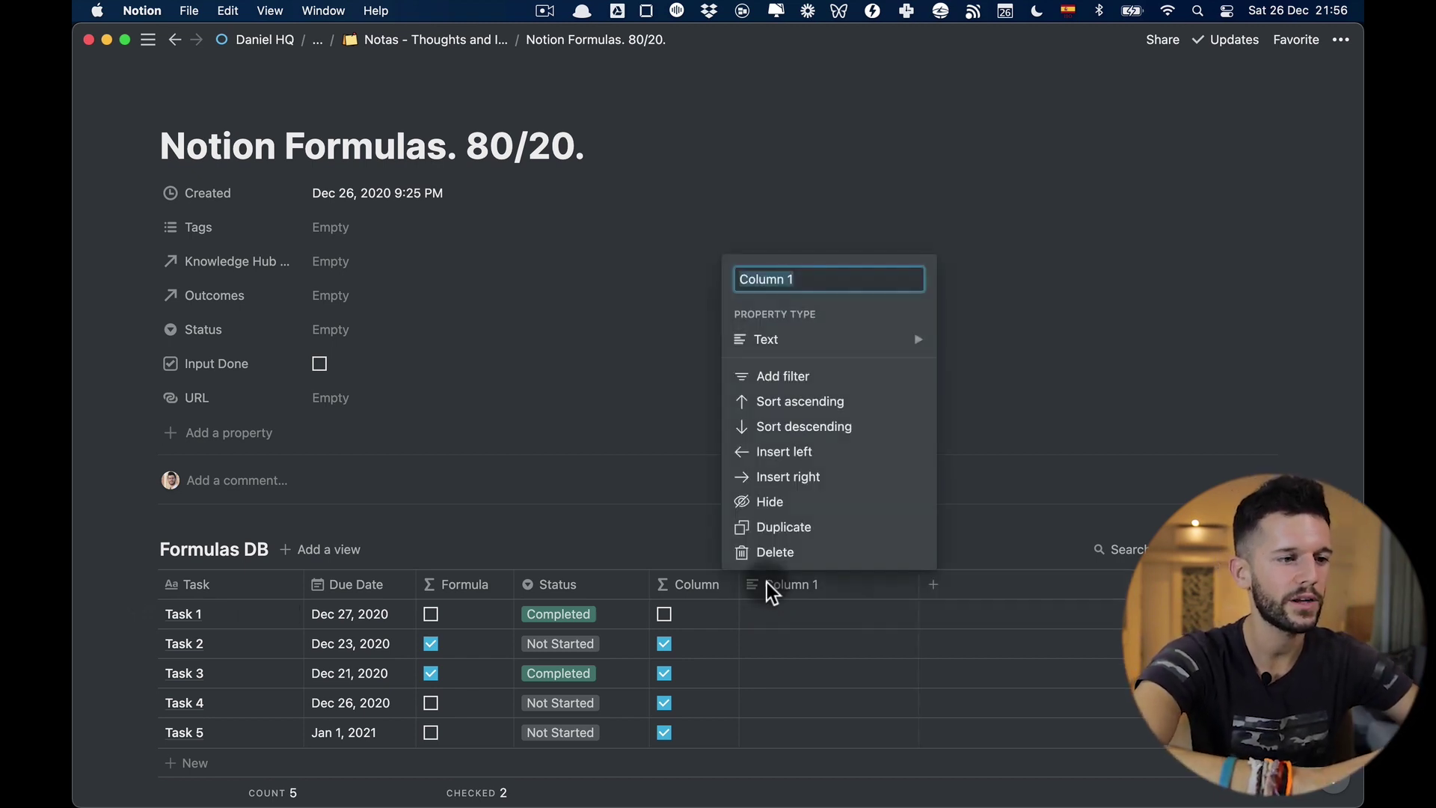
mouse_move(813, 329)
type("Da")
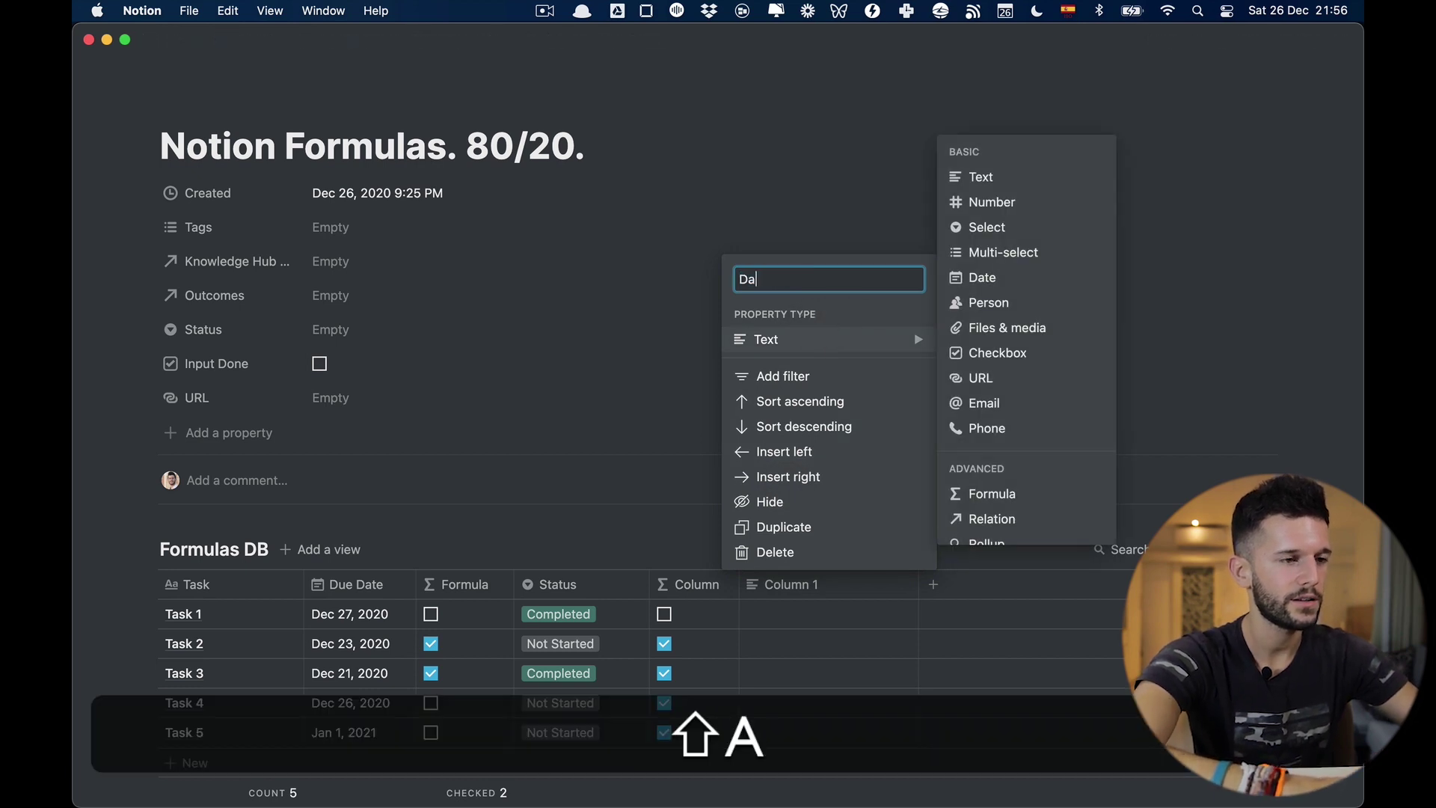
type("ys Overdue")
left_click(812, 616)
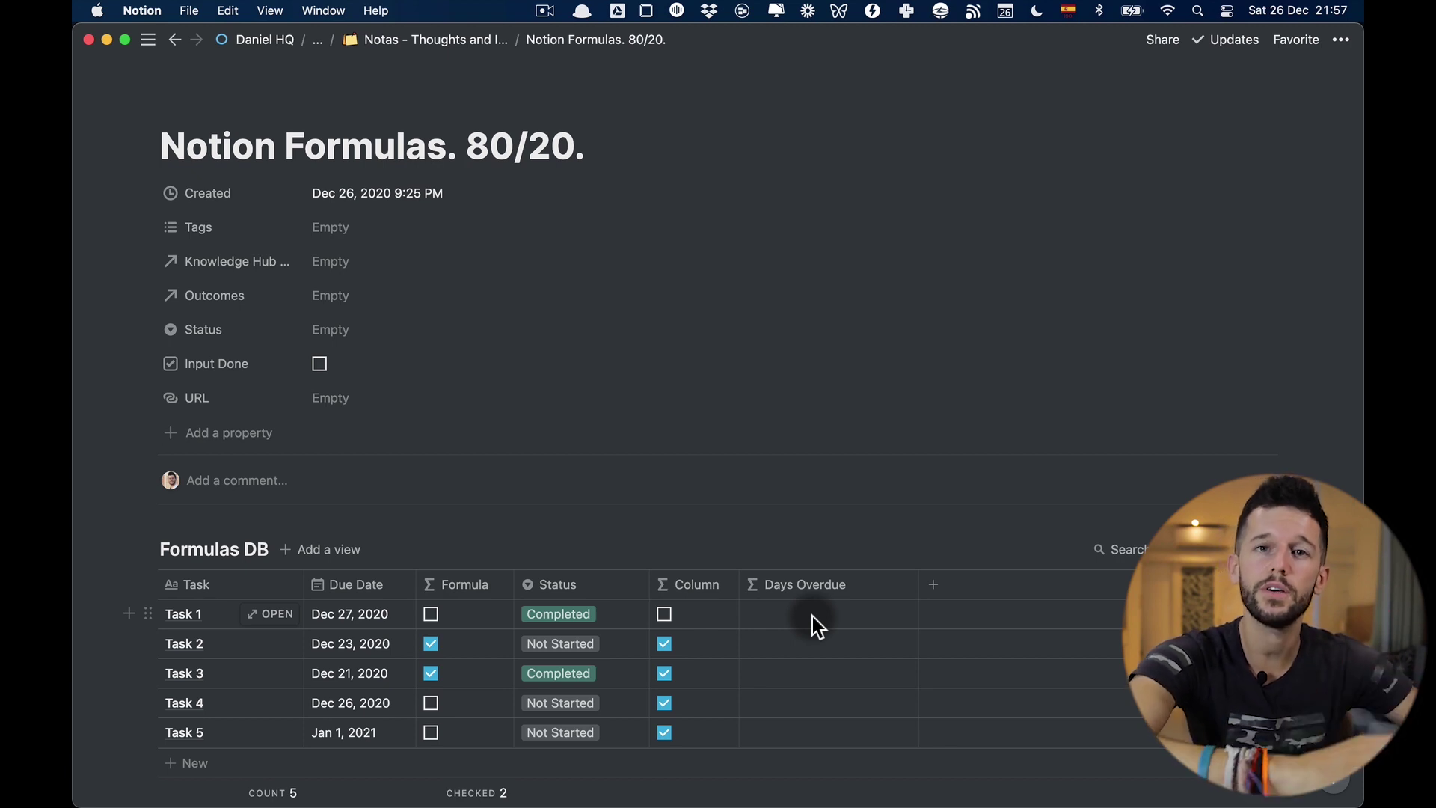
Step: Add a 'Days' formula column with dateBetween(prop("Due Date"), now(), "days")
left_click(934, 584)
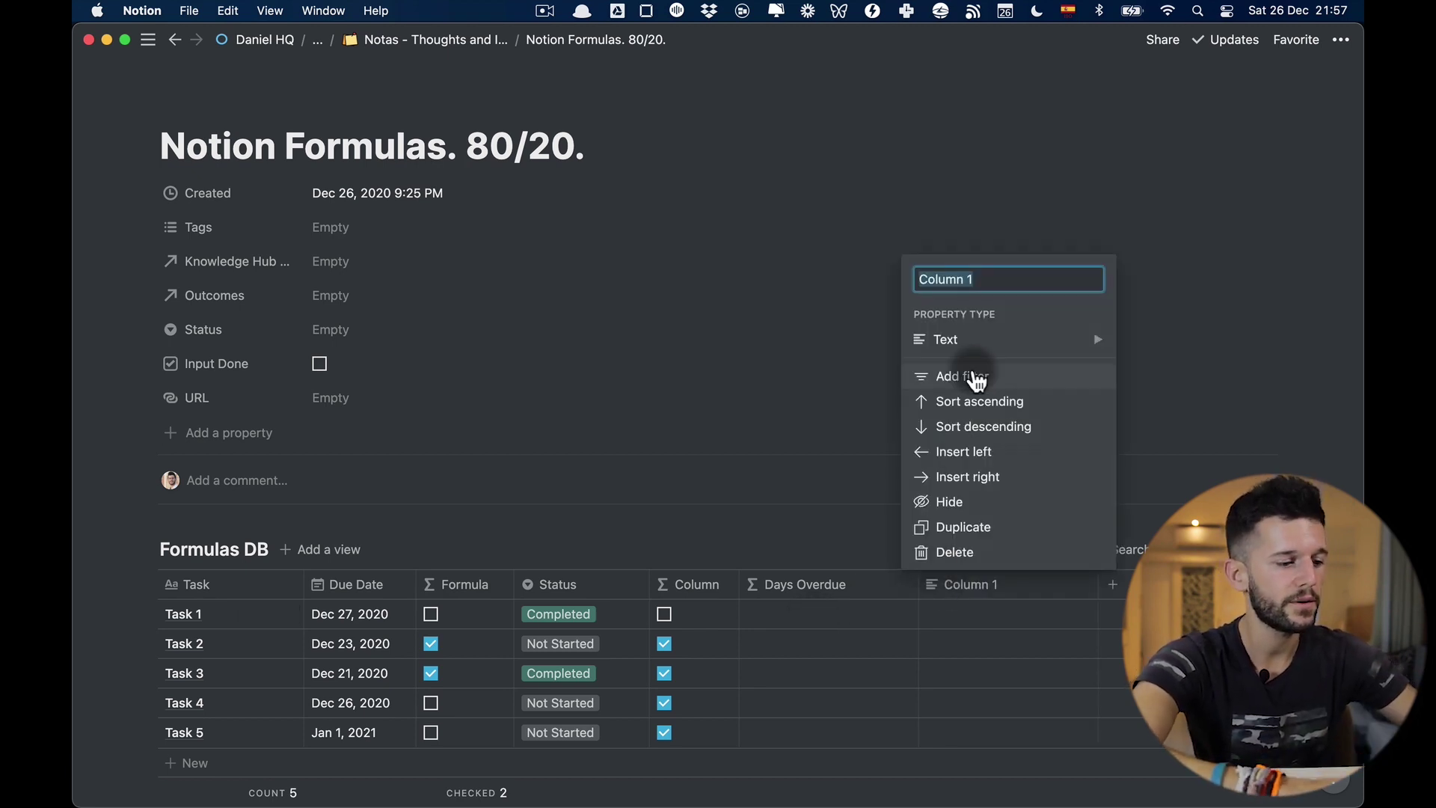
type("Days")
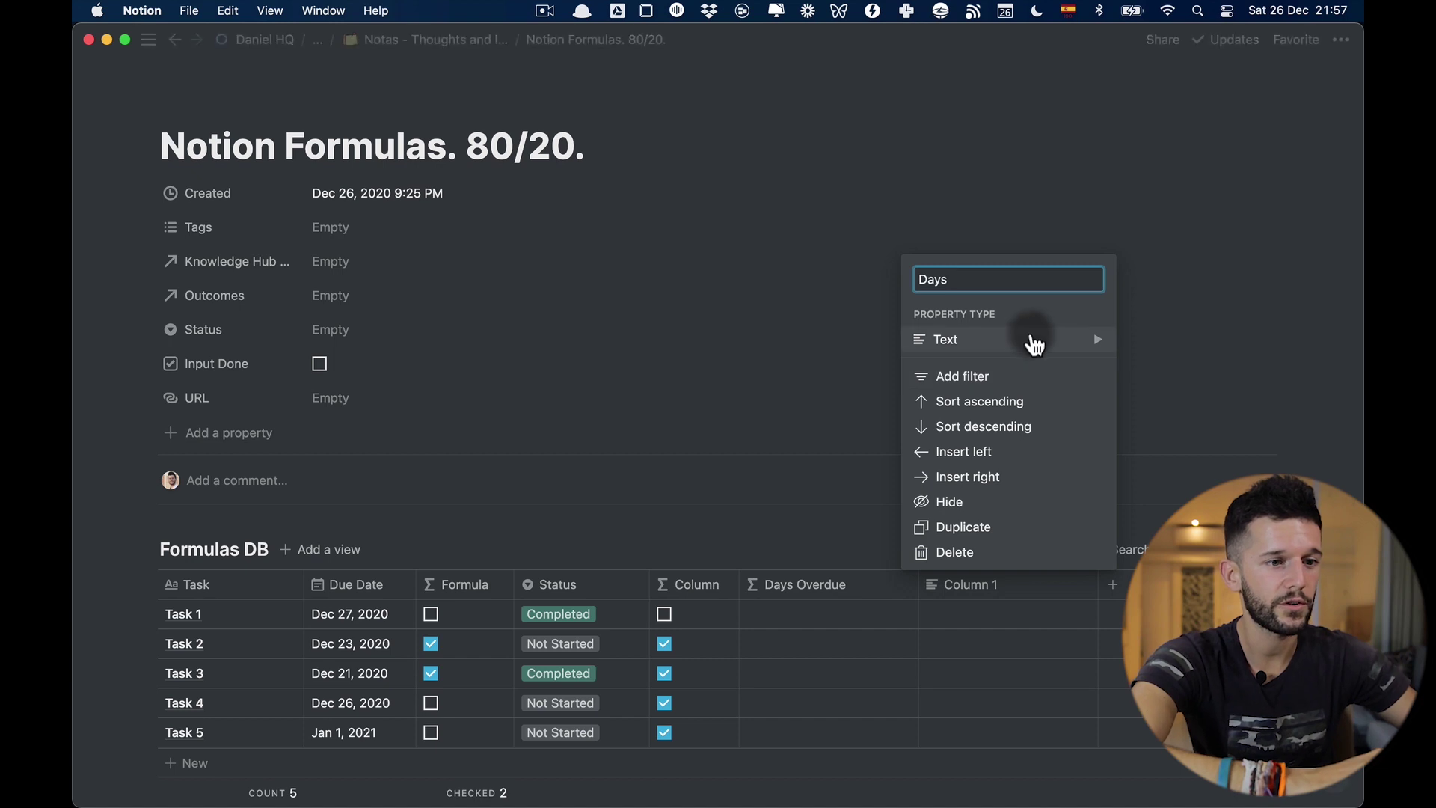
mouse_move(1038, 346)
left_click(1167, 494)
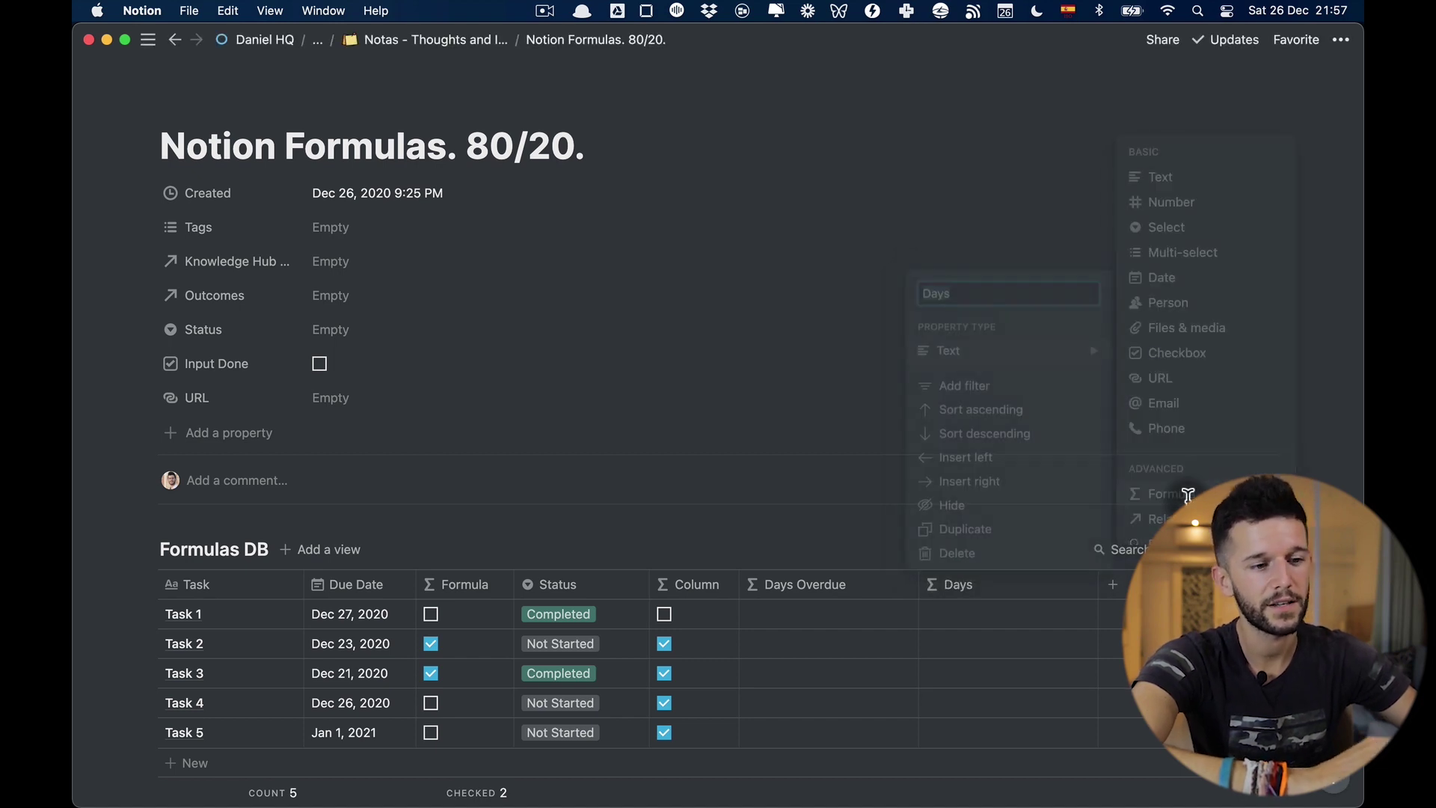
left_click(965, 612)
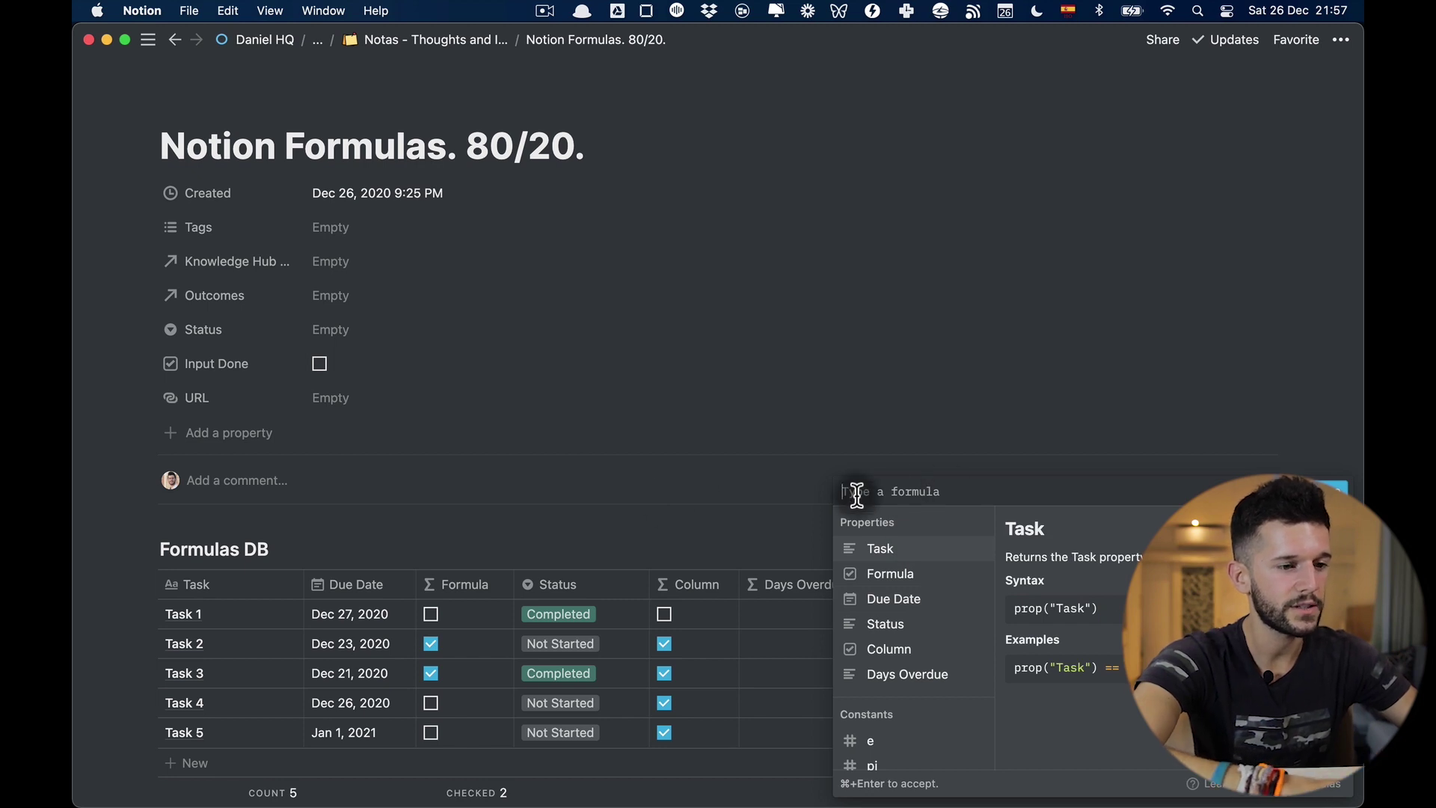
type("date")
key("Down")
key("Down")
key("Down")
key("Return")
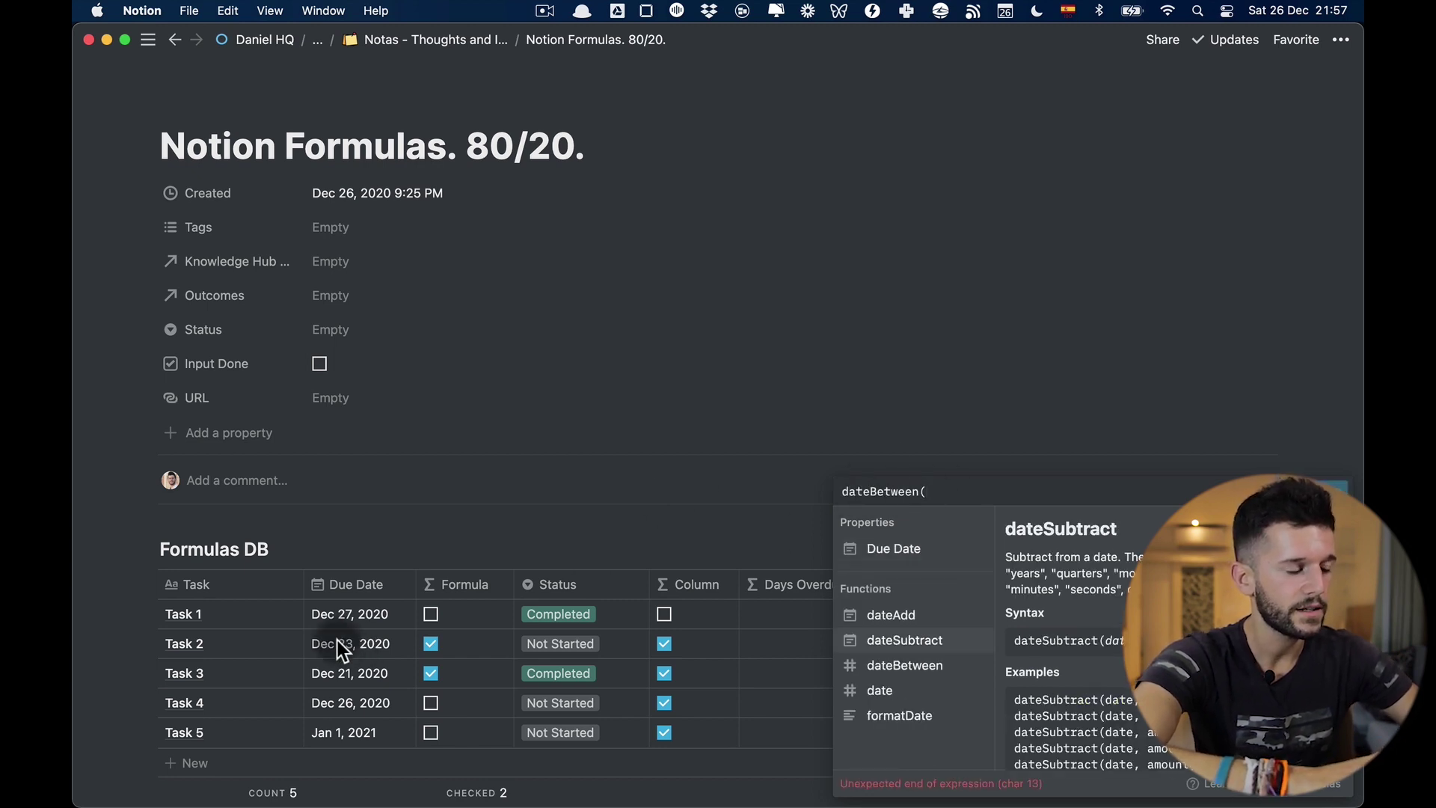
left_click(896, 552)
type(", now")
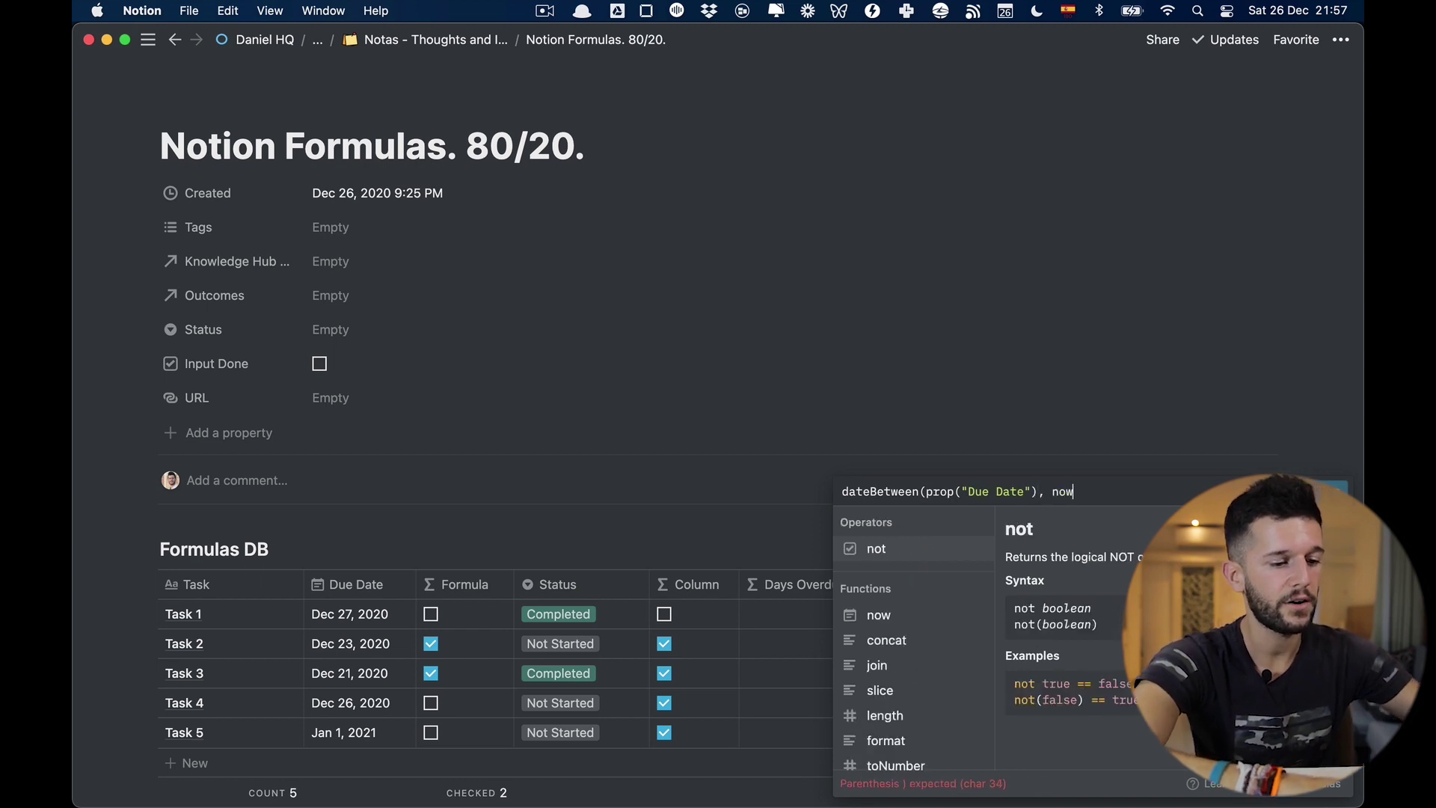
type("(), \"days\"")
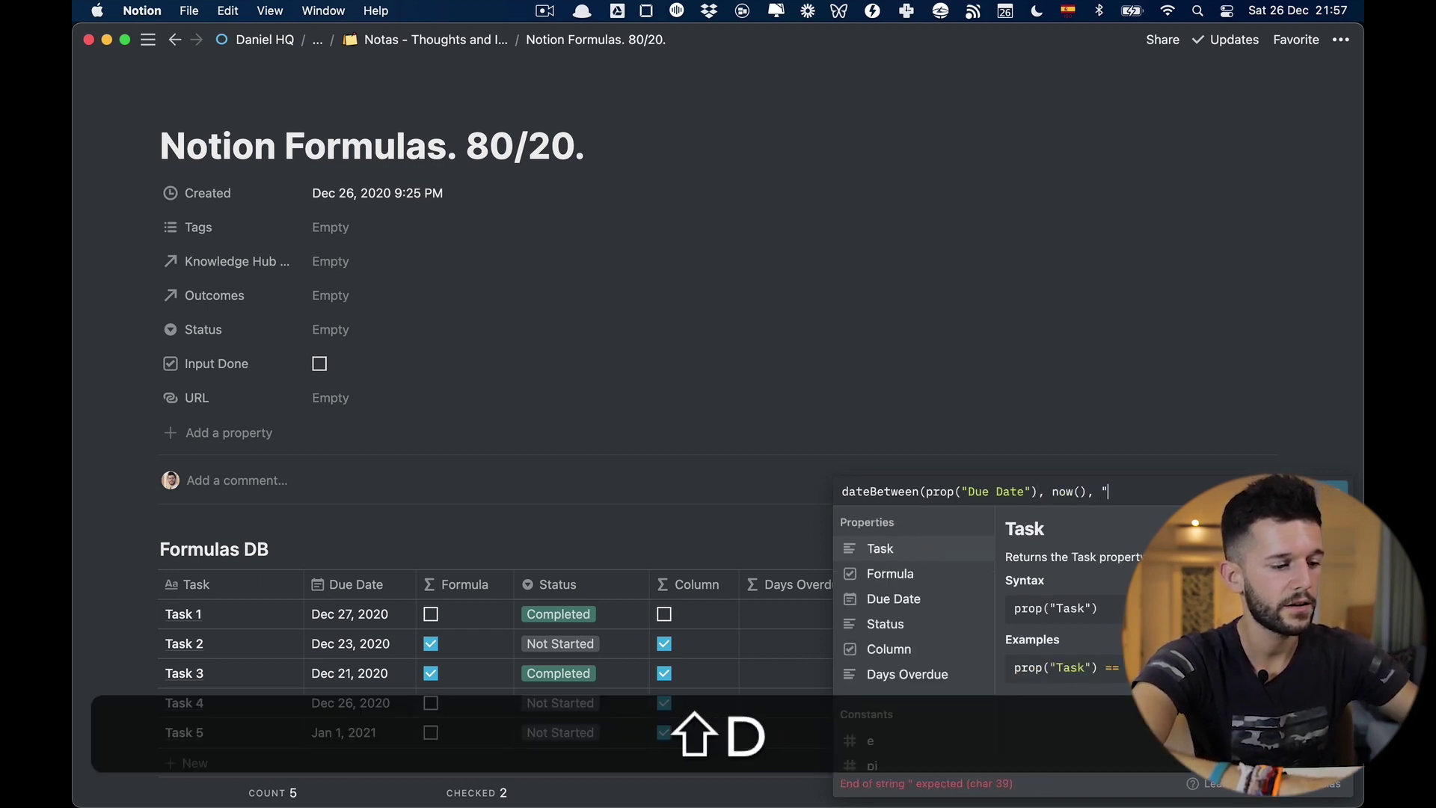
type(")")
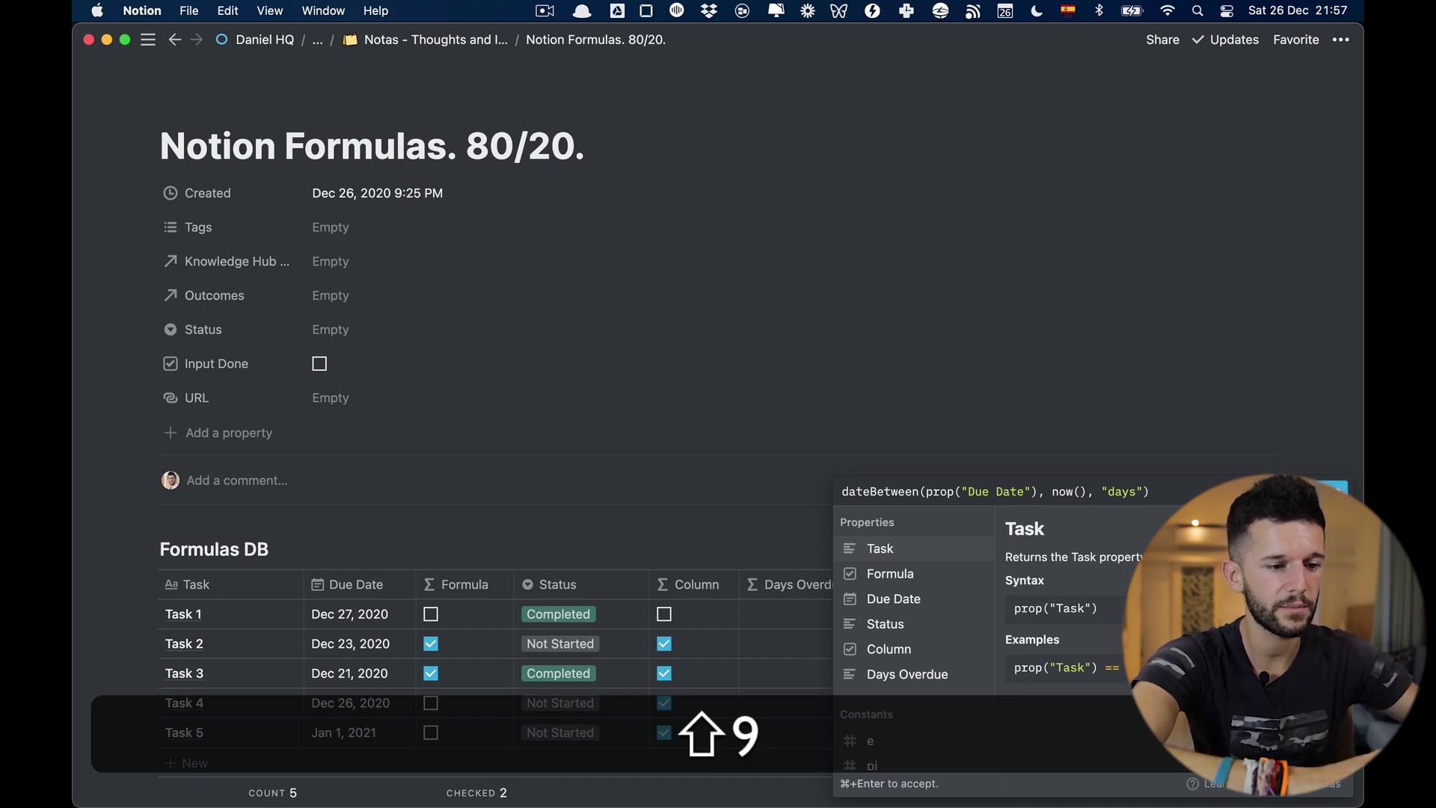
key("Return")
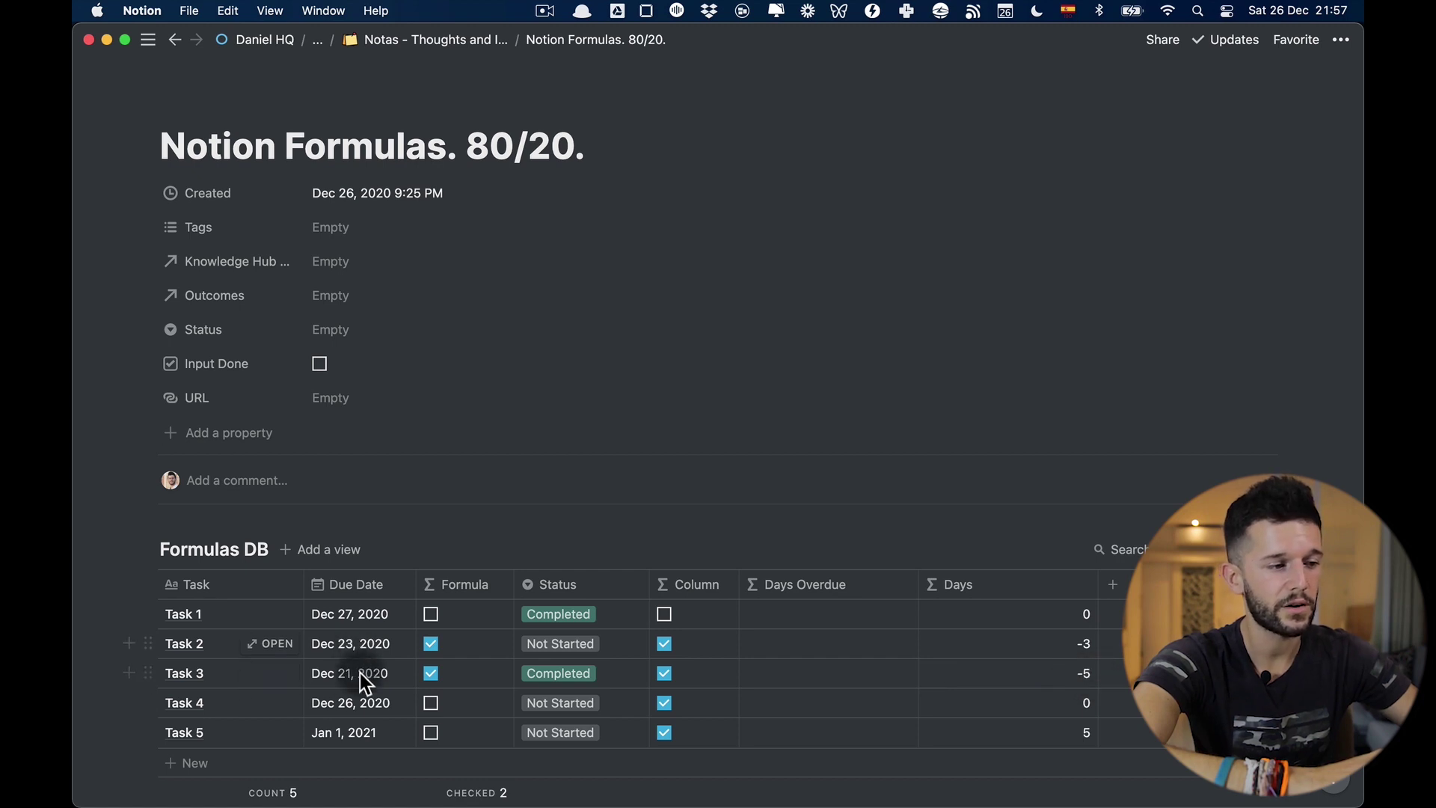
Step: Swap the Days formula's arguments to dateBetween(now(), prop("Due Date"), "days")
left_click(1054, 647)
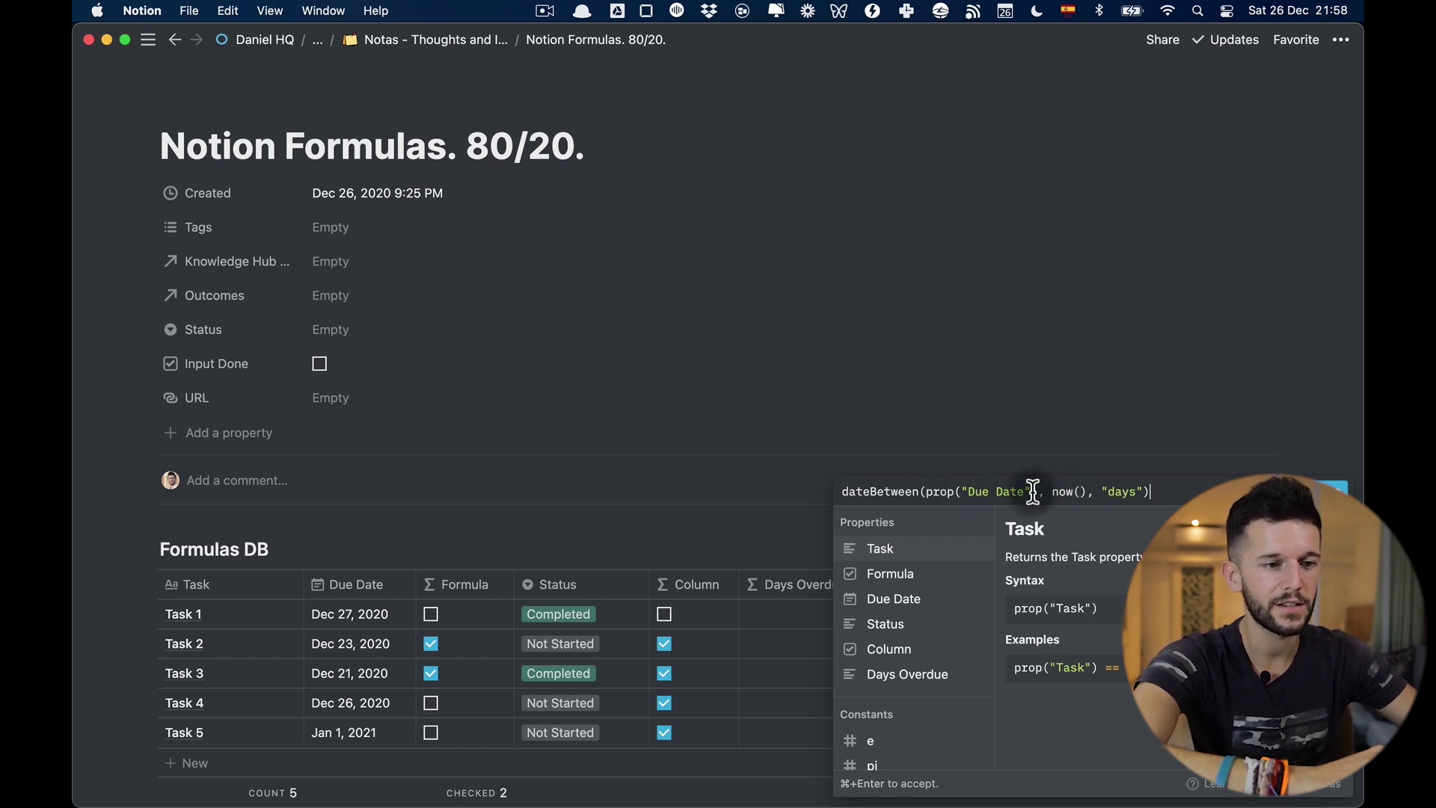
left_click_drag(1037, 493, 928, 493)
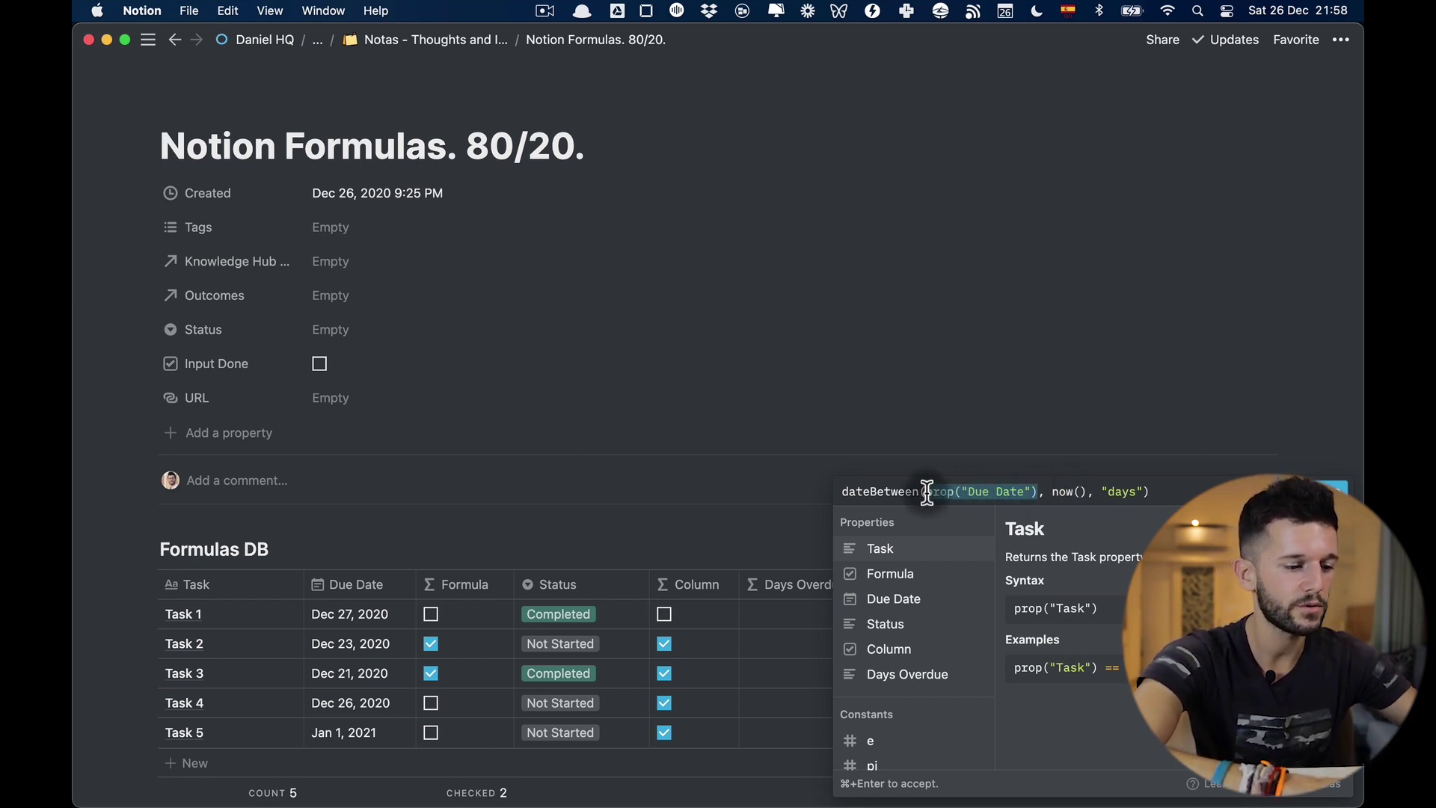
key("BackSpace")
type("now ()")
left_click(1021, 491)
key("BackSpace")
key("BackSpace")
key("BackSpace")
key("BackSpace")
key("BackSpace")
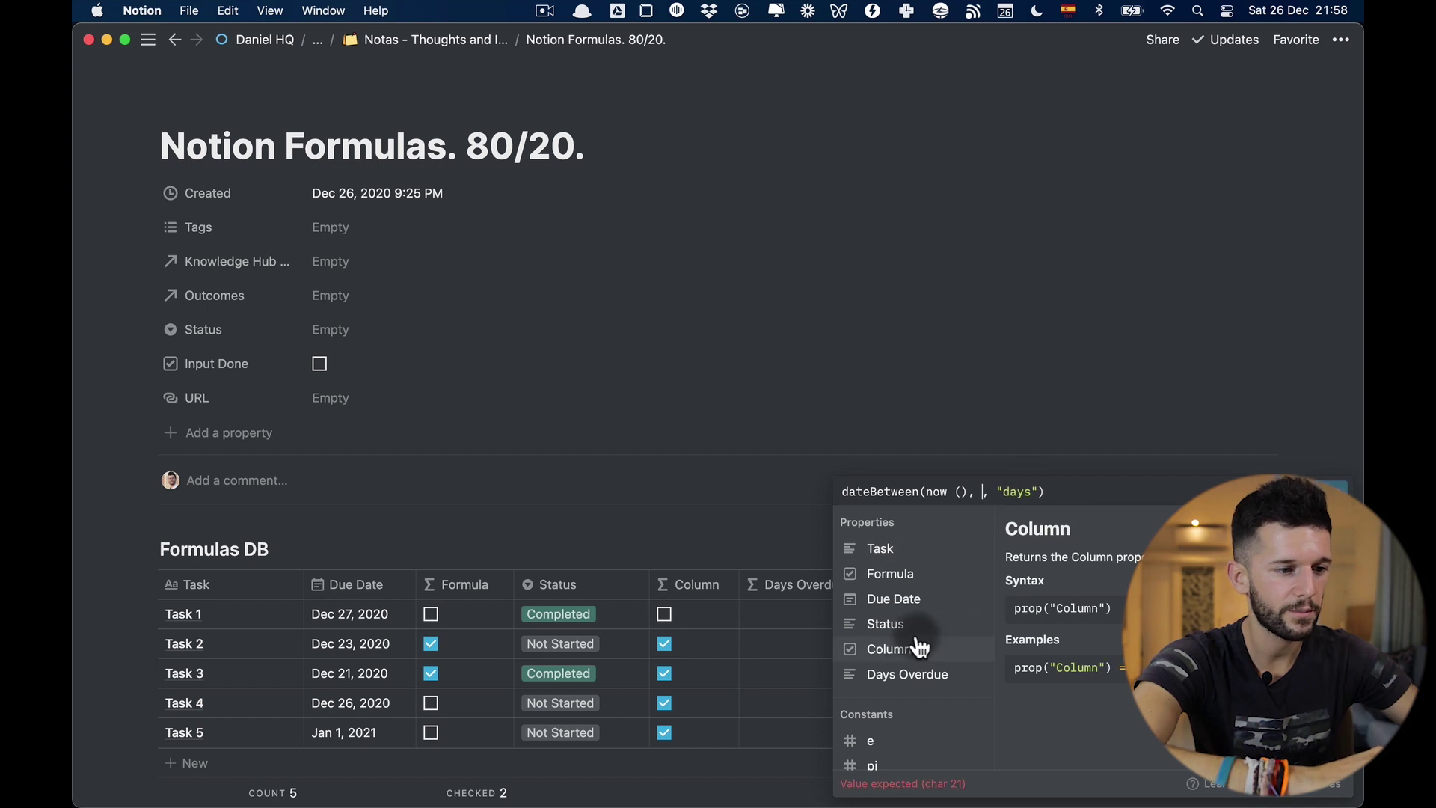
left_click(894, 606)
key("Return")
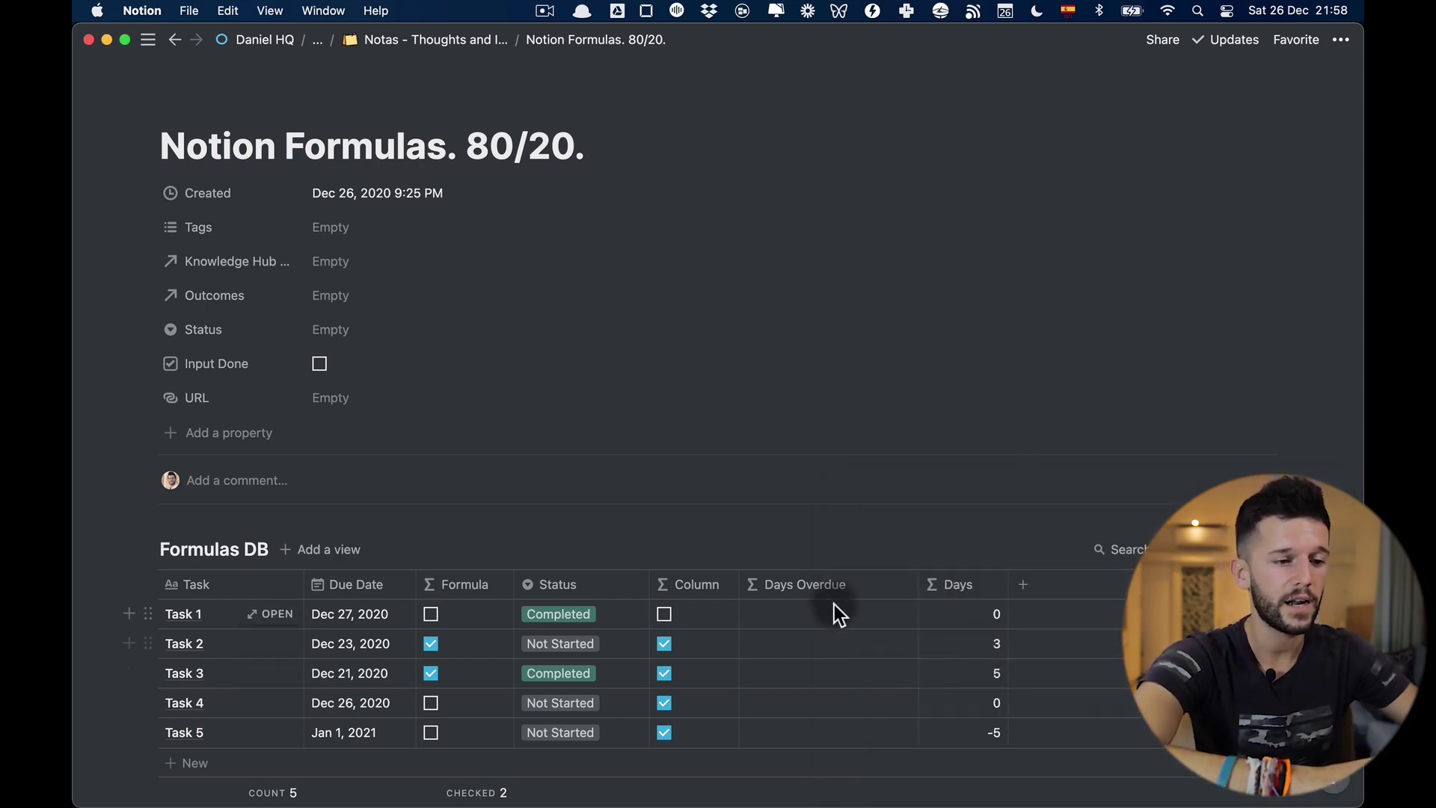
Step: Copy the full Days formula to the clipboard
left_click(948, 653)
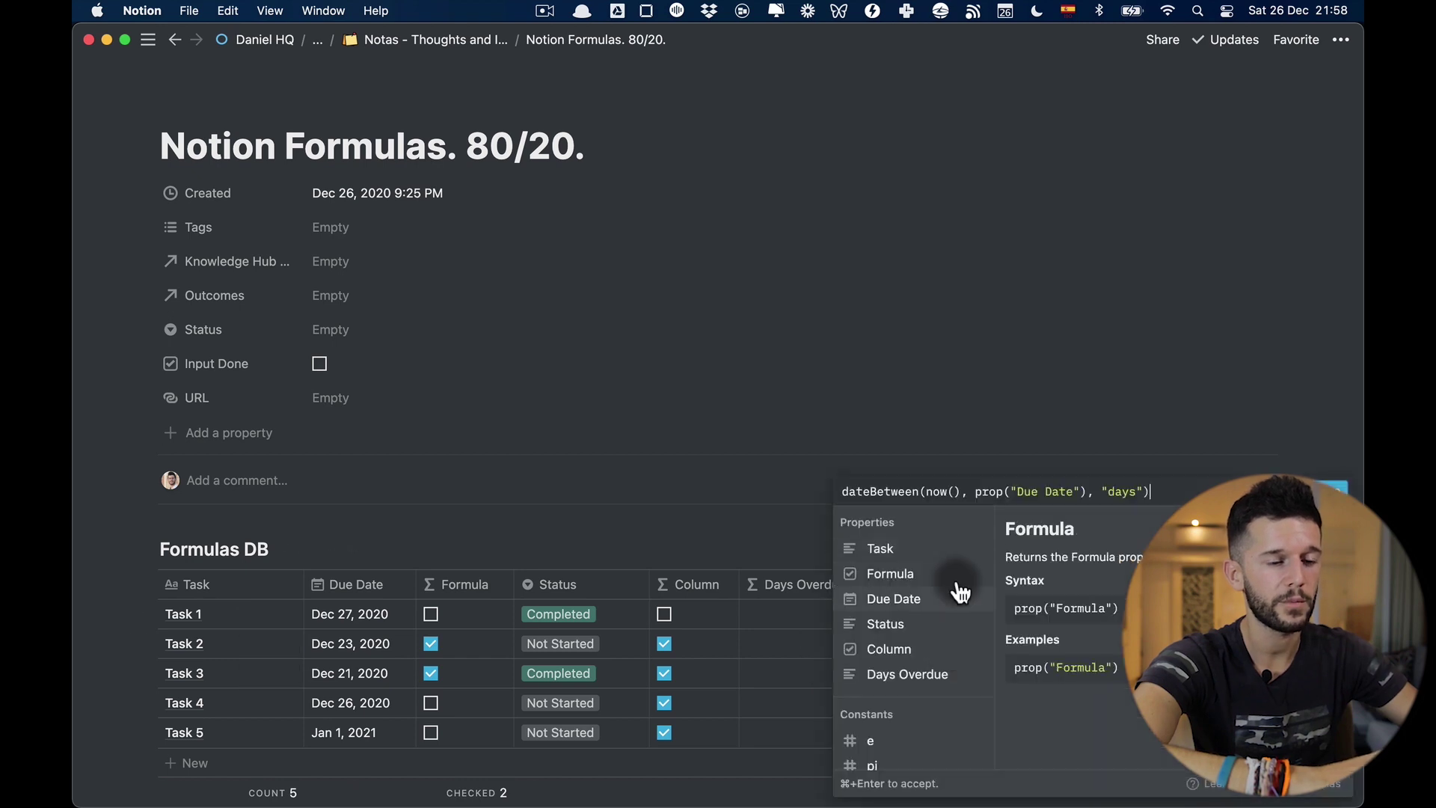
key("super+a")
key("super+c")
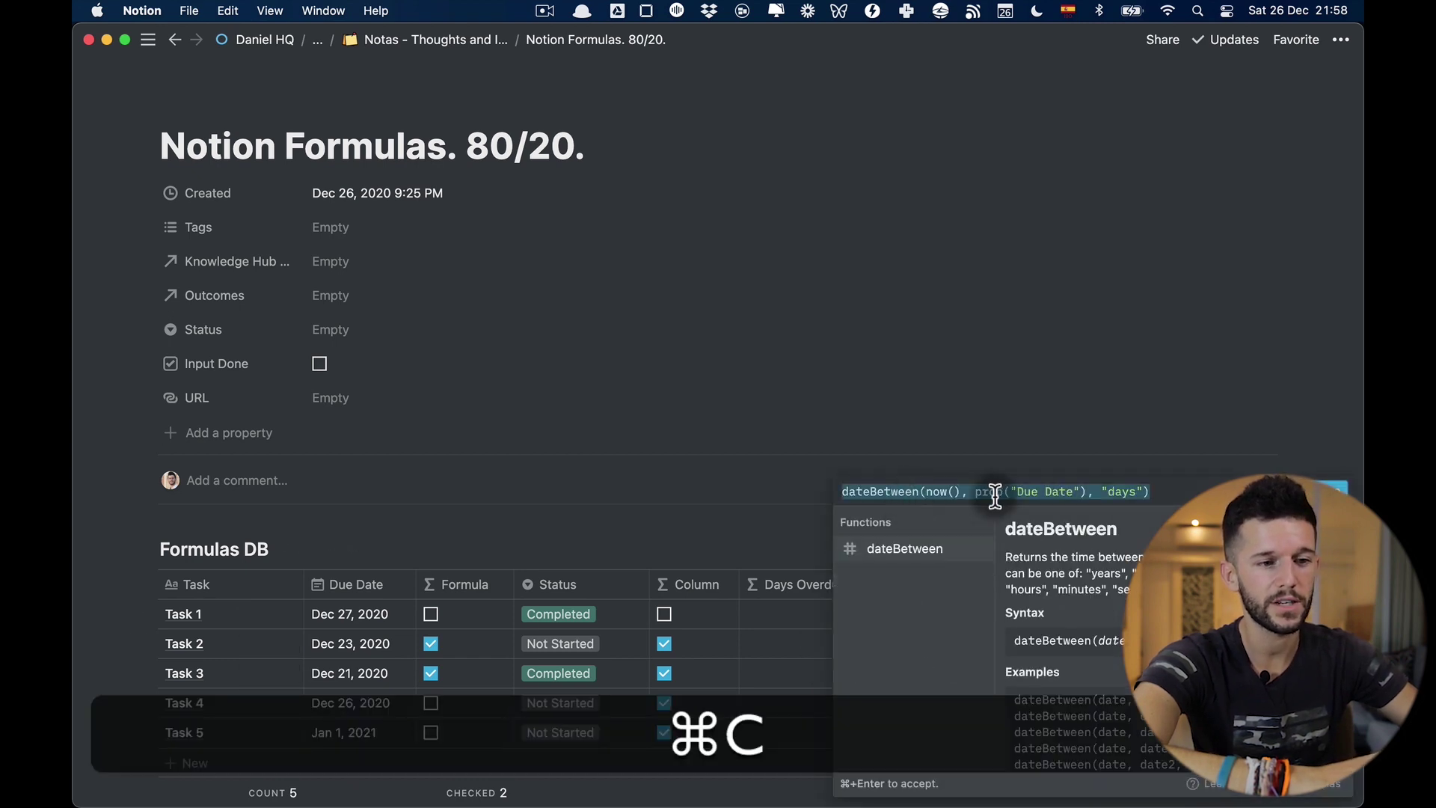
Step: Write the Days Overdue formula as if(prop("Formula") == true, pasted dateBetween expression, "")
key("Escape")
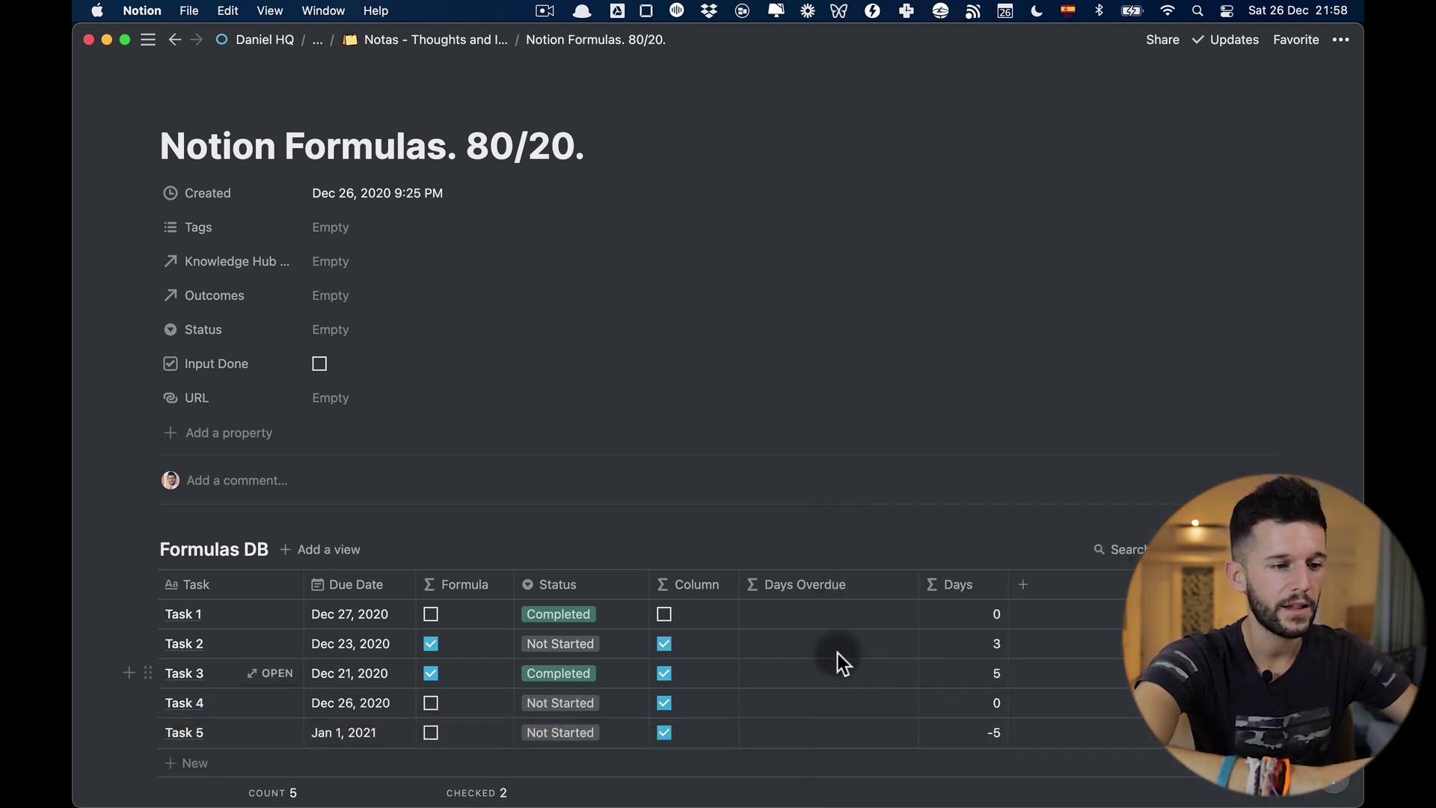
left_click(793, 642)
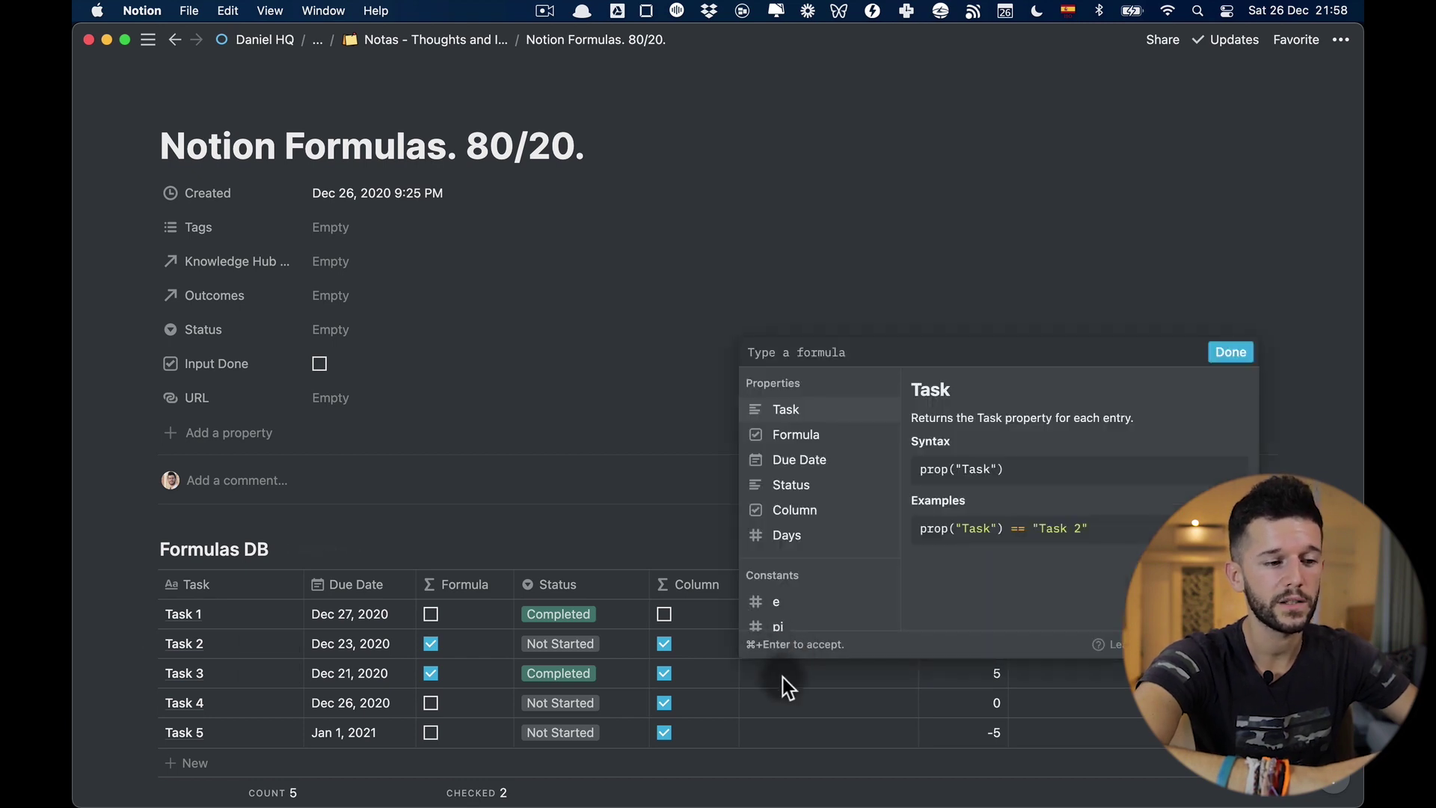
key("Escape")
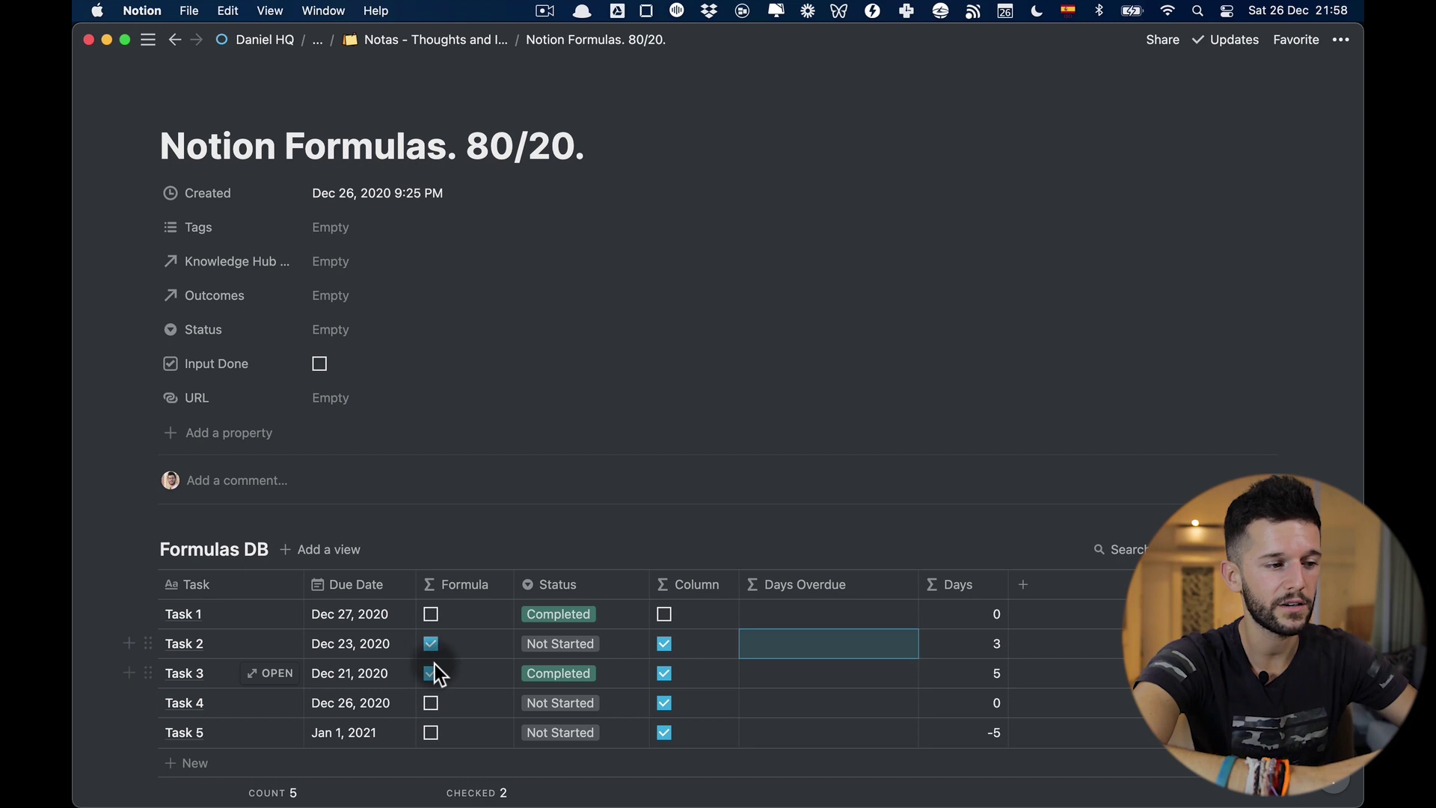
left_click(807, 643)
type("if(")
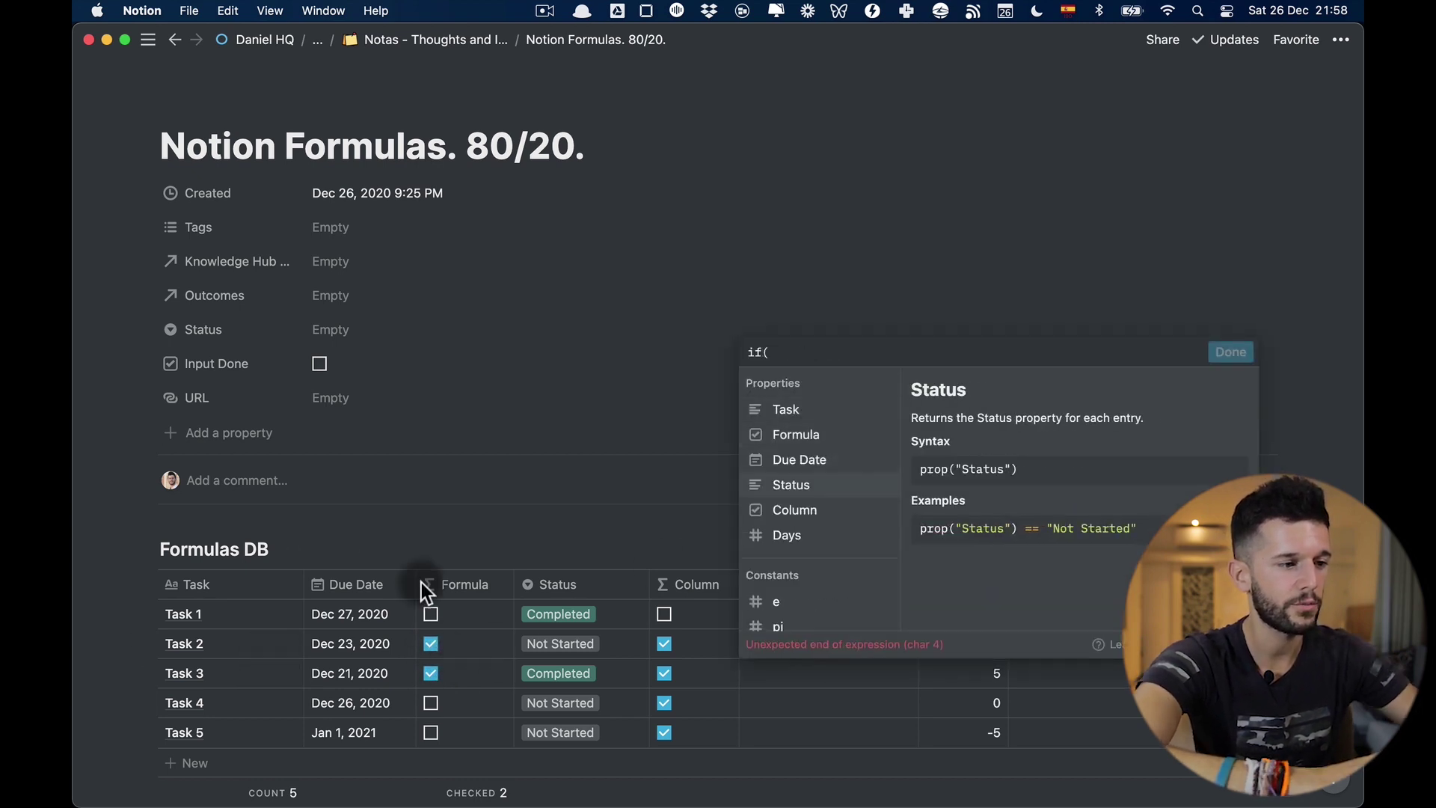
type("prop(\"Formula\") == true,")
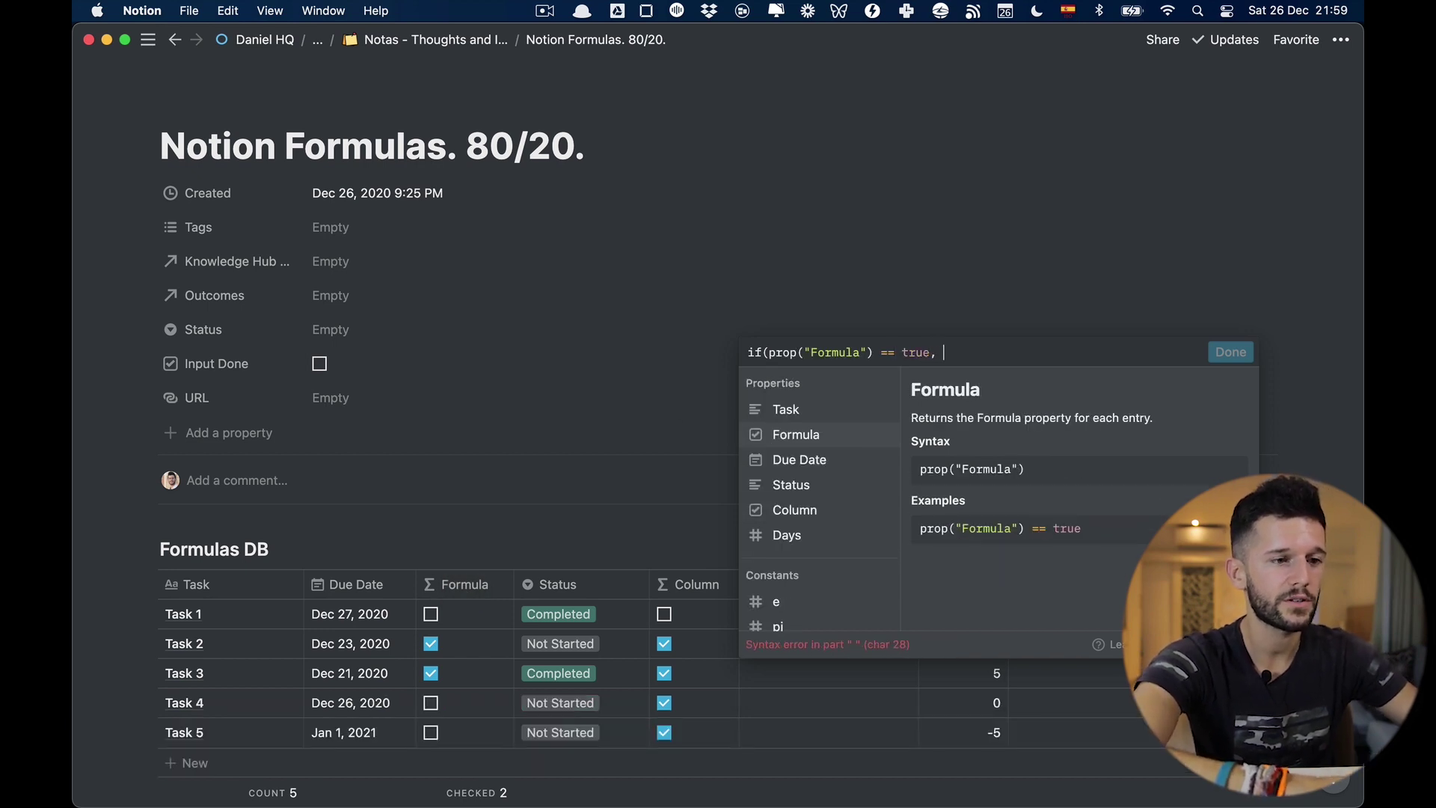
key("cmd+v")
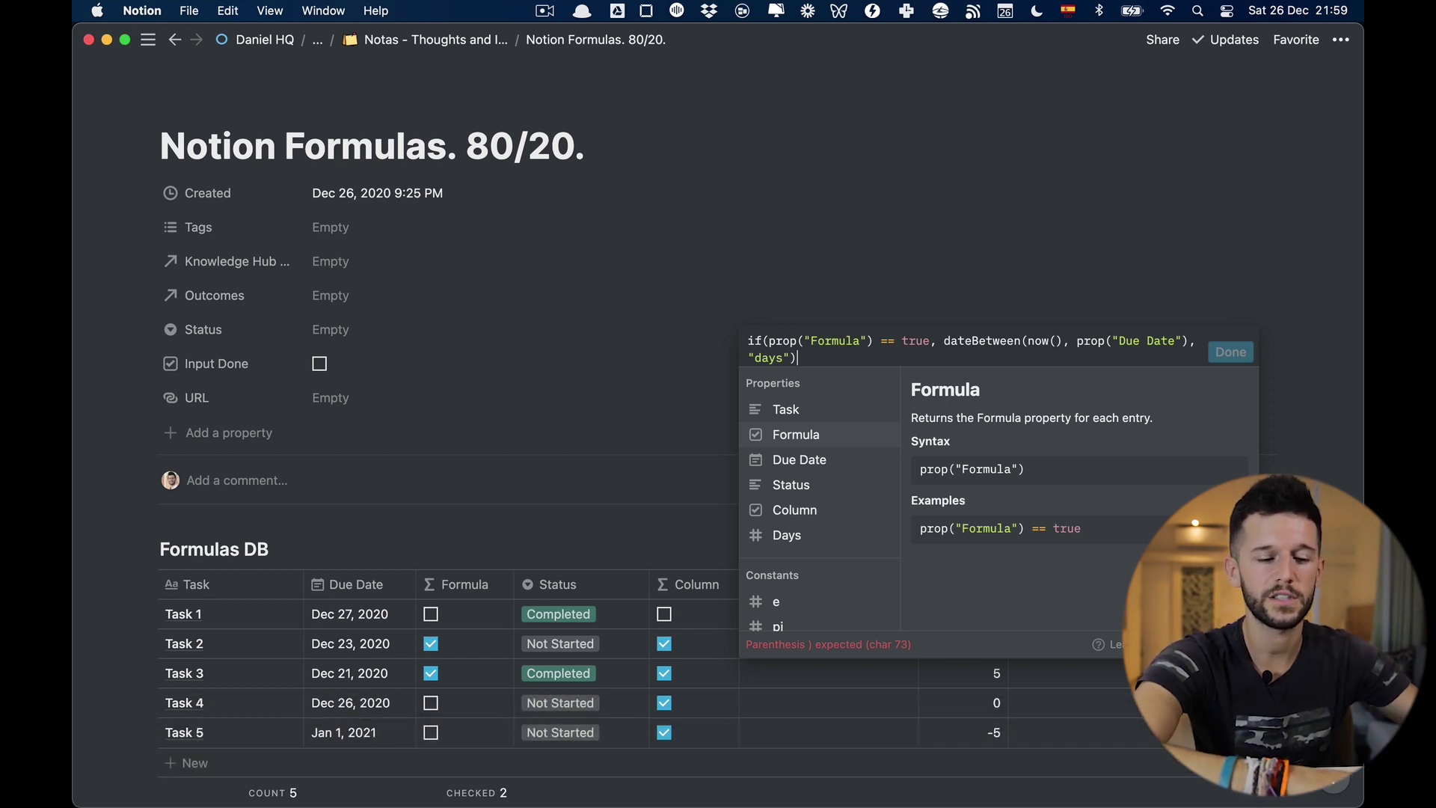
type(",")
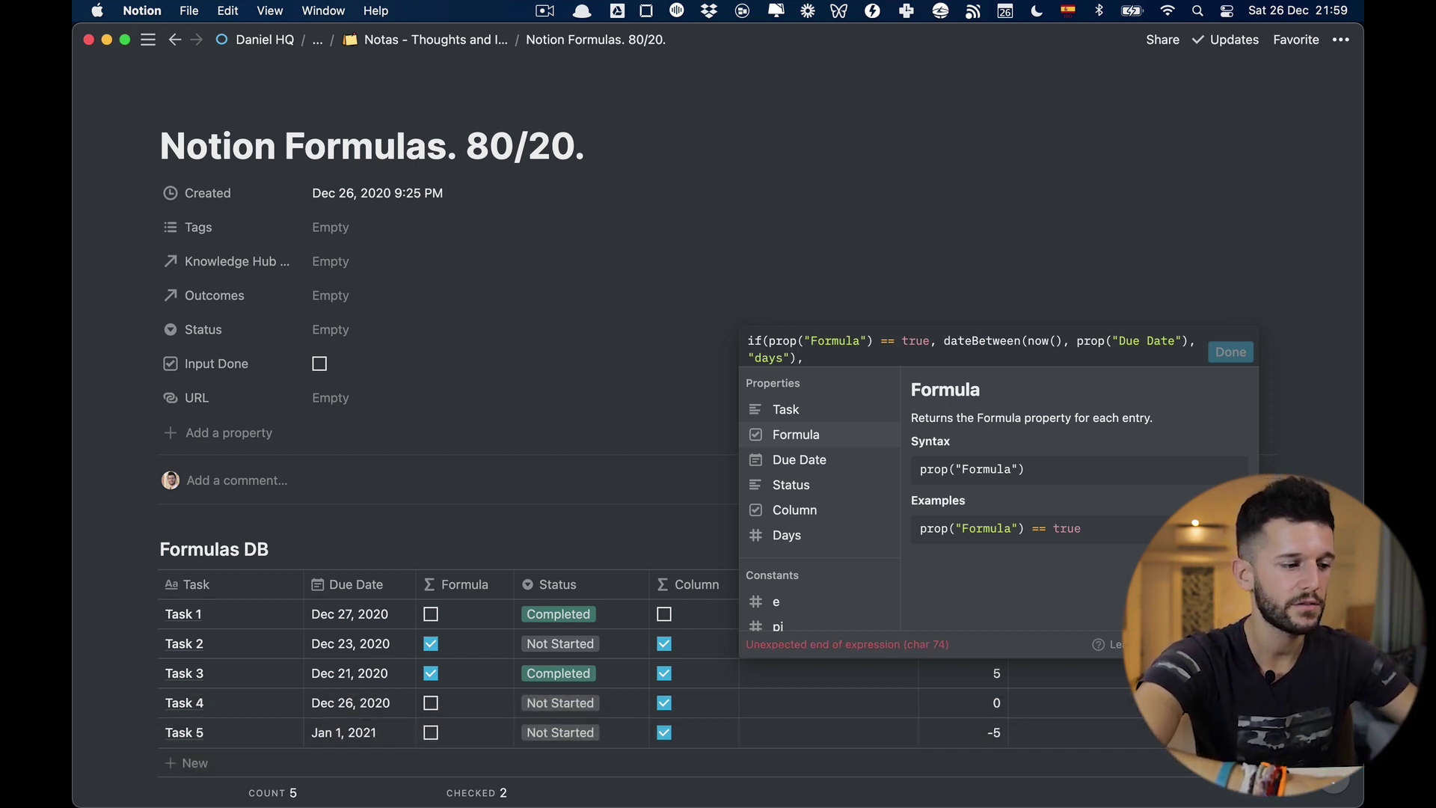
type(" \"\"")
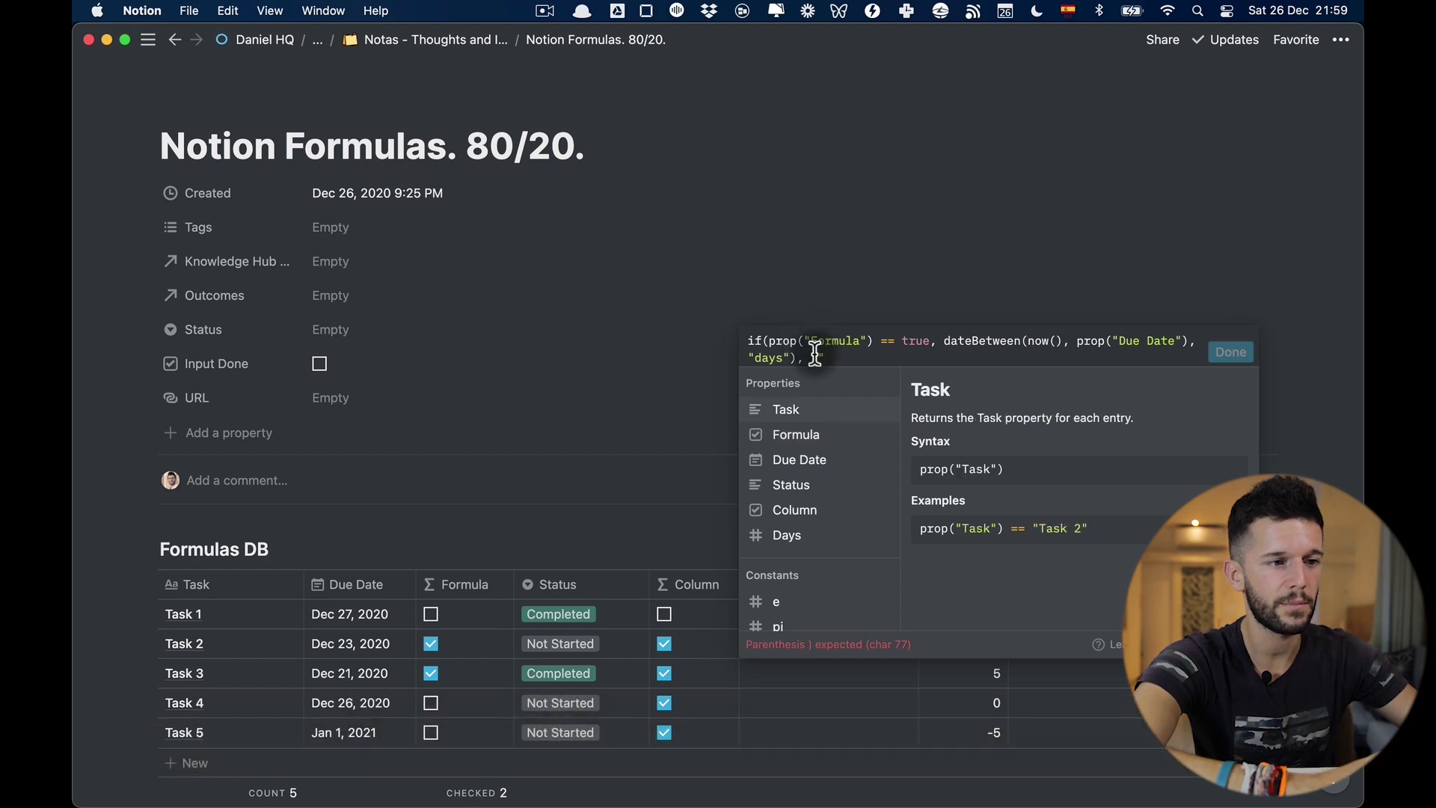
type(")")
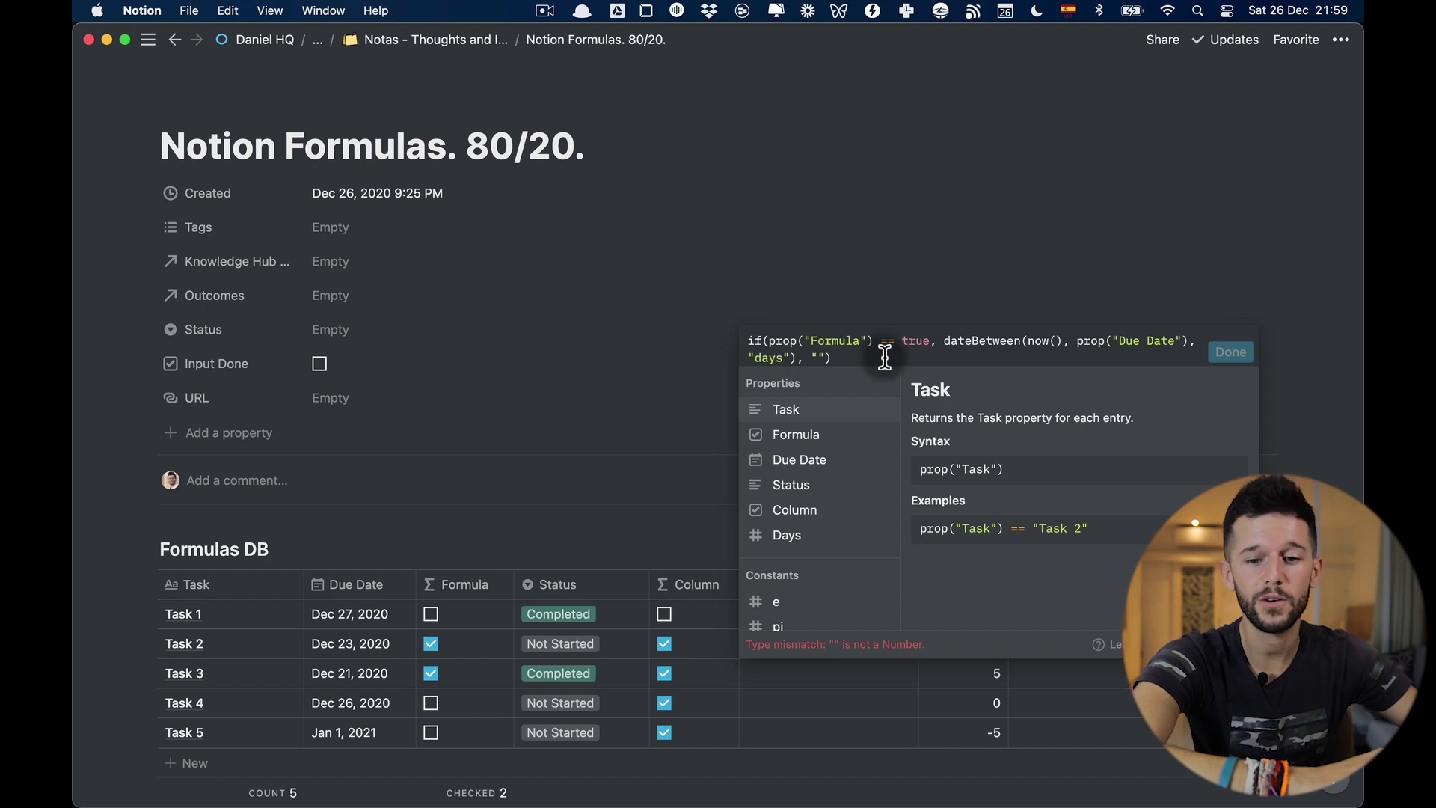
Step: Change the fallback to toNumber("") and save the Days Overdue formula
type("toNumber")
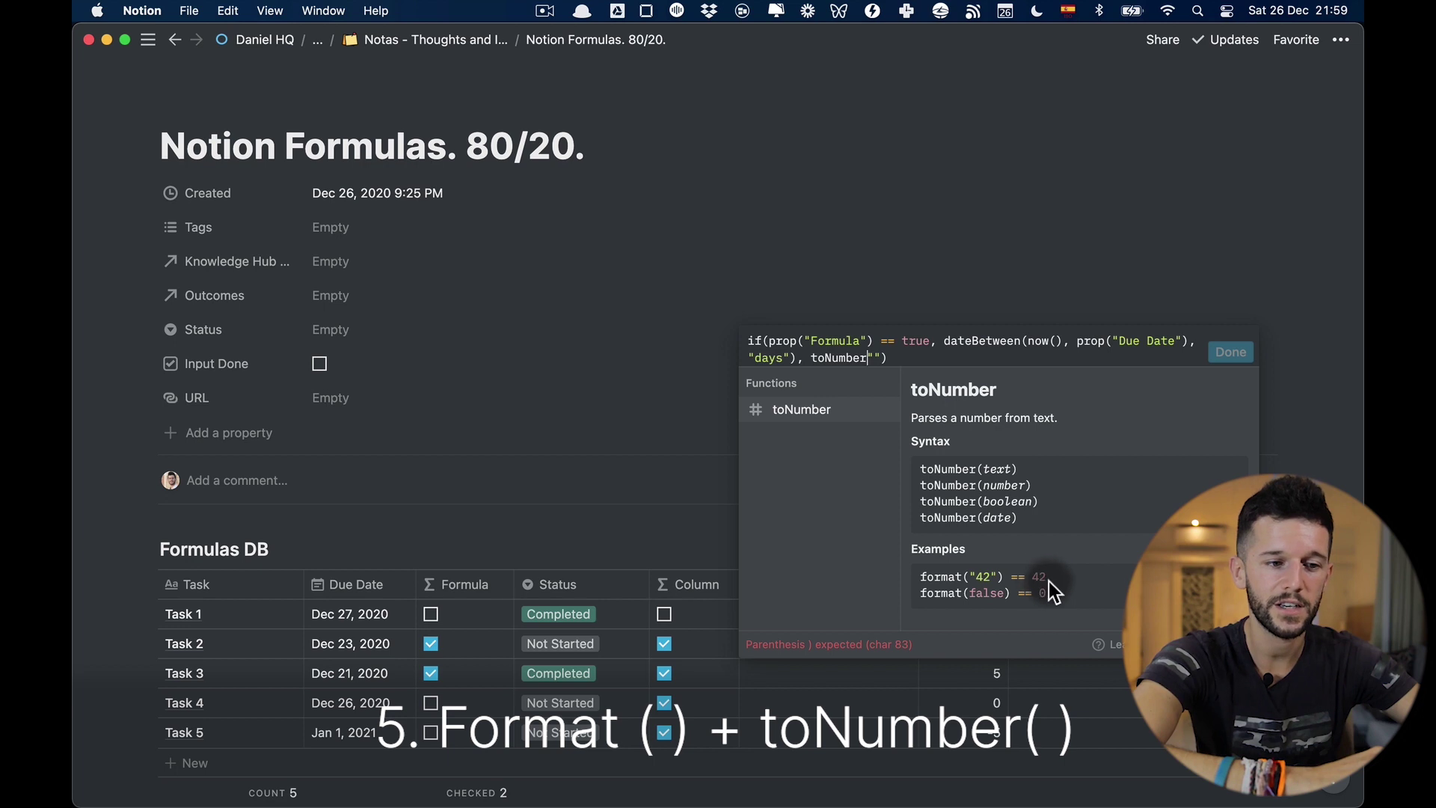
type("(")
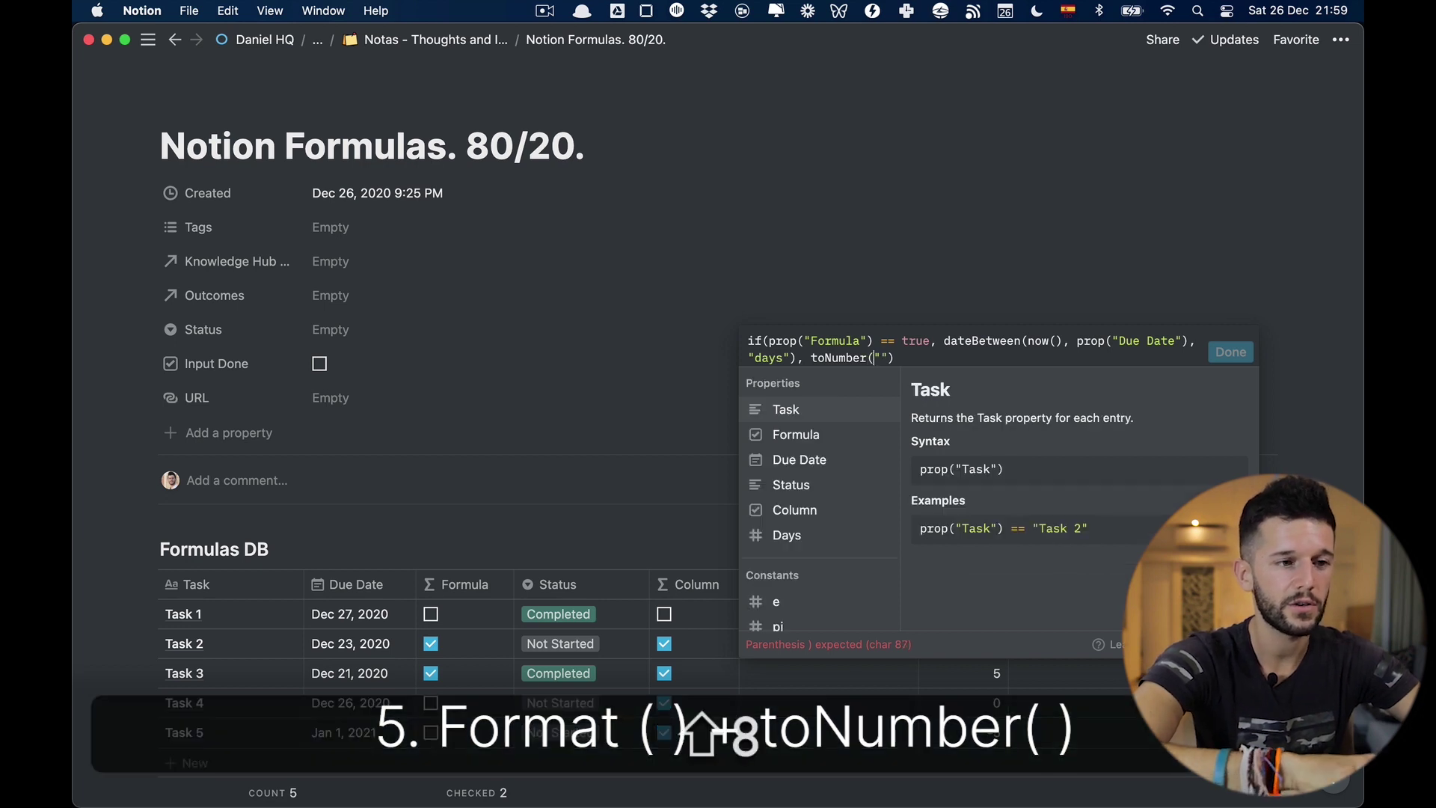
key("Right")
key("Right")
key("Right")
type(")")
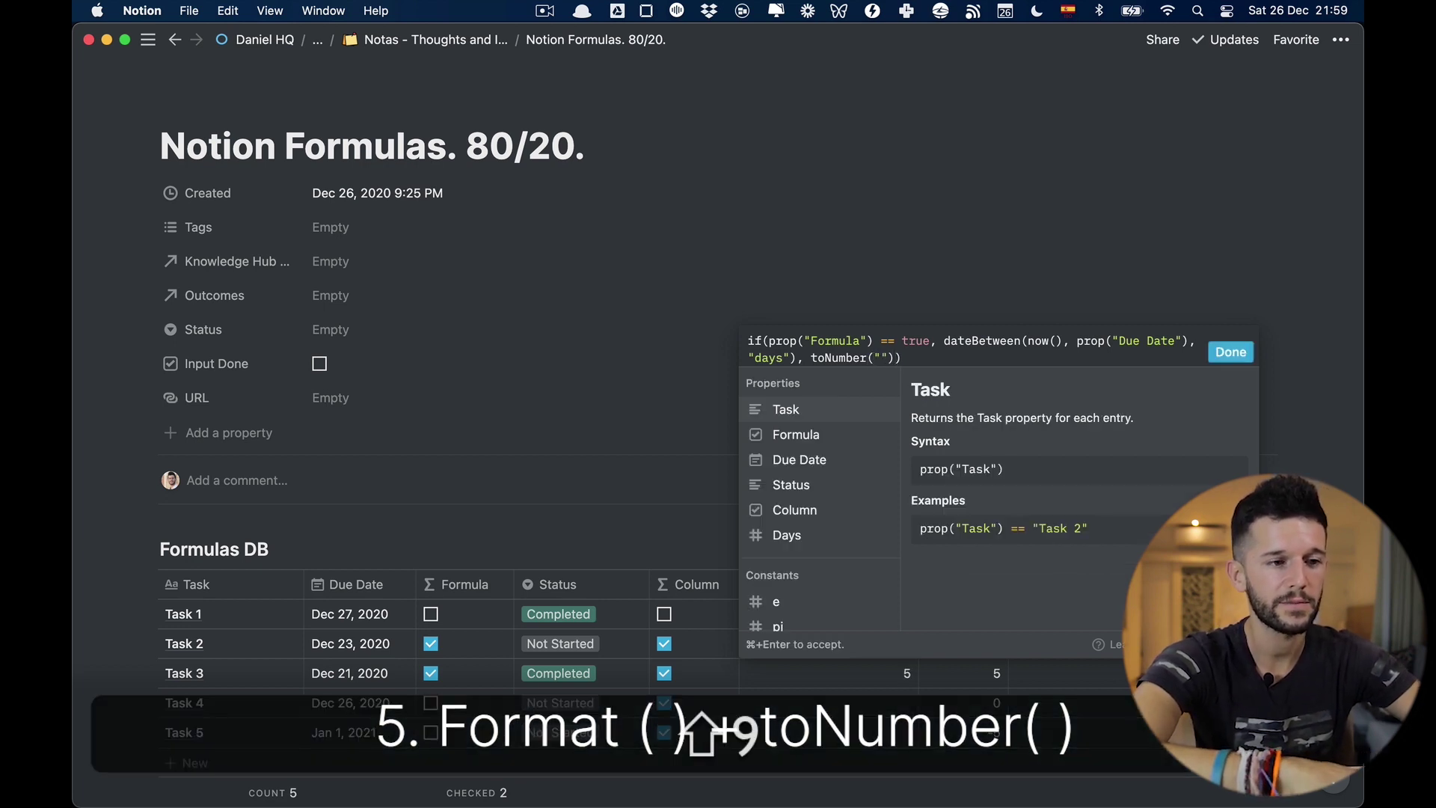
left_click(1226, 357)
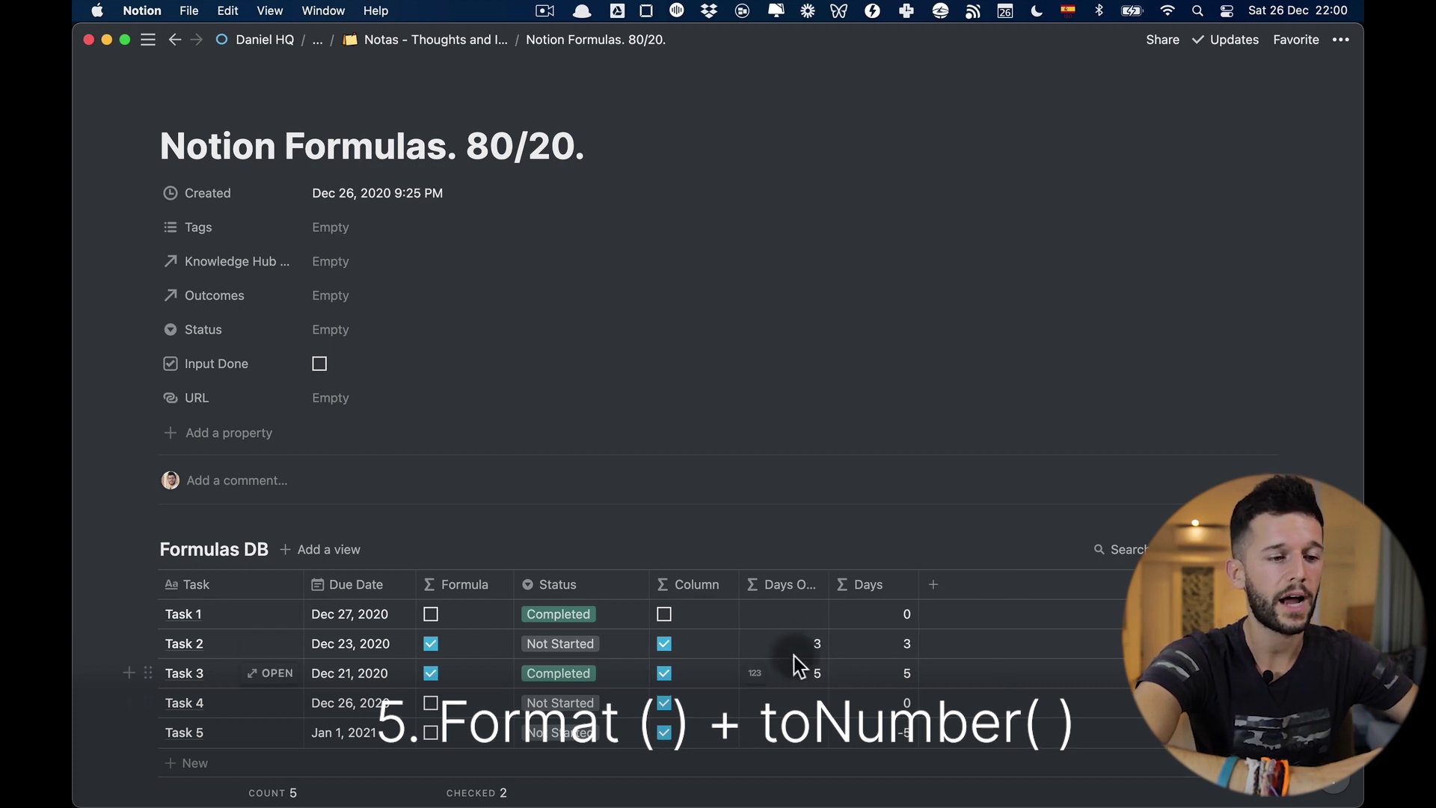
Step: Wrap the dateBetween call in format() and reduce toNumber("") to an empty "" fallback
left_click(774, 640)
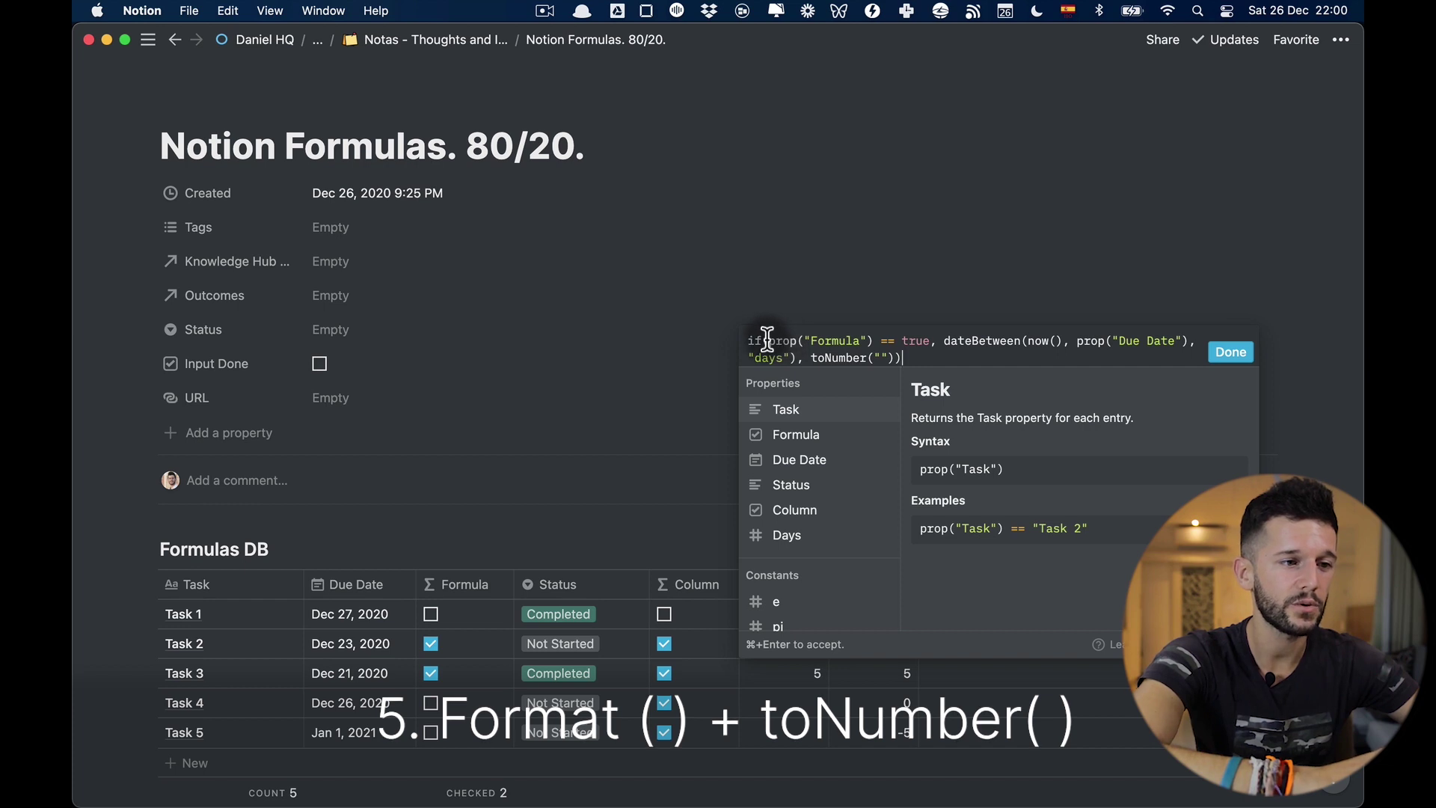
left_click(943, 343)
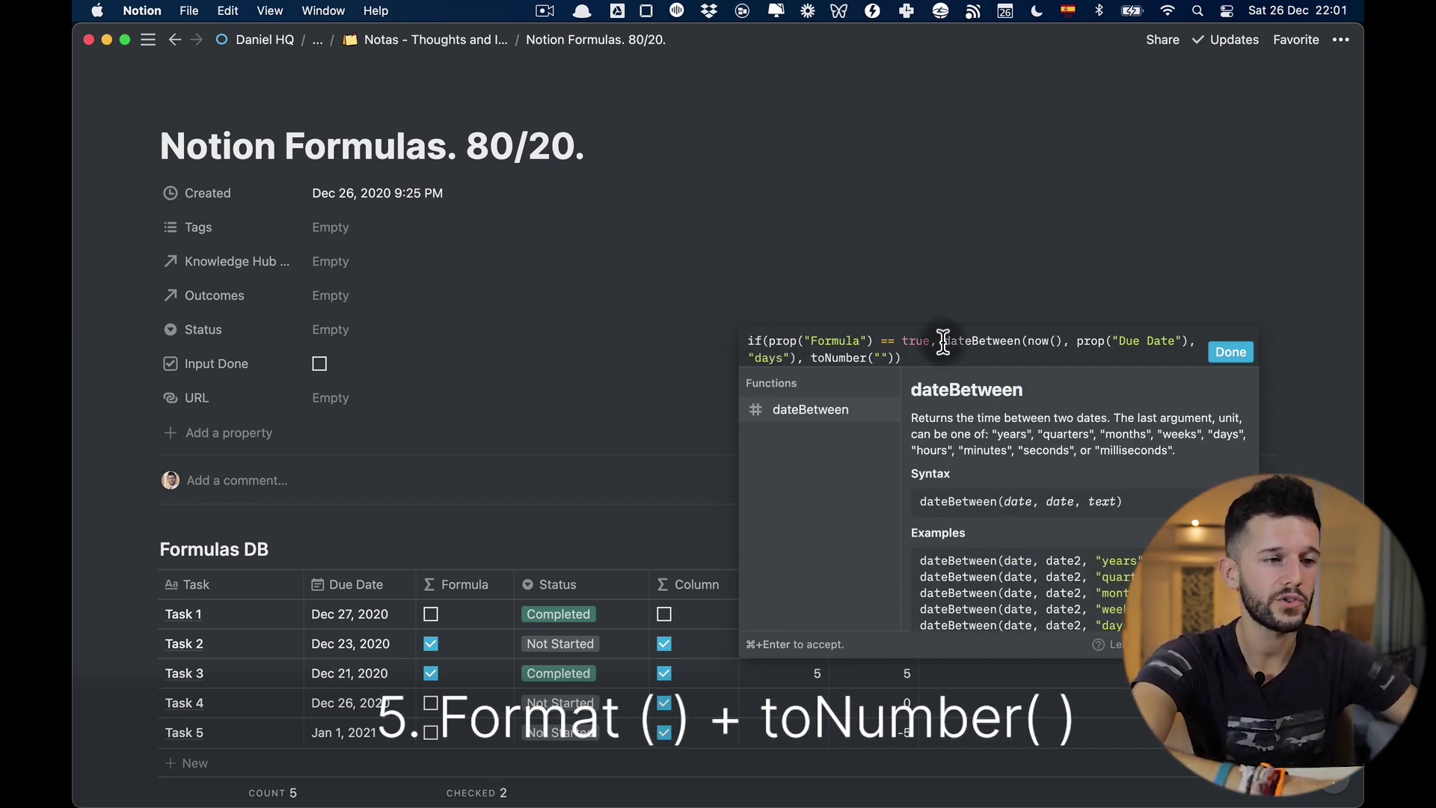
type("format(")
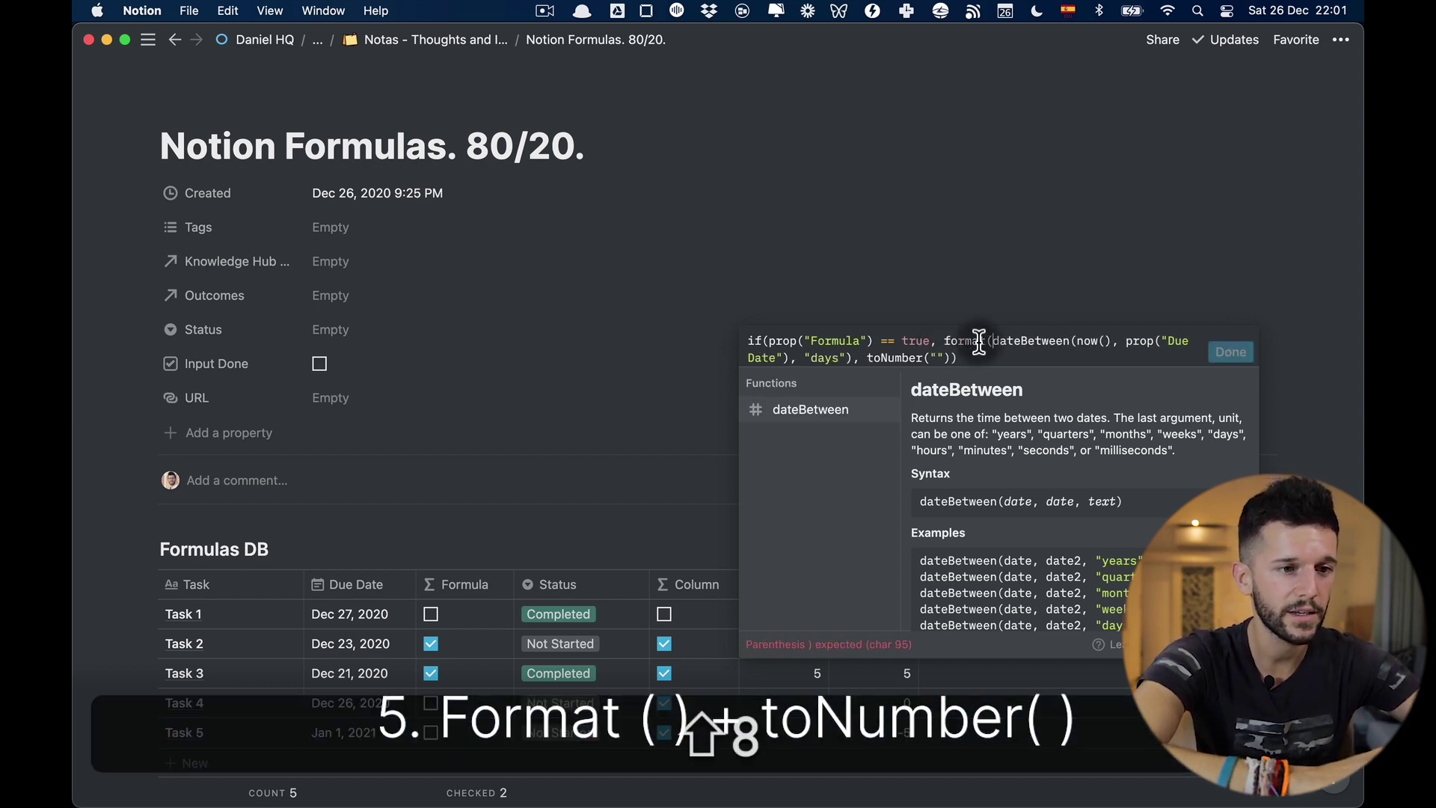
left_click(858, 358)
type(")")
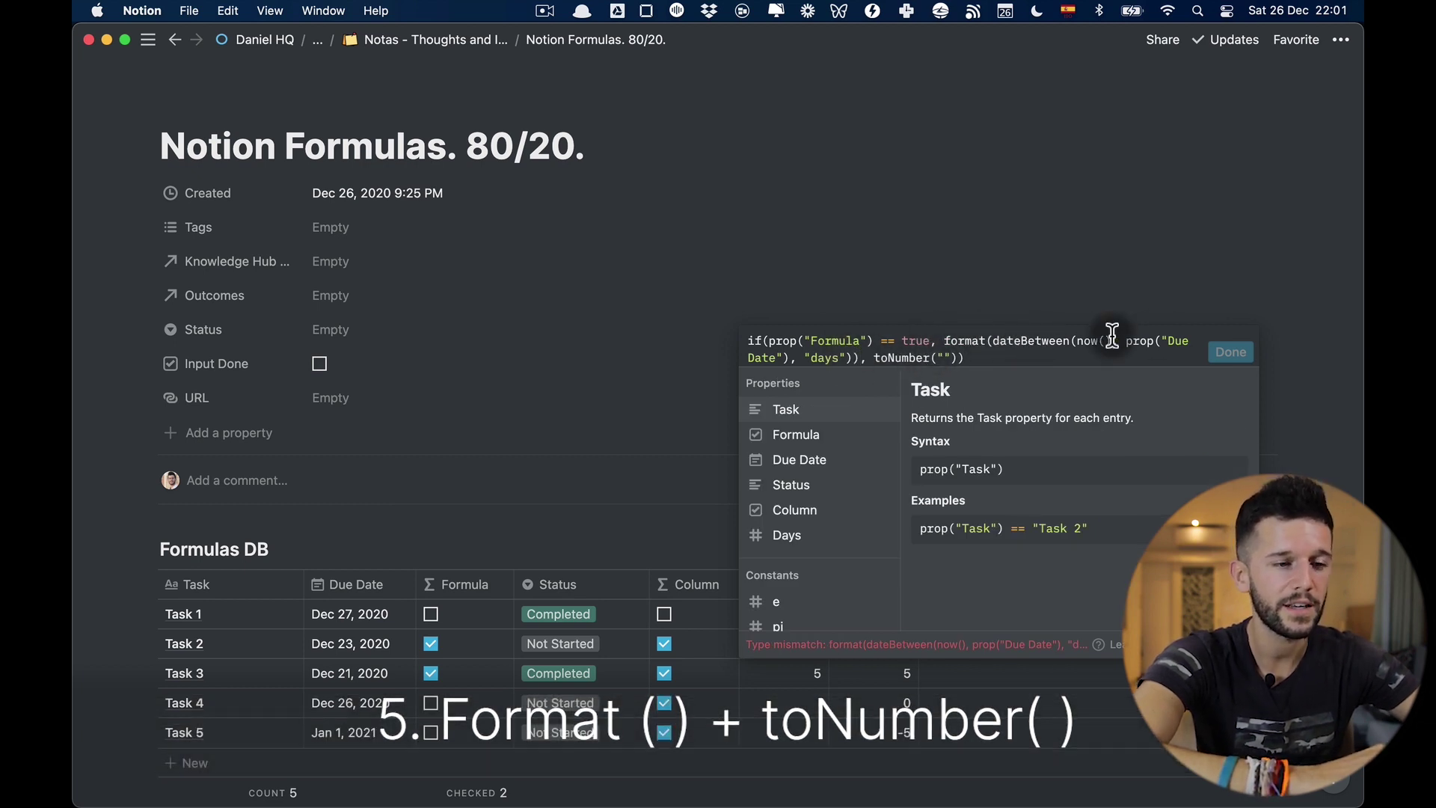
left_click(939, 360)
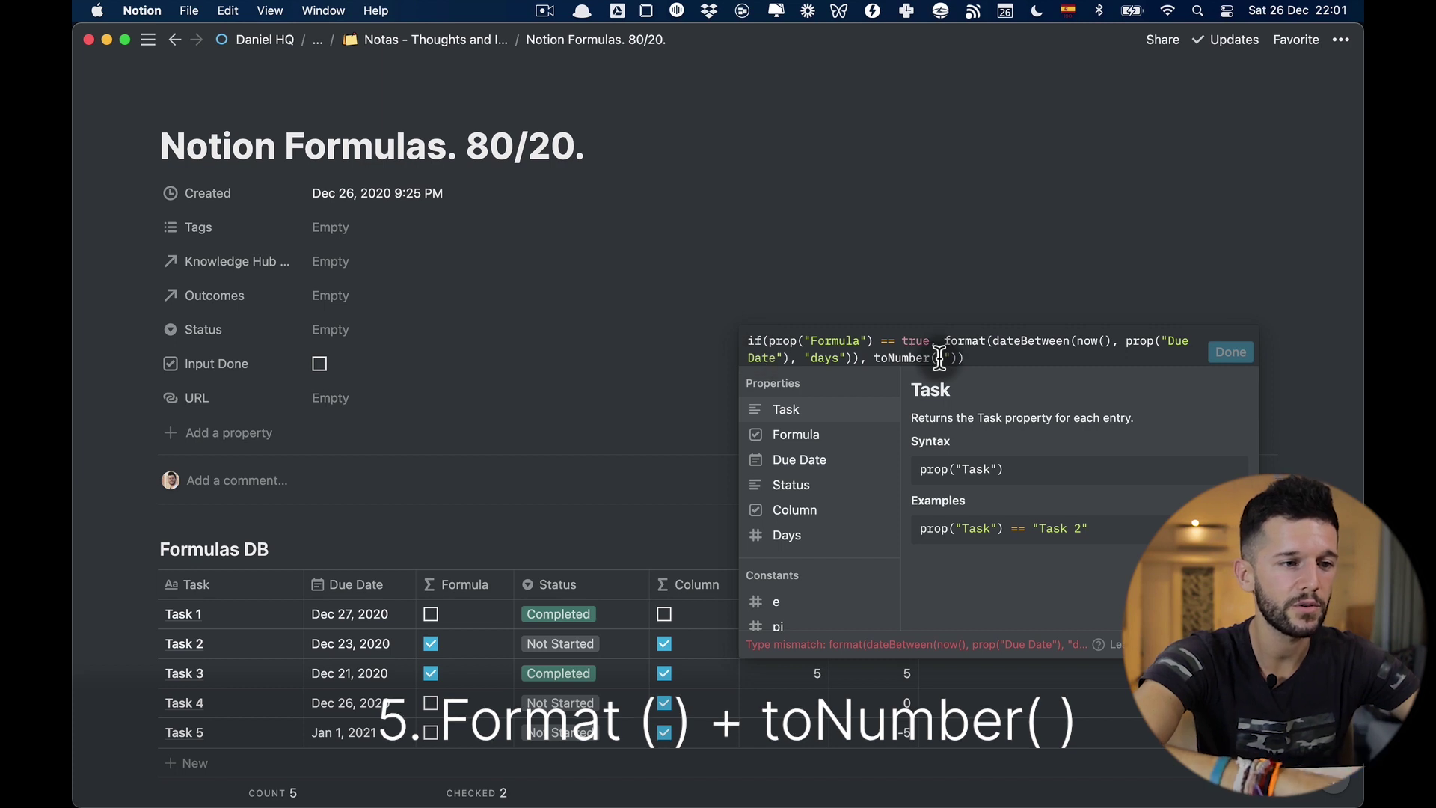
key("BackSpace")
key("BackSpace")
key("BackSpace")
key("BackSpace")
key("BackSpace")
key("BackSpace")
key("BackSpace")
key("BackSpace")
key("BackSpace")
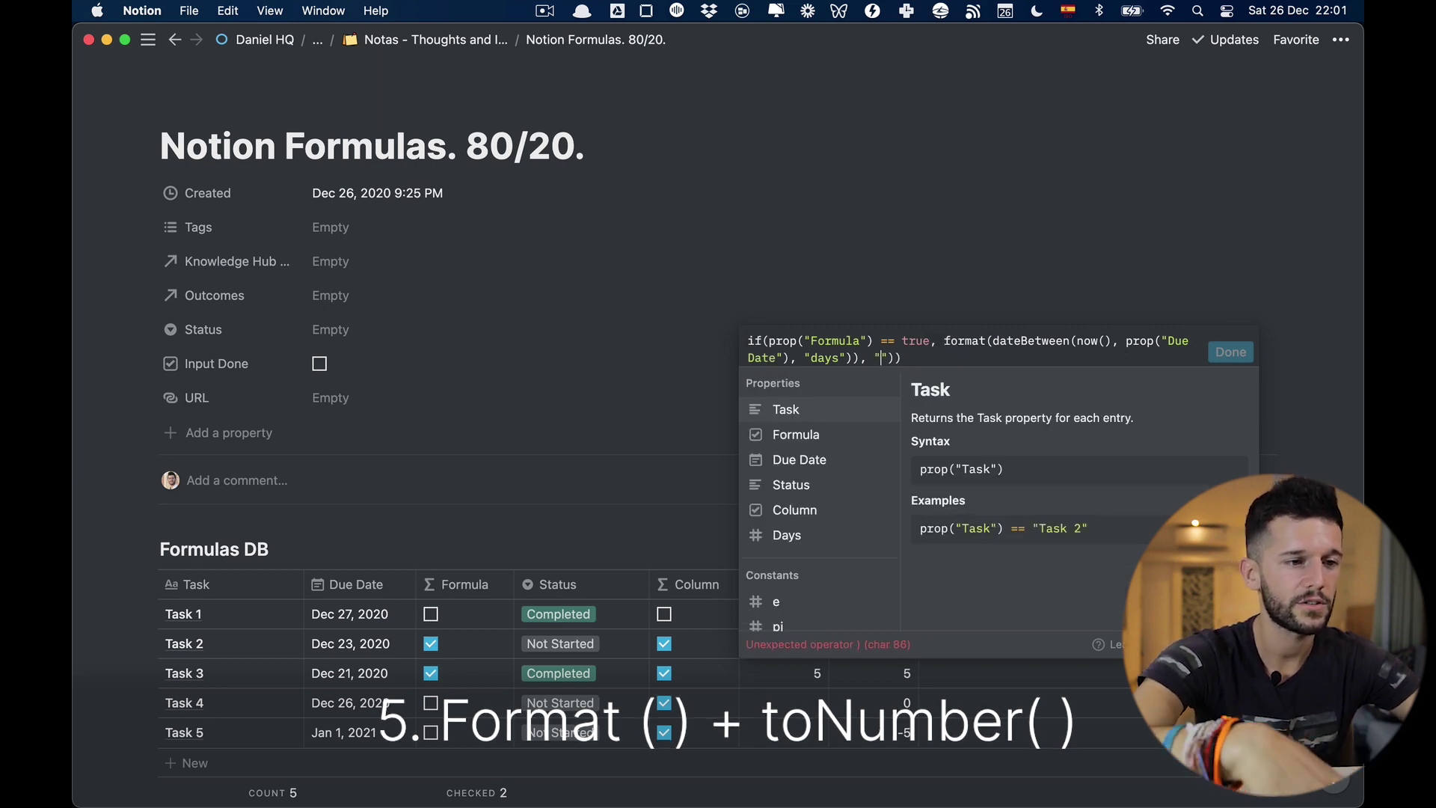
key("BackSpace")
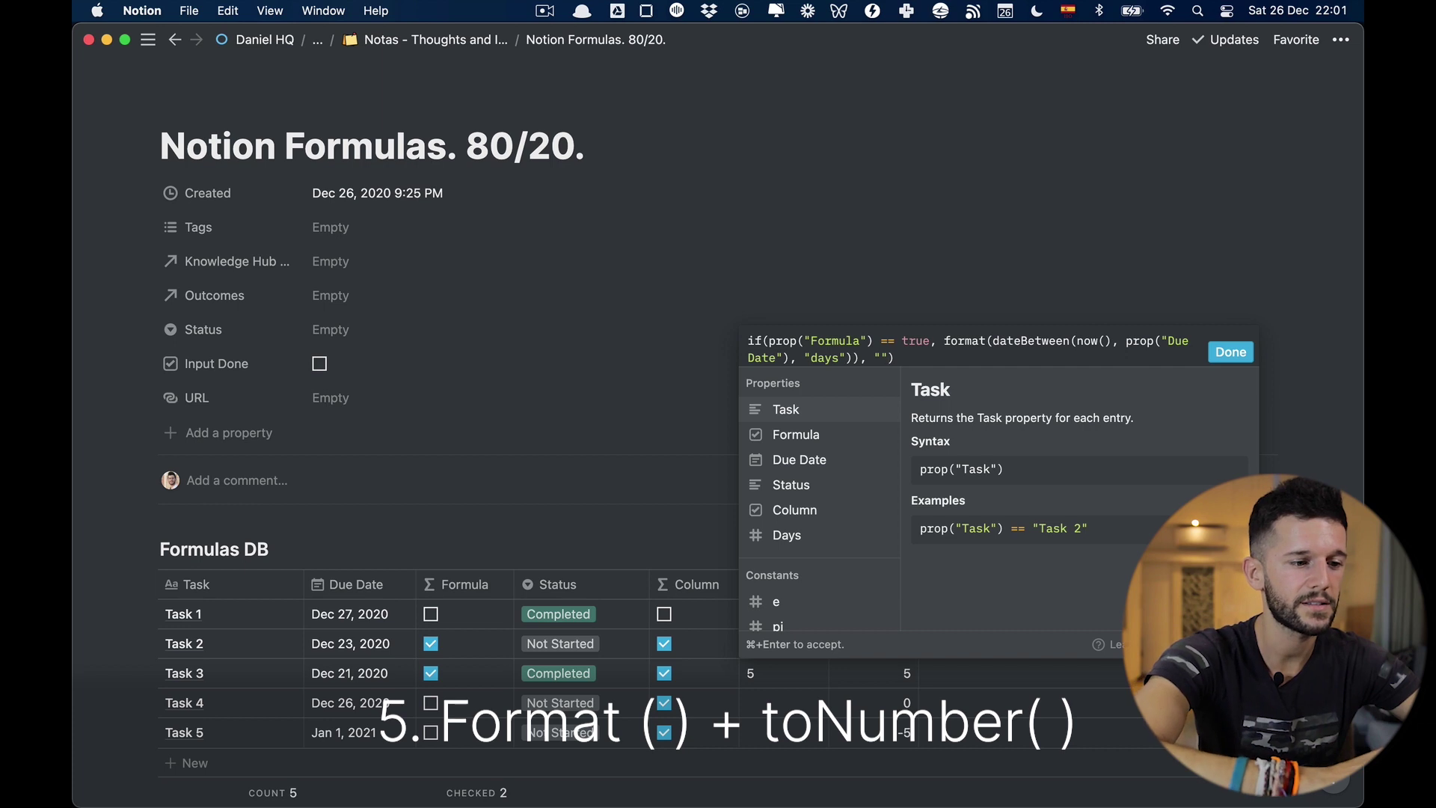
left_click(1231, 352)
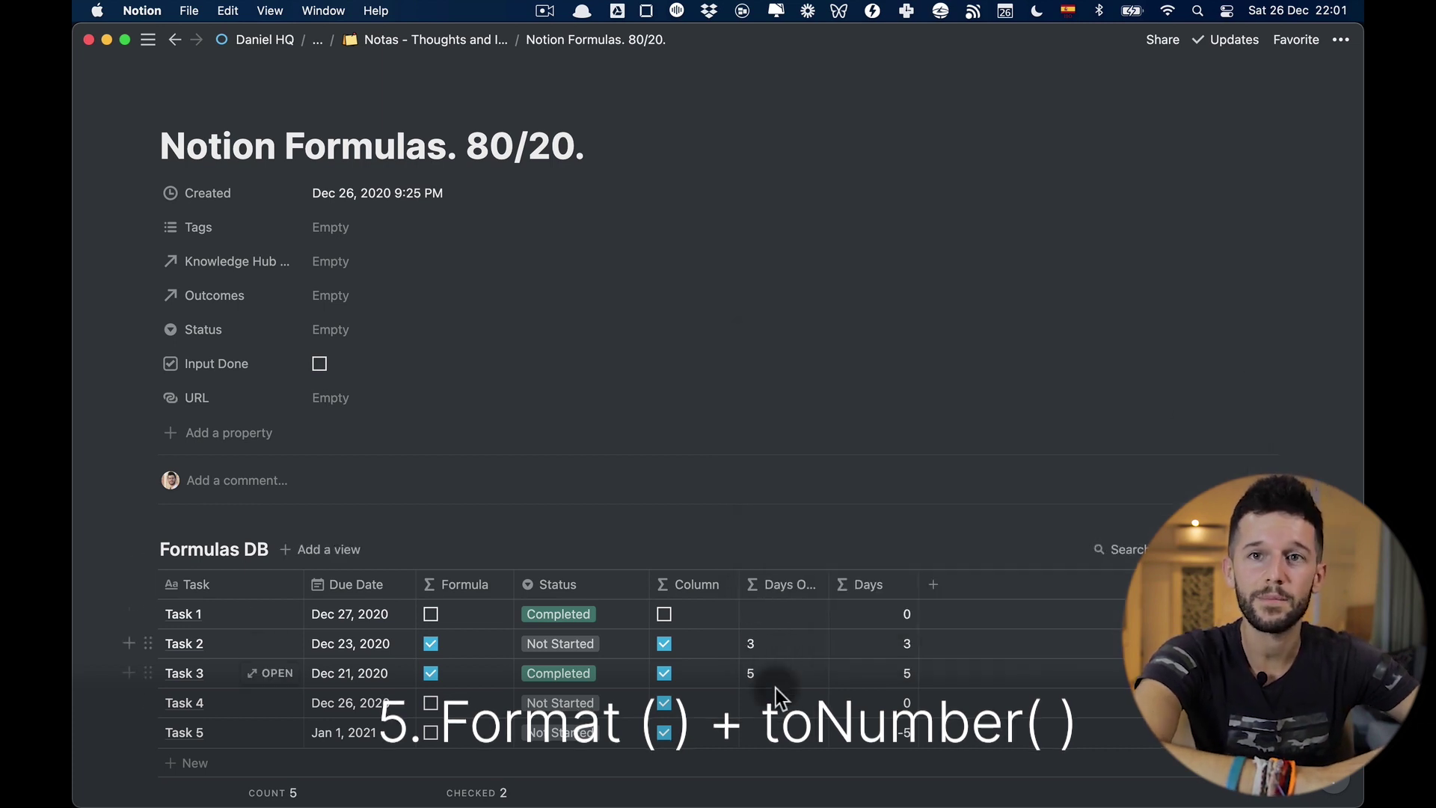
Step: Append + " days overdue" after format(...) and widen the Days Overdue column to fit
left_click(762, 648)
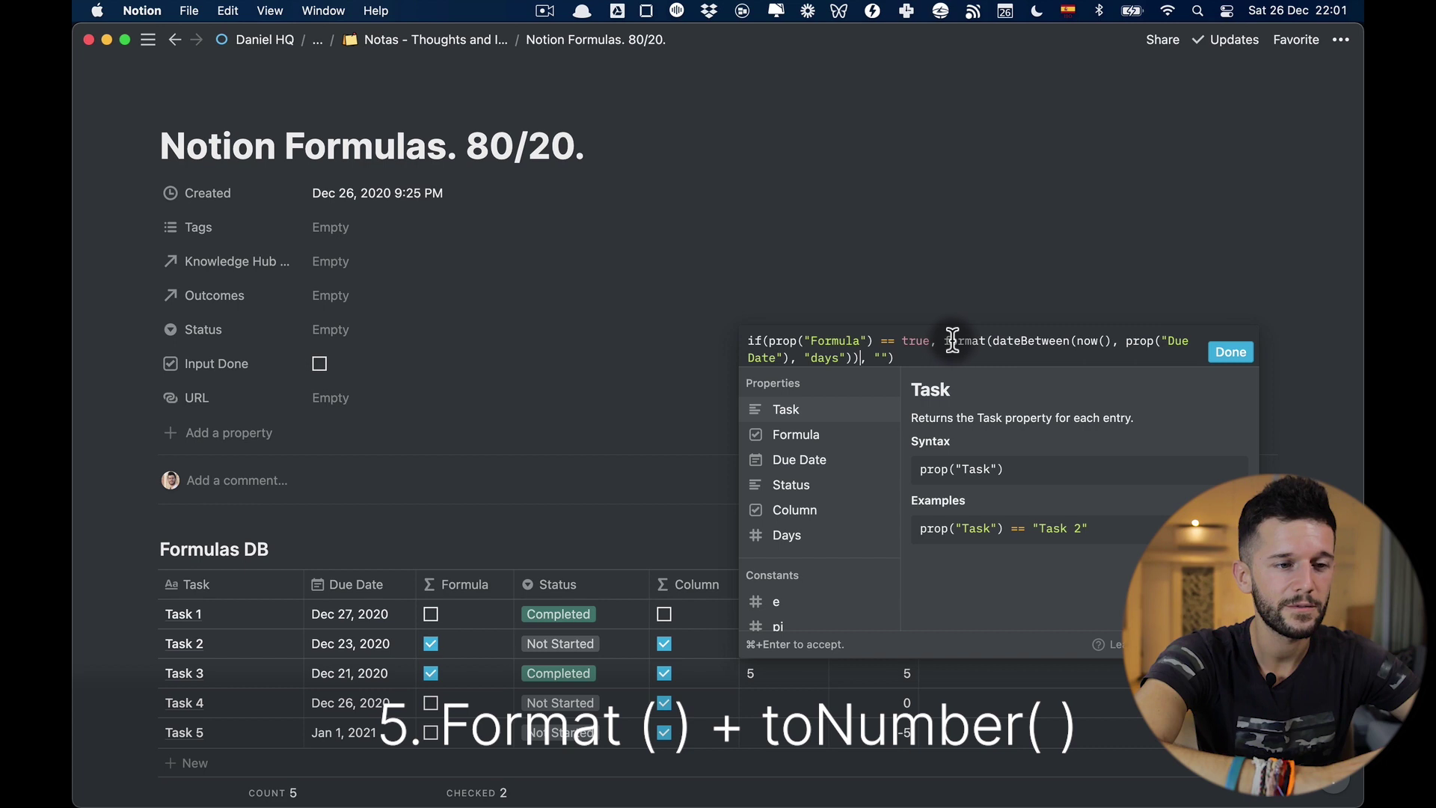
left_click_drag(945, 340, 892, 357)
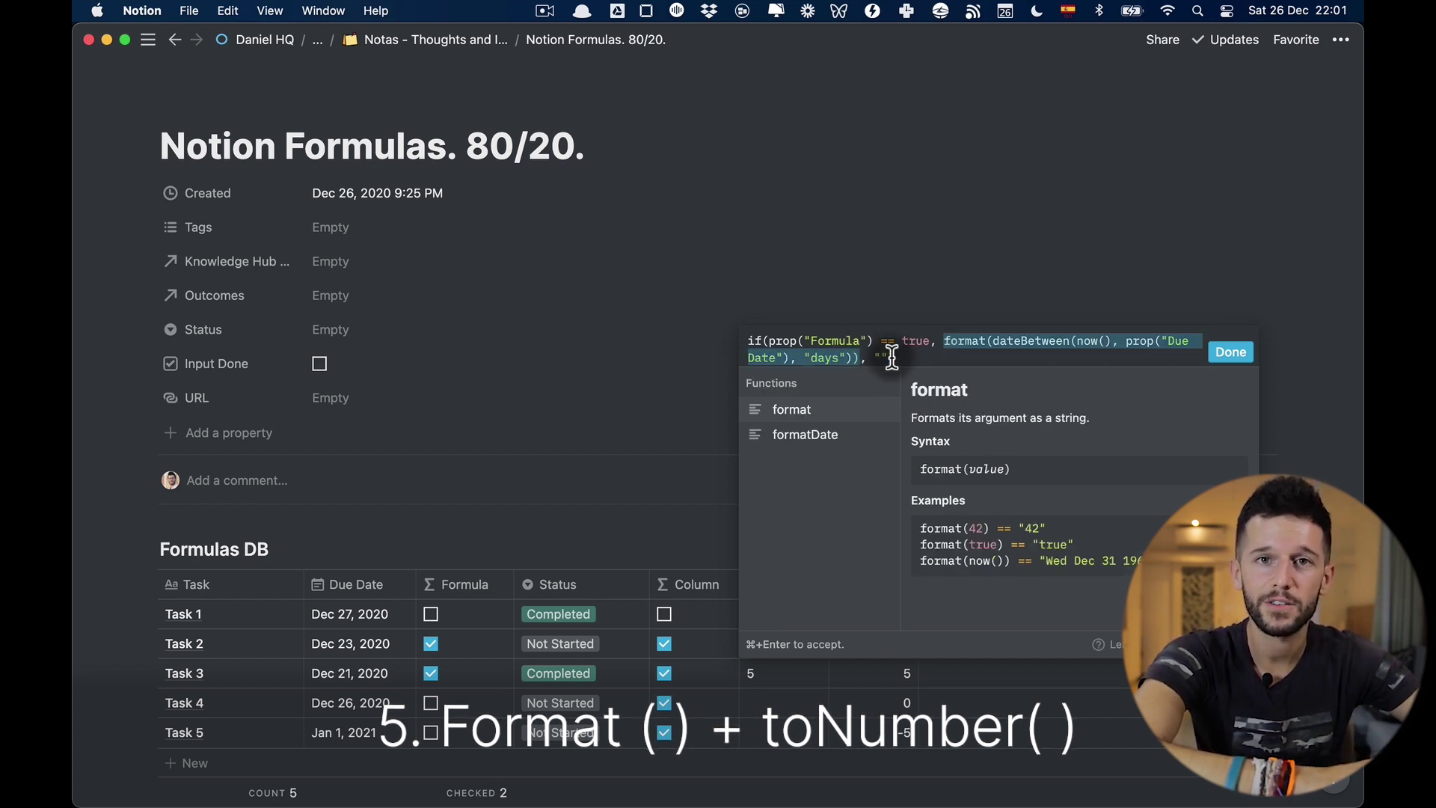
left_click(853, 353)
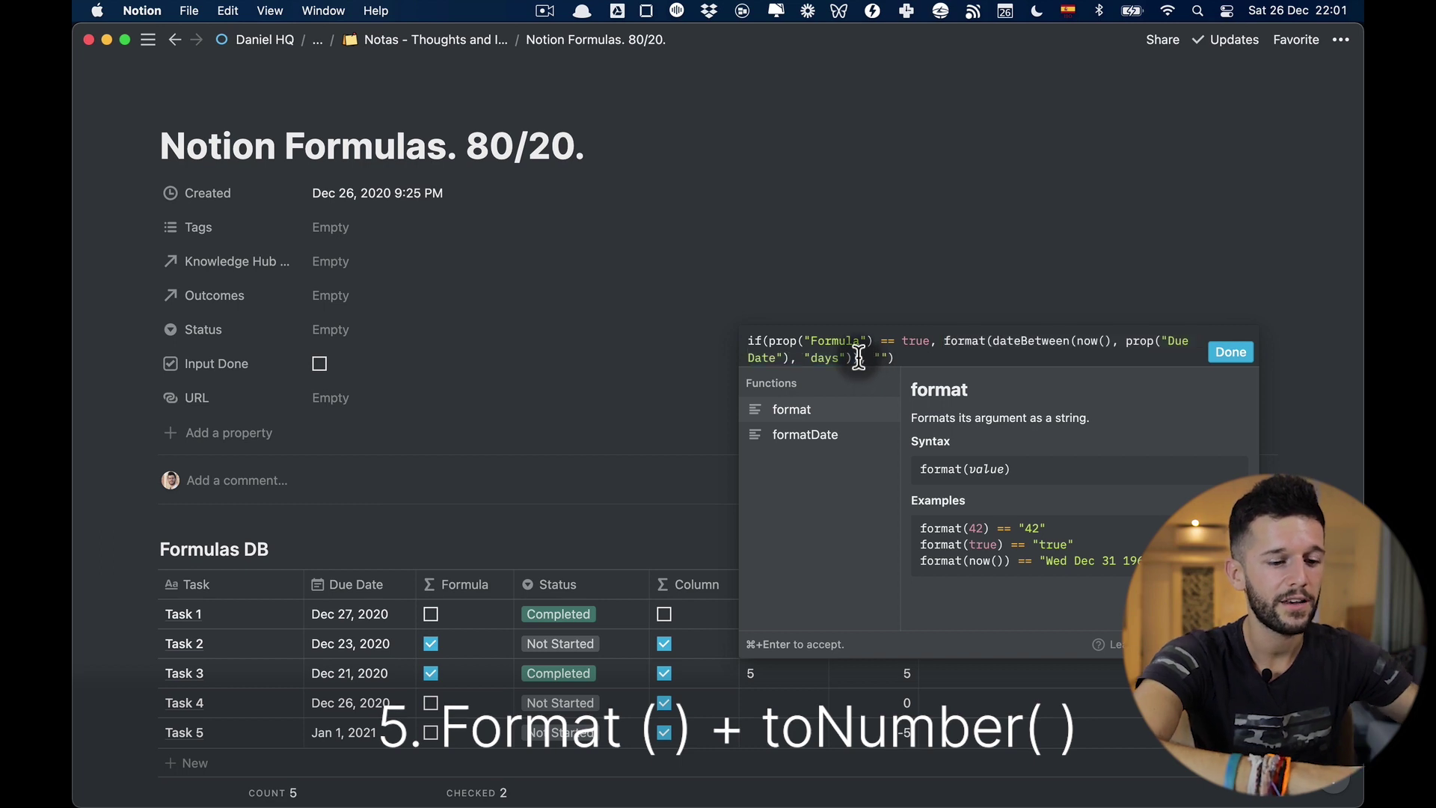
type("+")
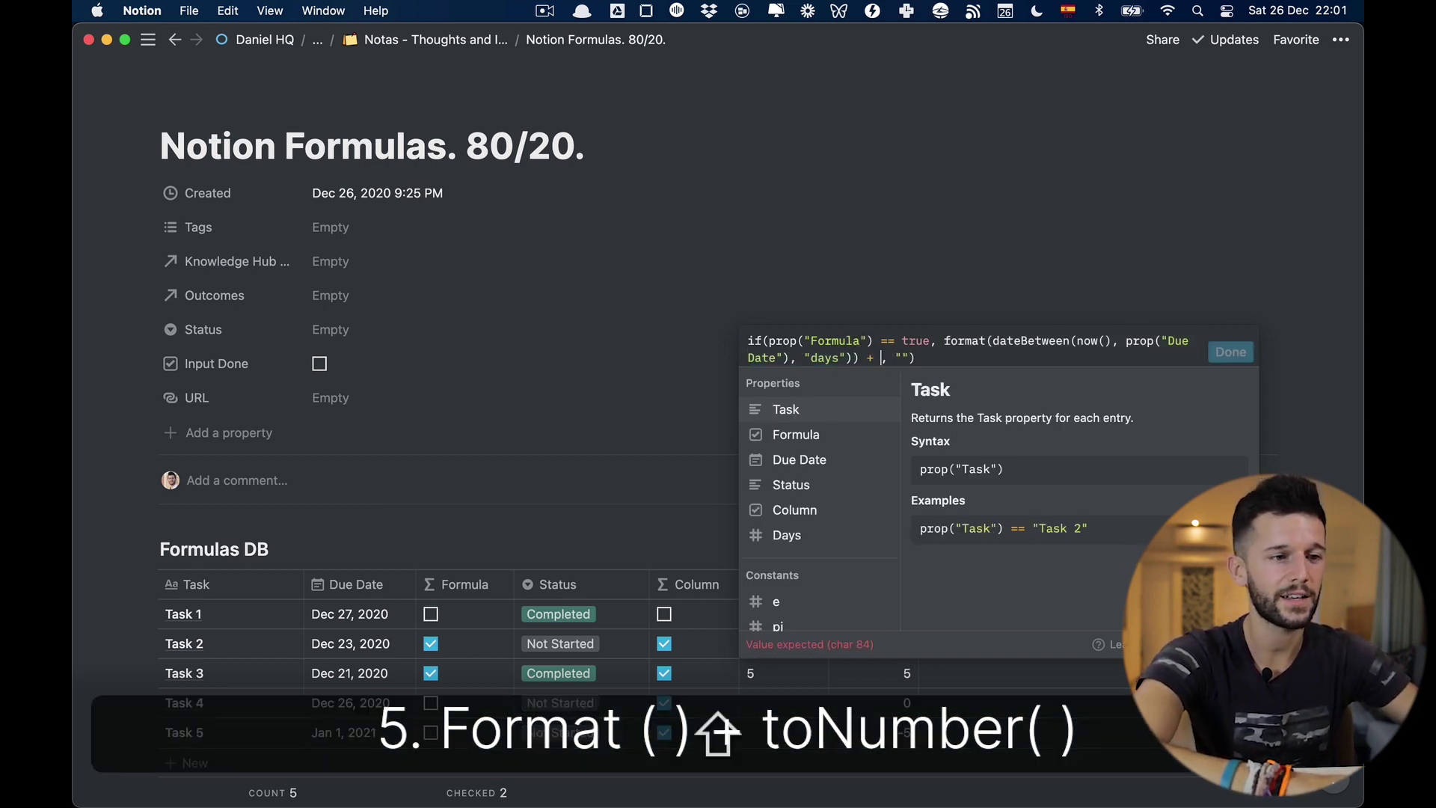
type(" \"days")
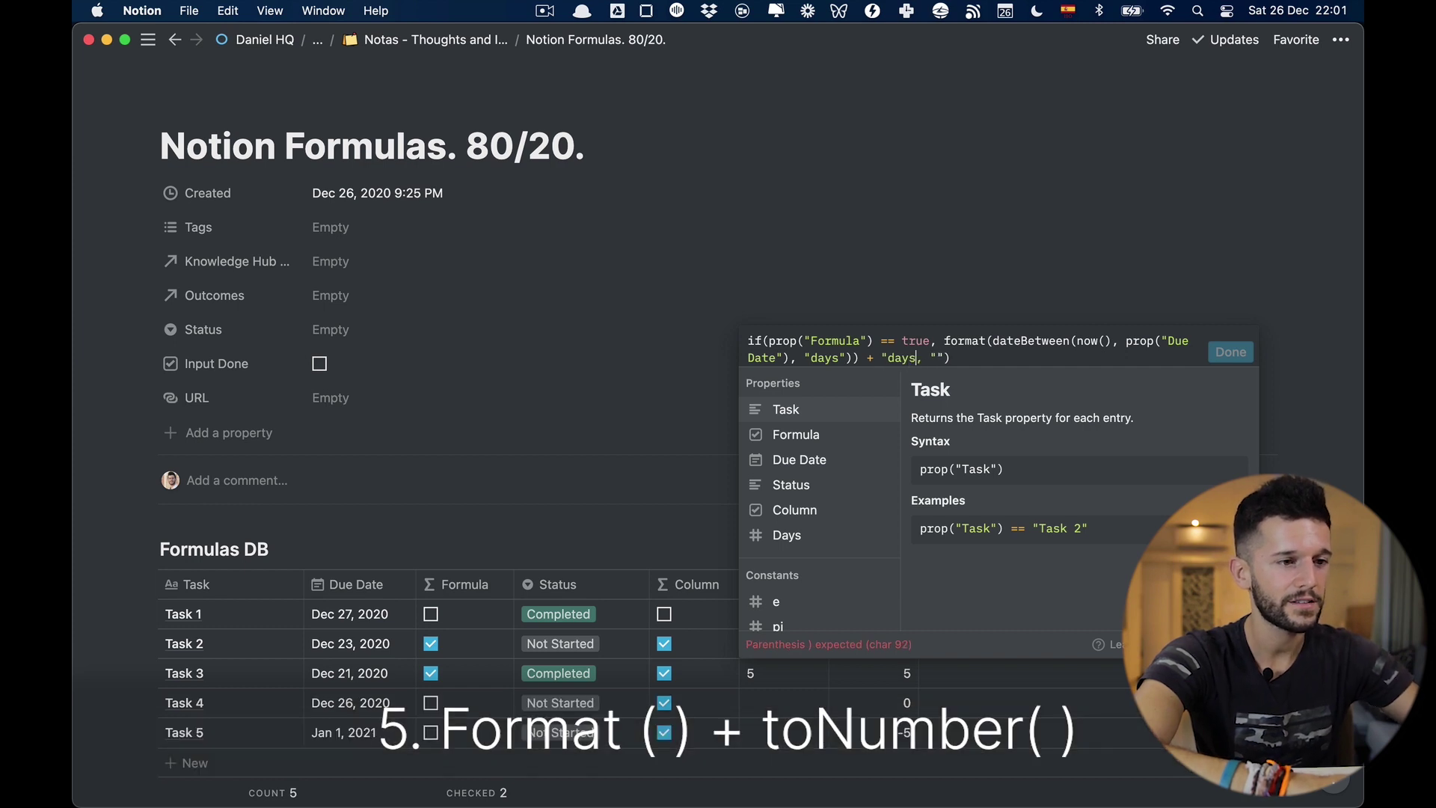
type(" overdue\"")
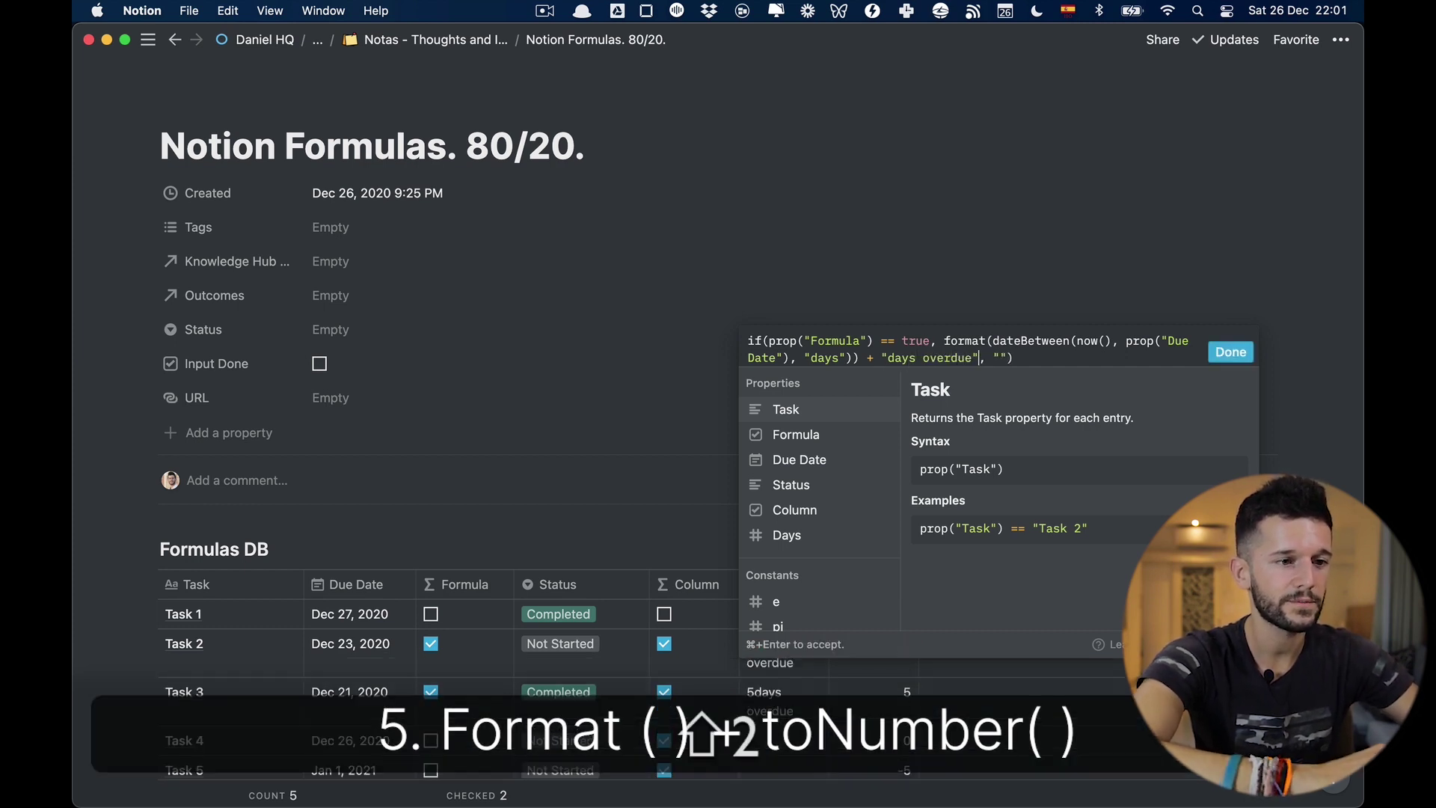
left_click(885, 357)
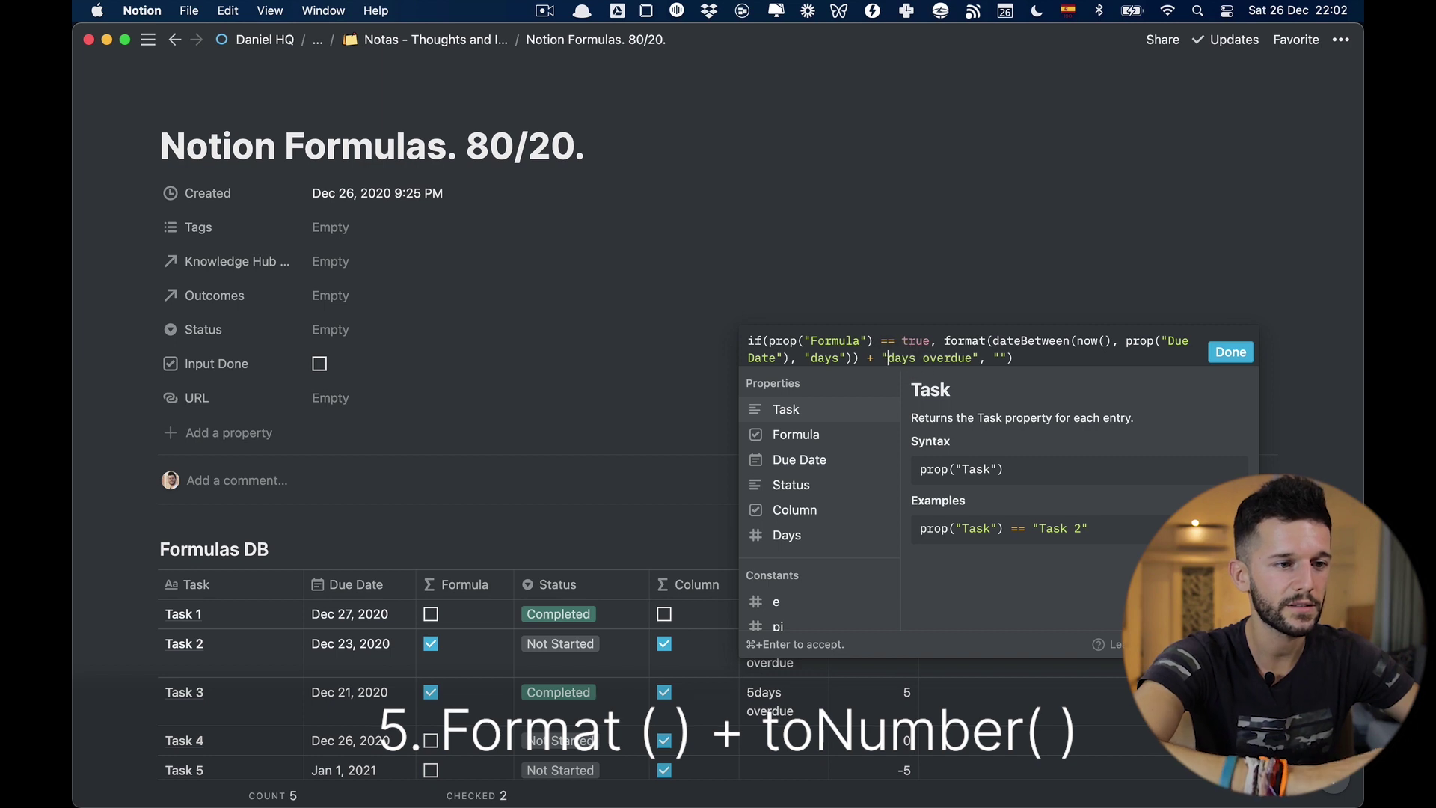
left_click(1231, 352)
left_click_drag(829, 584, 876, 584)
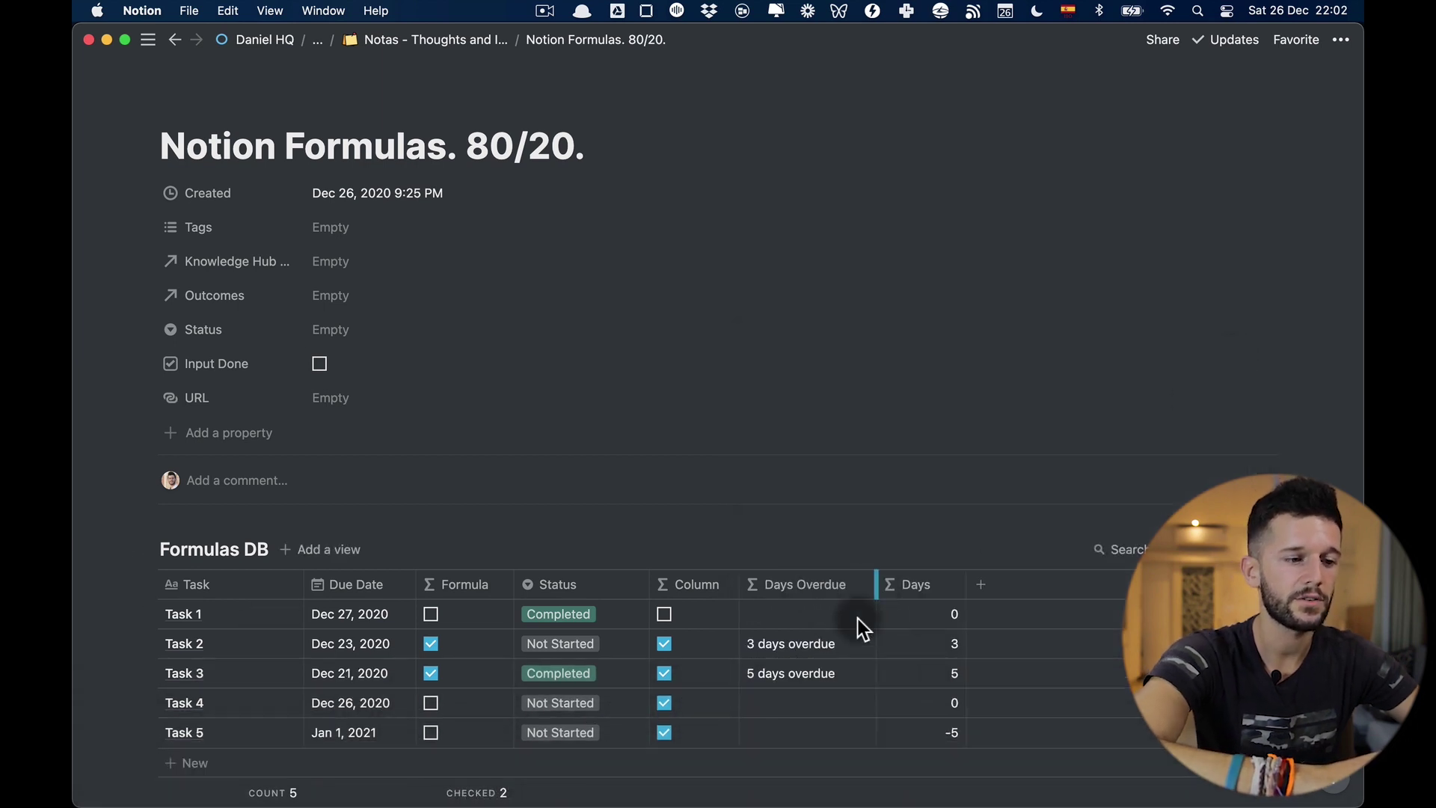